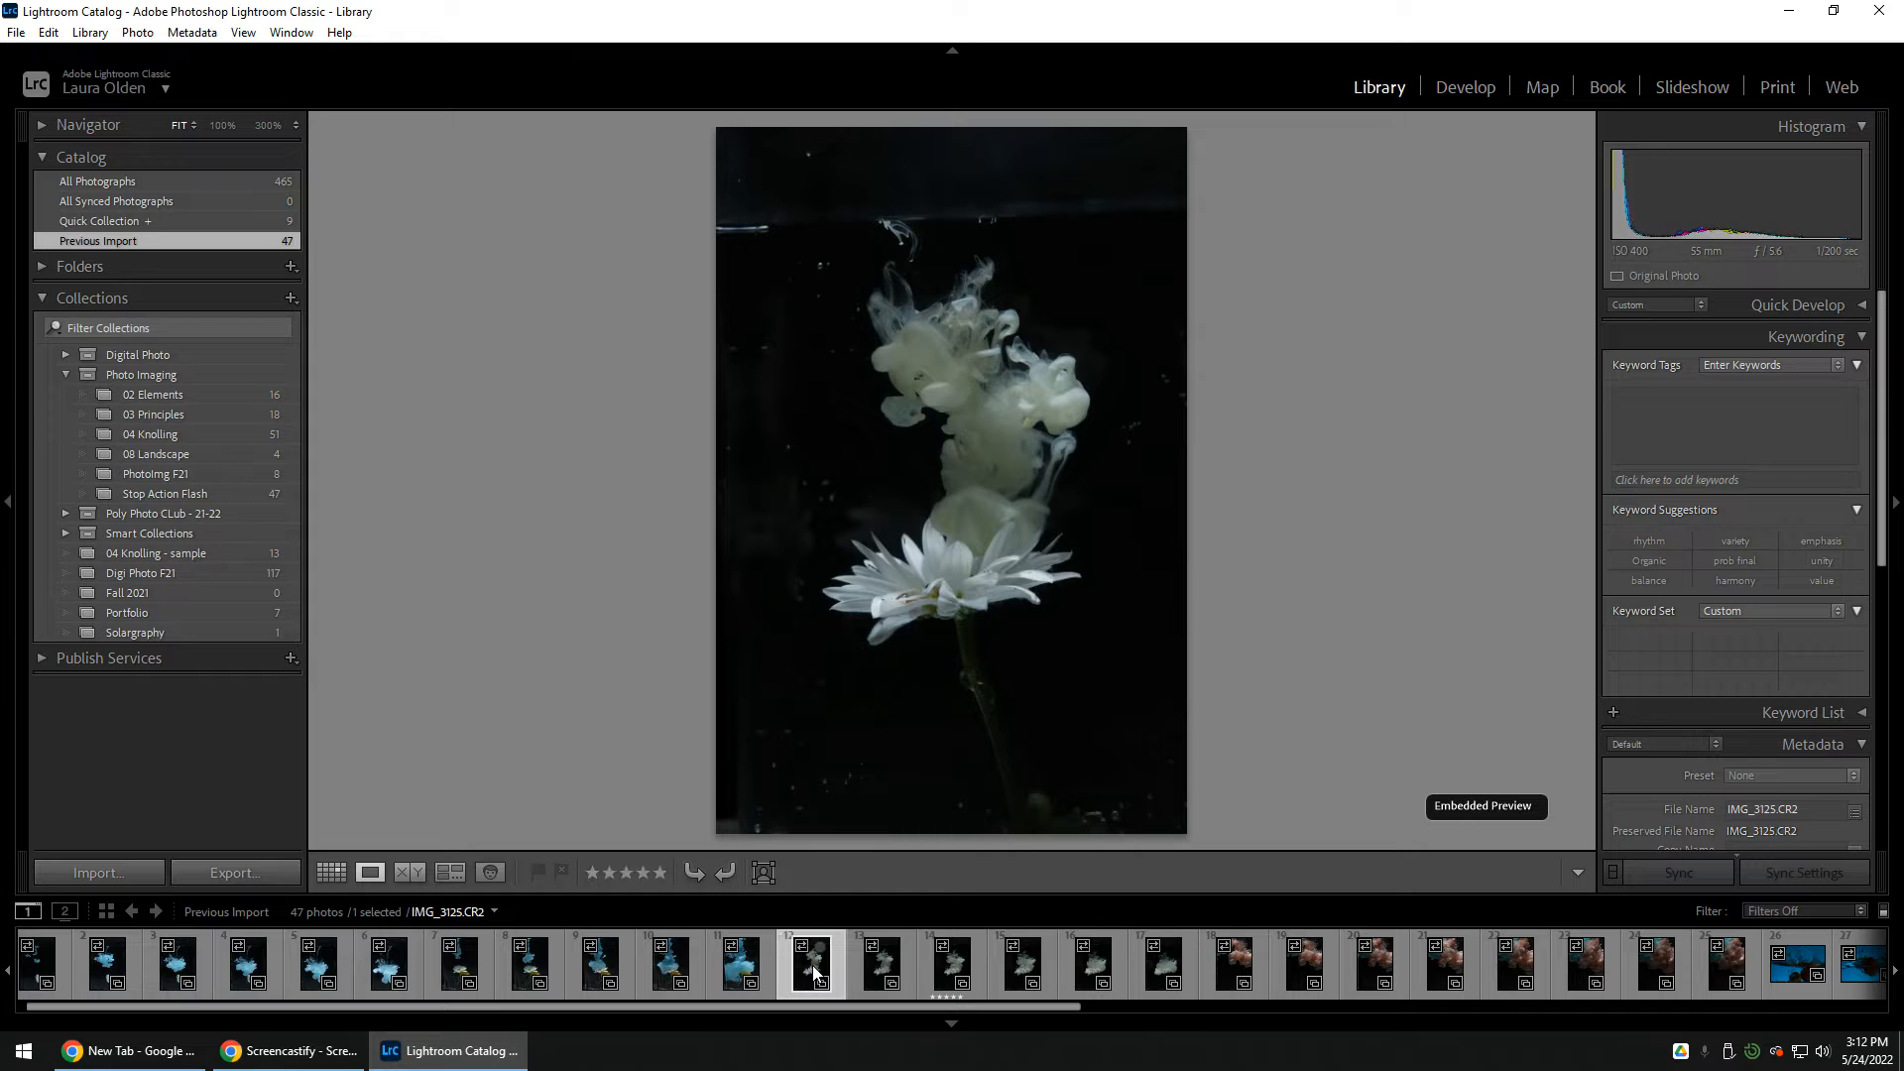
Step: Compare the white flower ink shots and open IMG_3127.CR2 in the Develop module
key("Right")
key("Right")
key("Right")
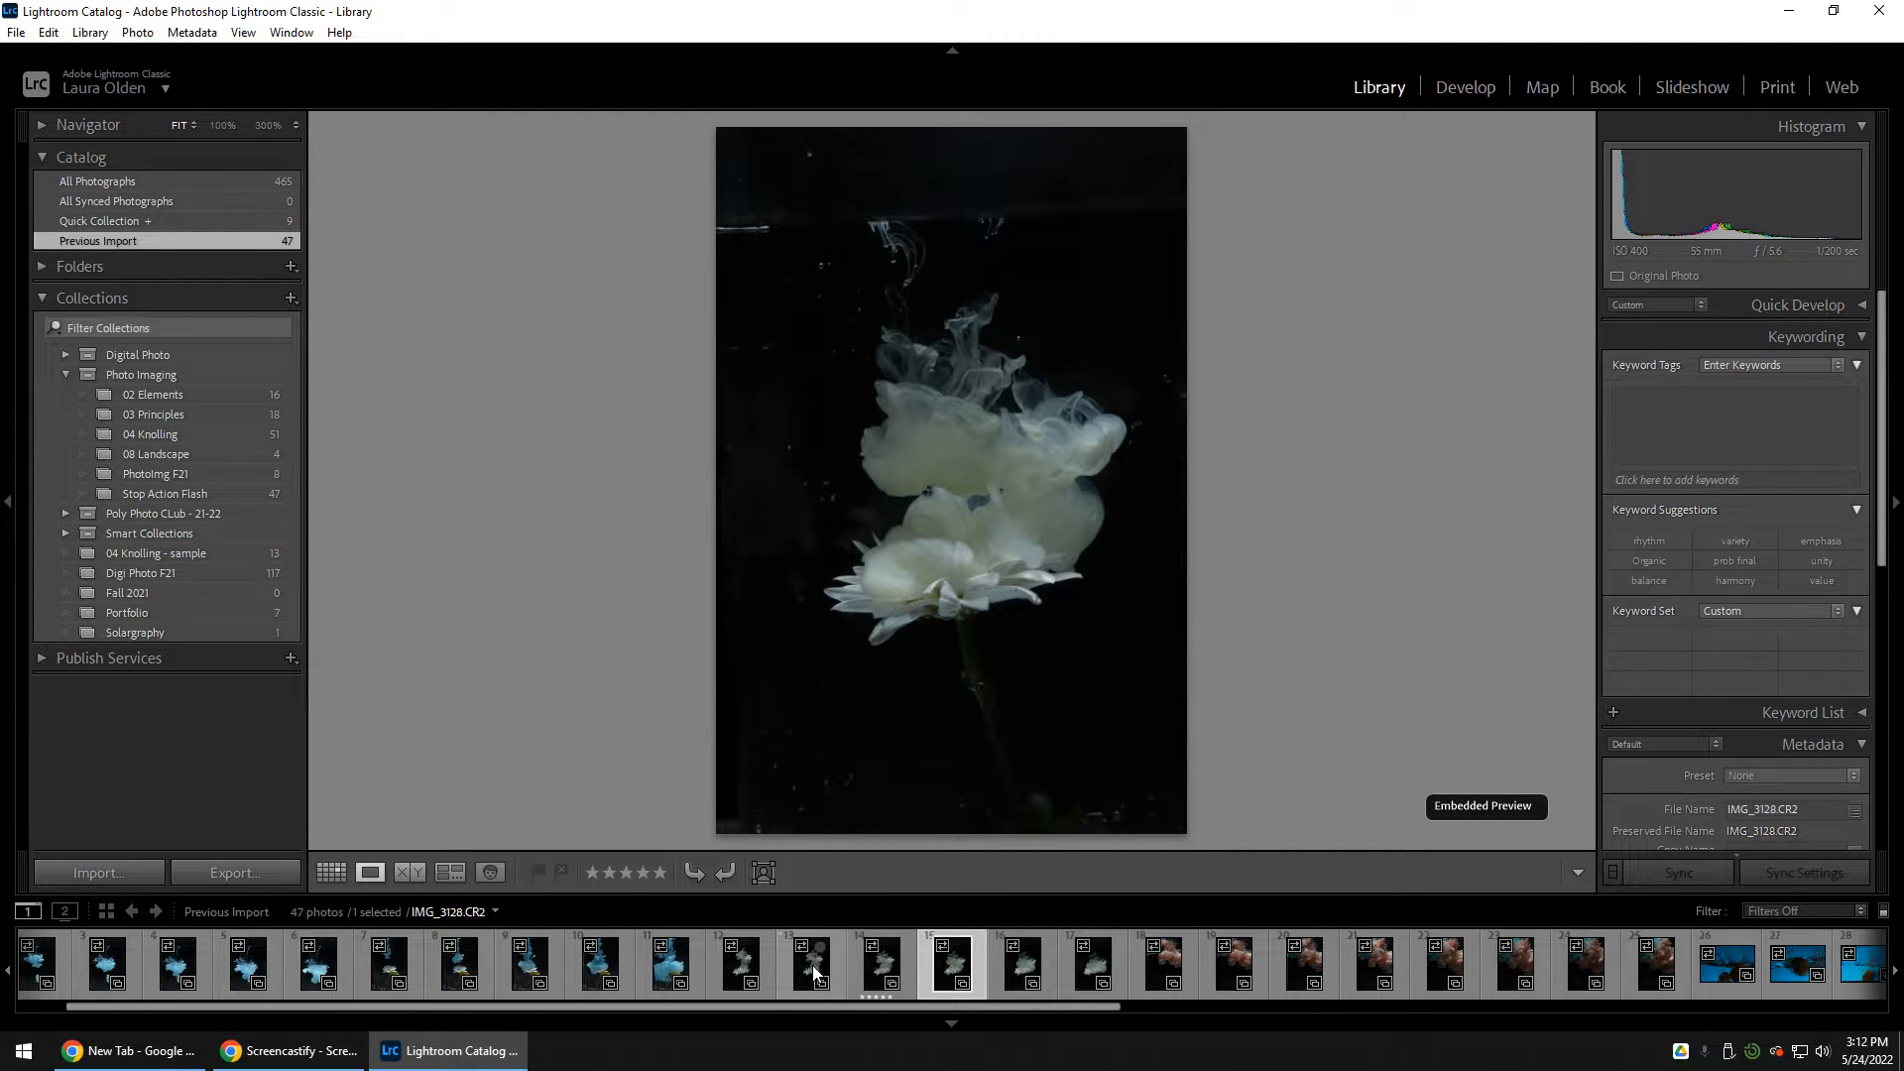
key("Left")
key("Left")
key("Right")
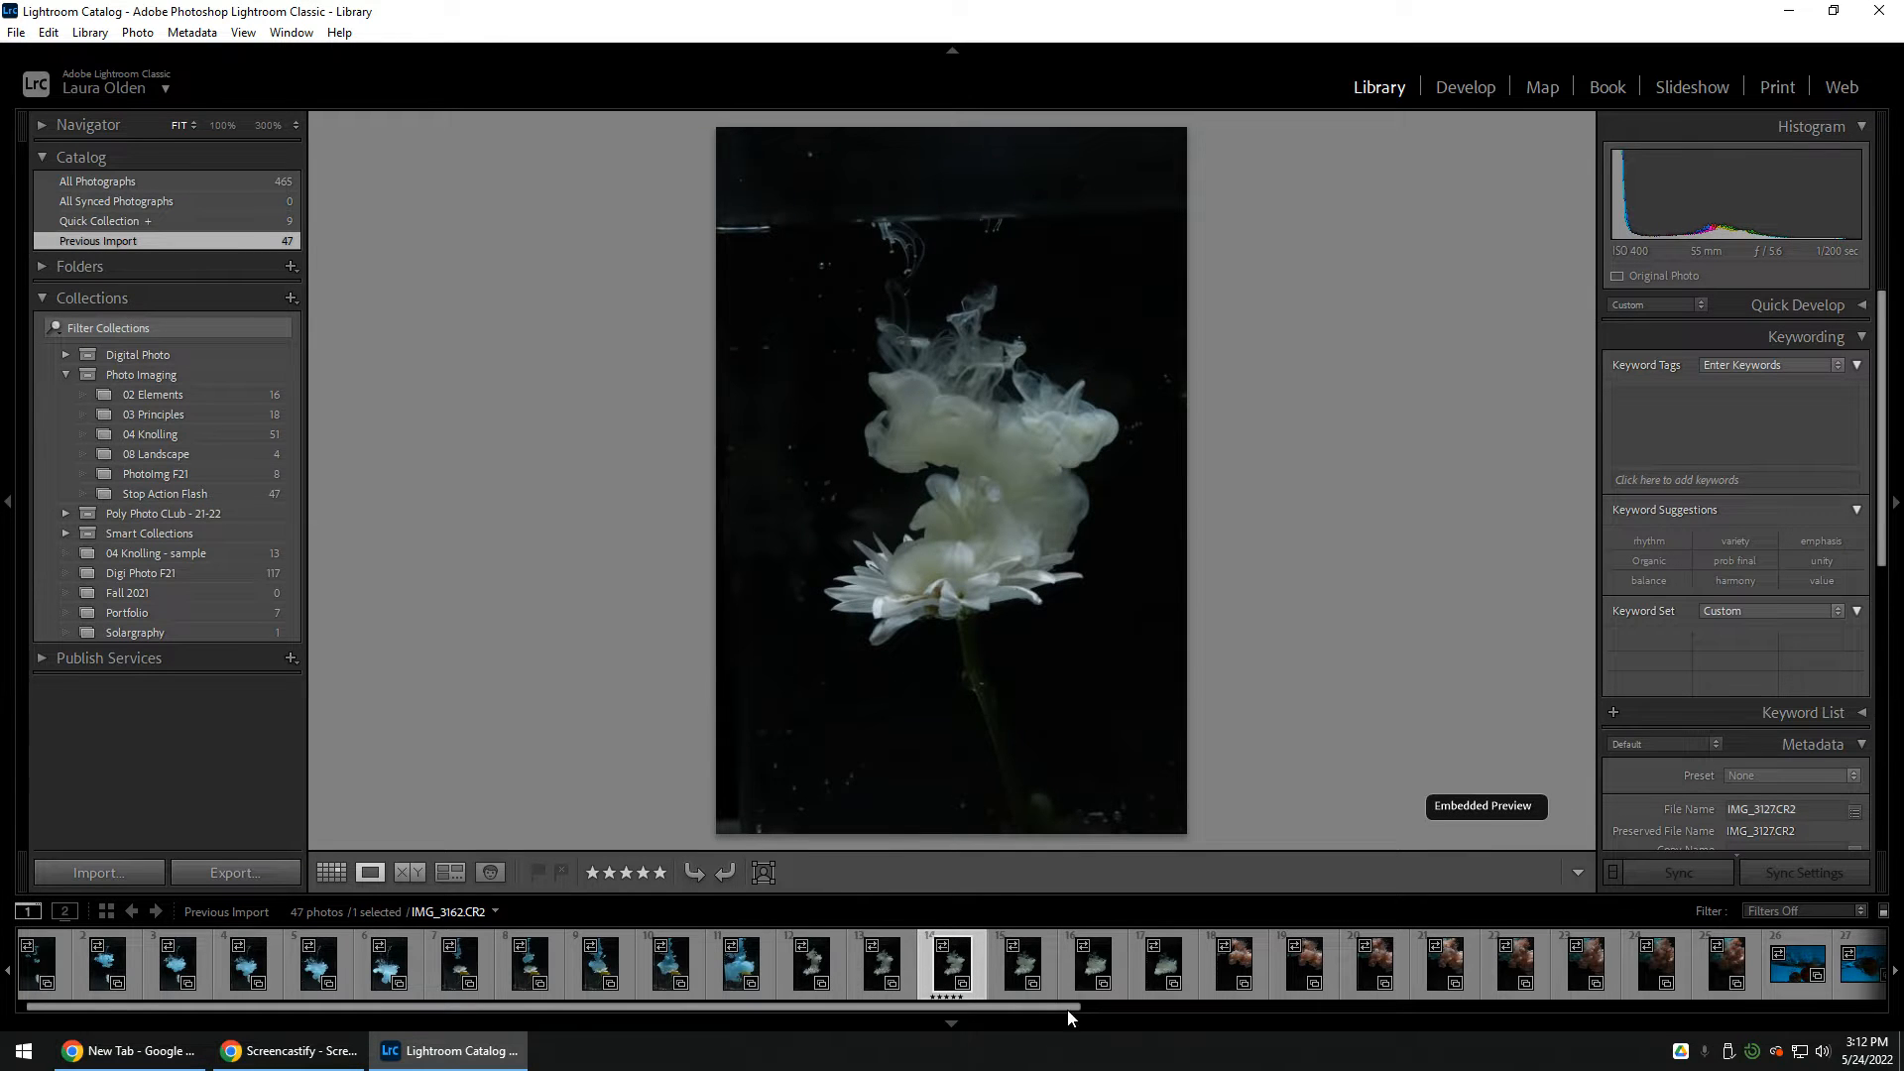
left_click(1447, 90)
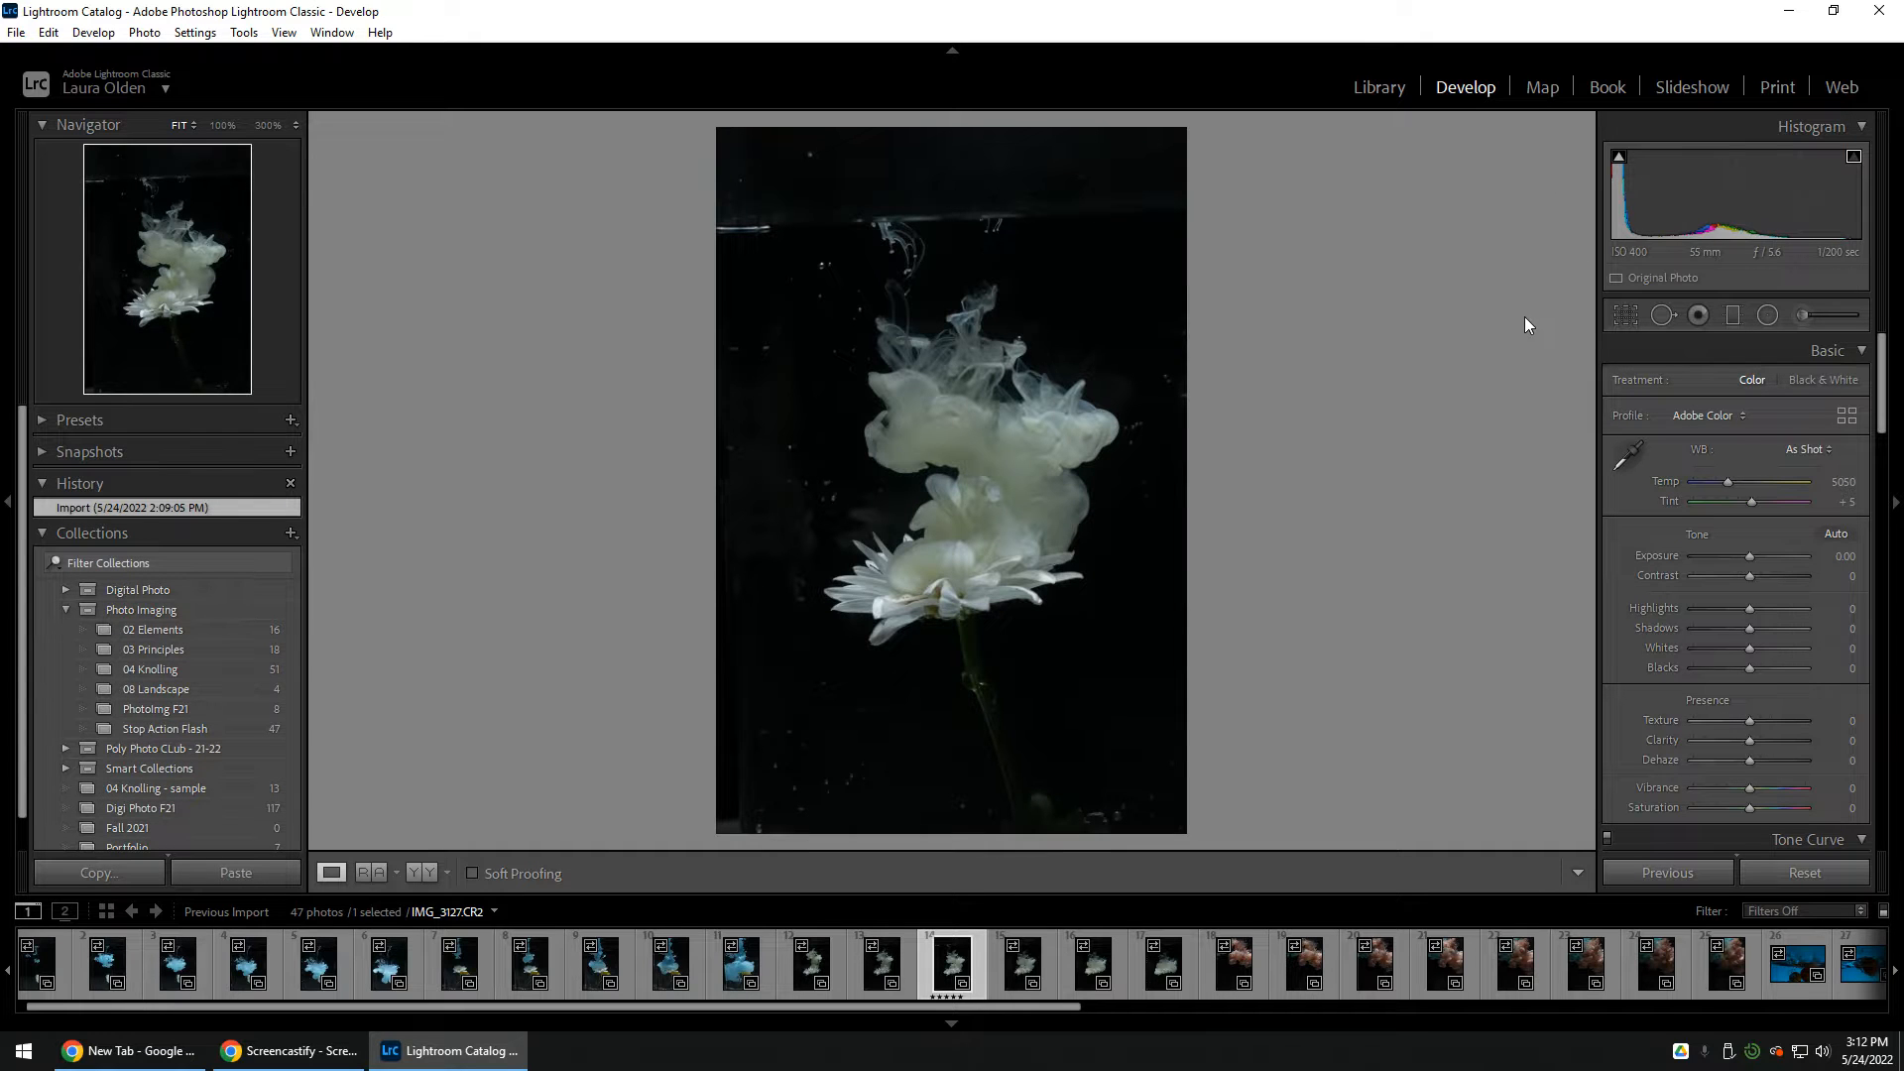
left_click(954, 1022)
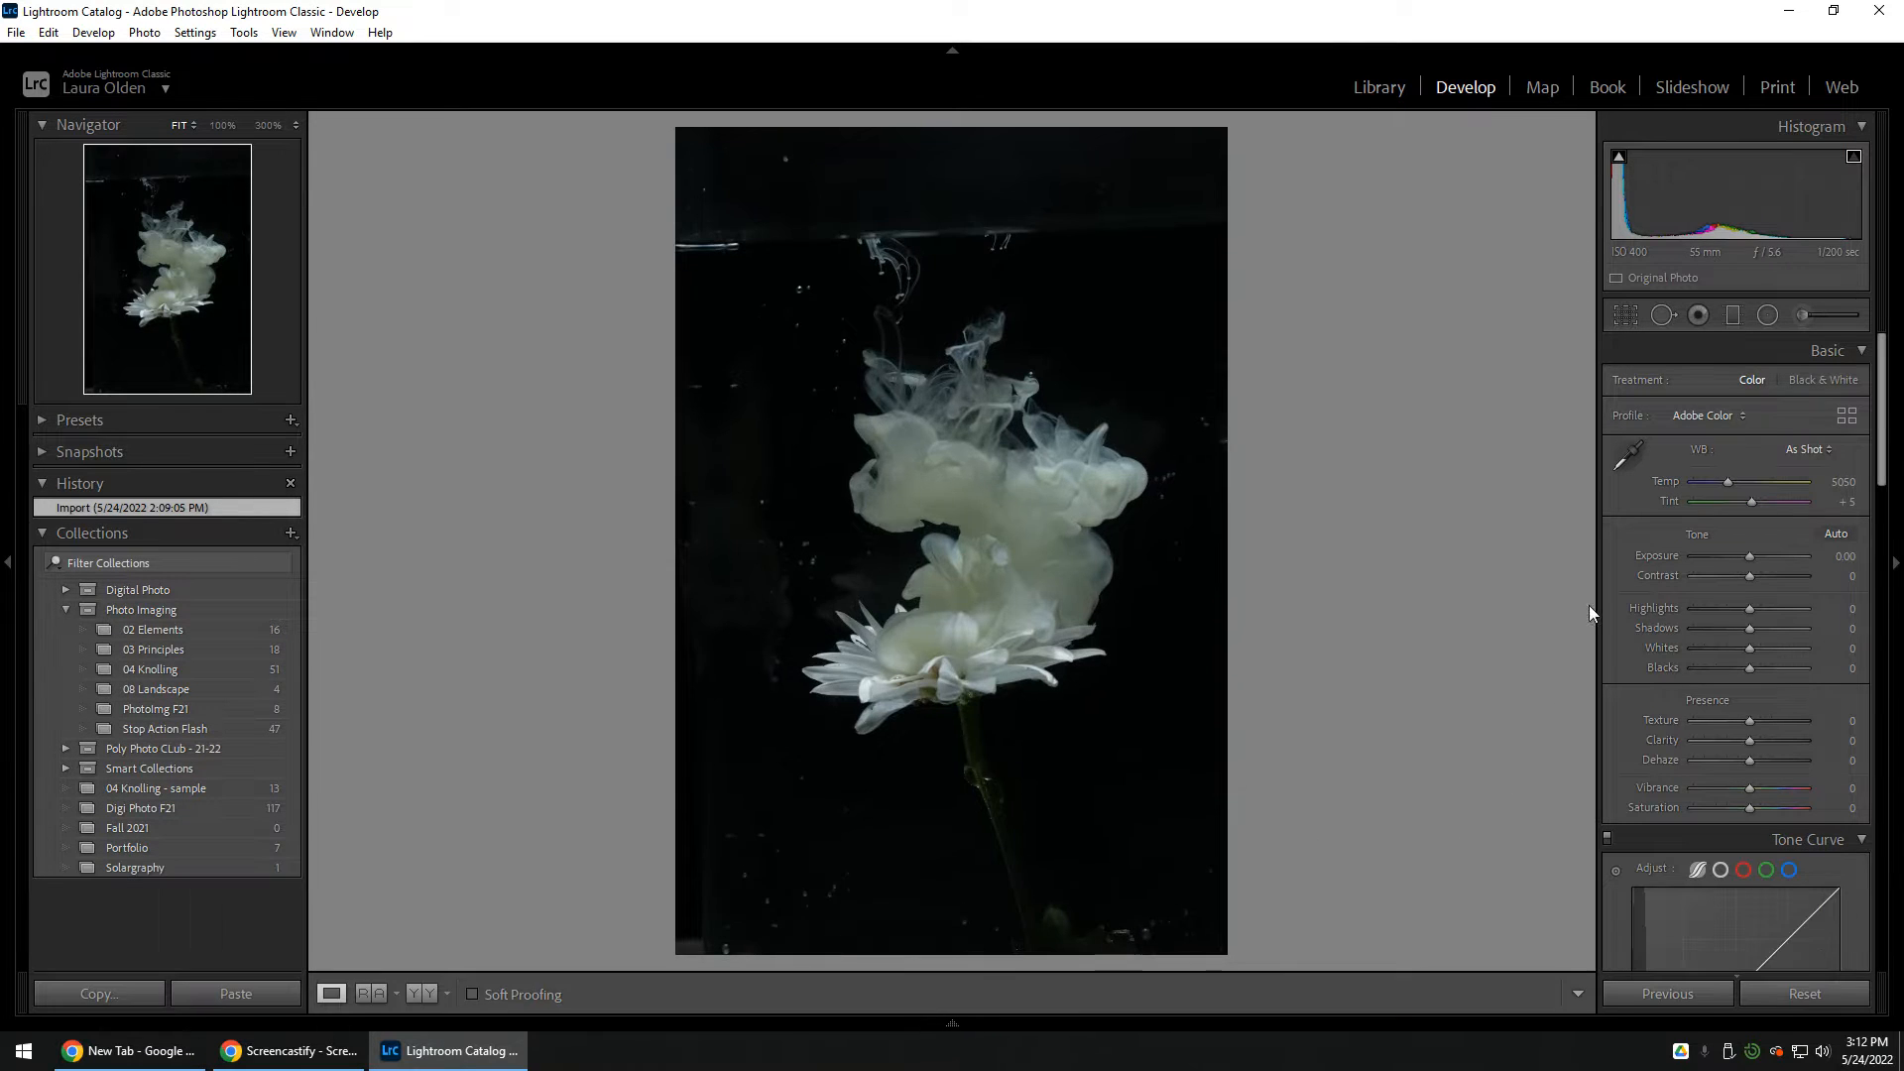
left_click(955, 1022)
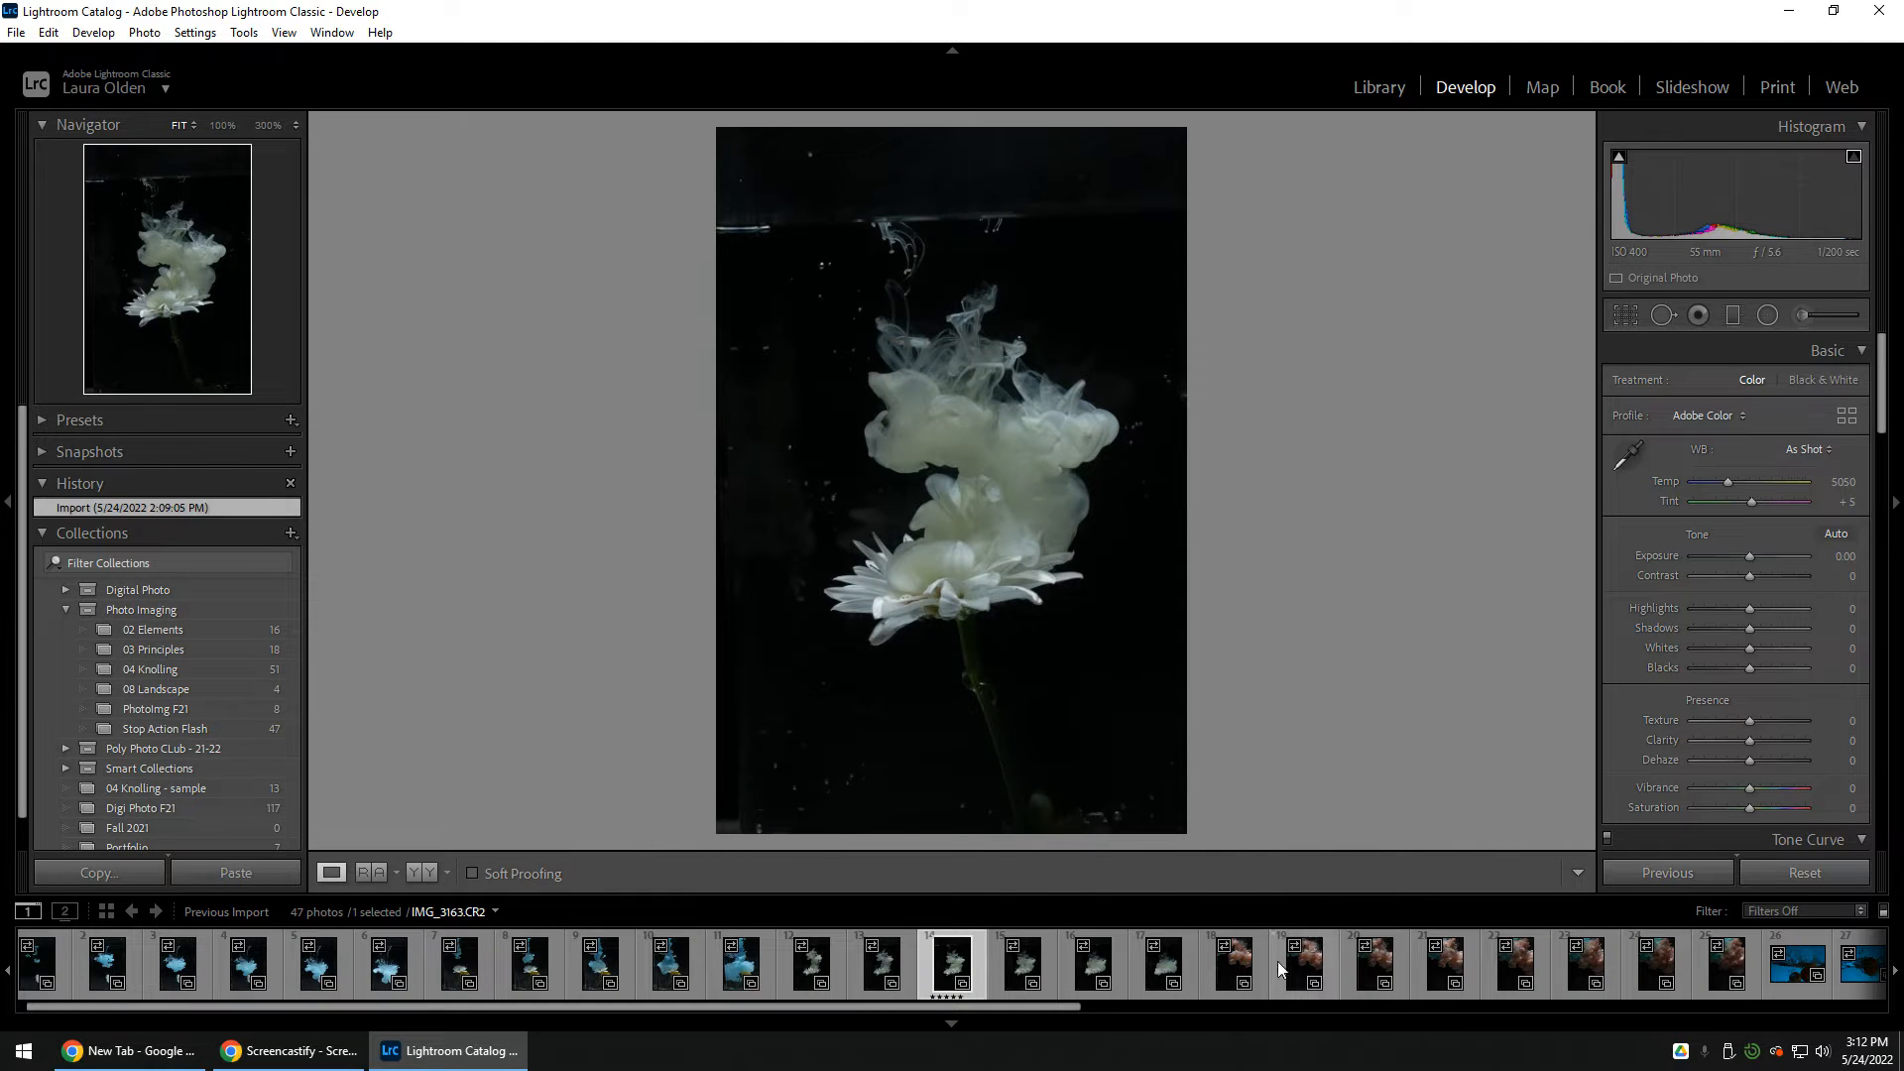
Step: Sample white balance from the white ink cloud, then fine-tune Temp to 5597 and Tint to +24
left_click(1622, 454)
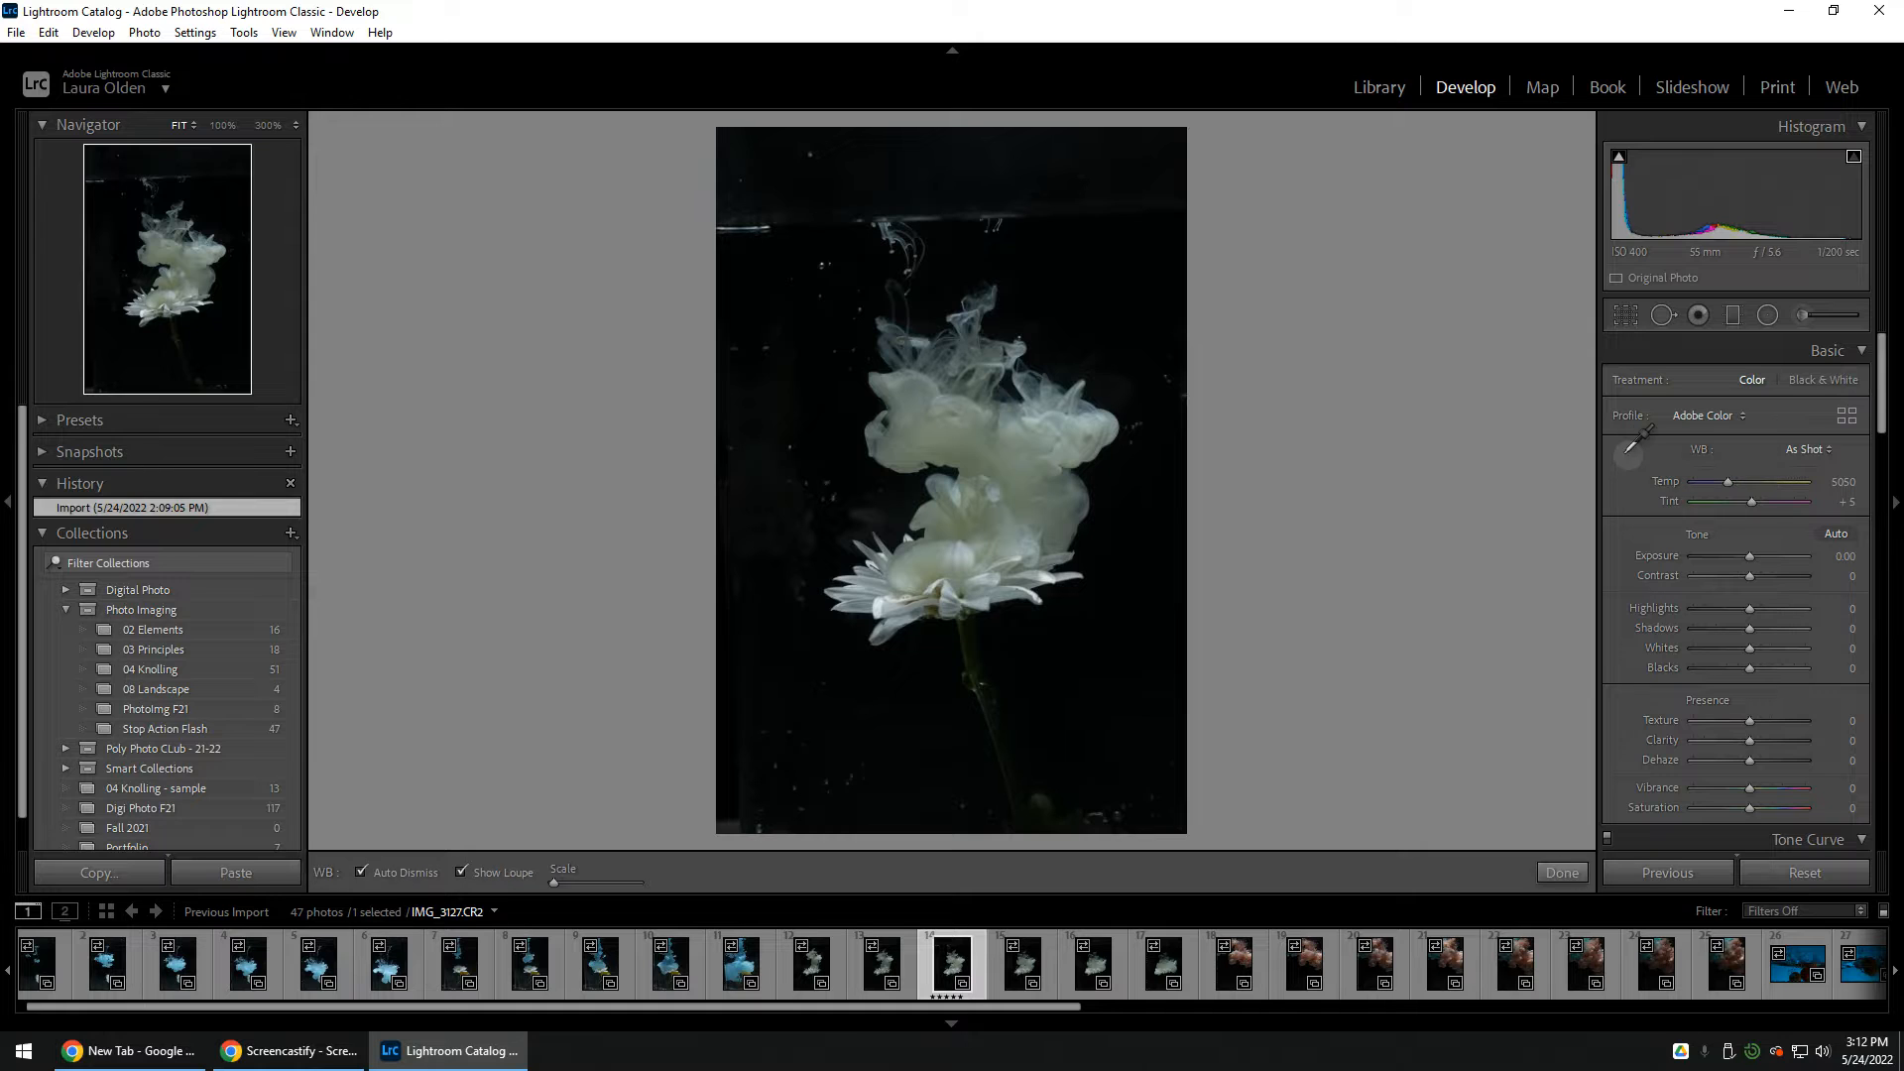
left_click(1105, 531)
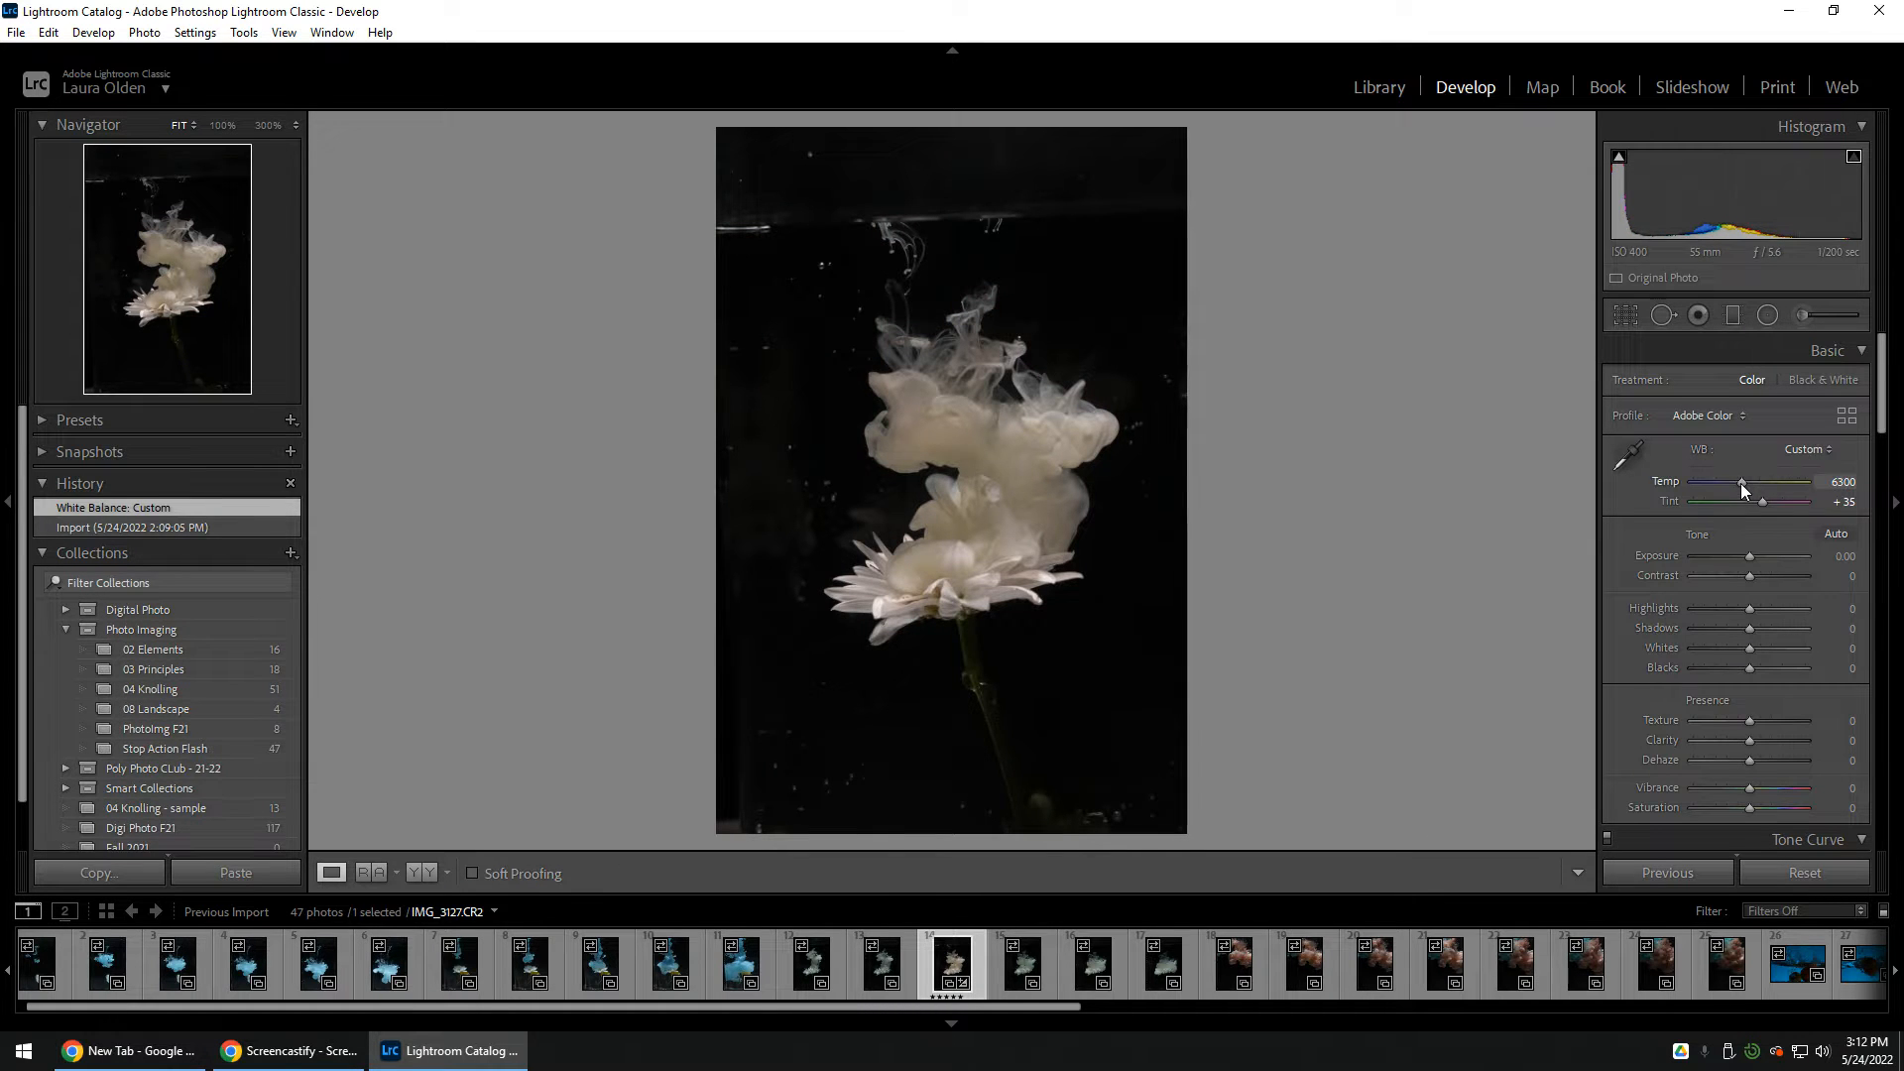
left_click_drag(1741, 484, 1750, 504)
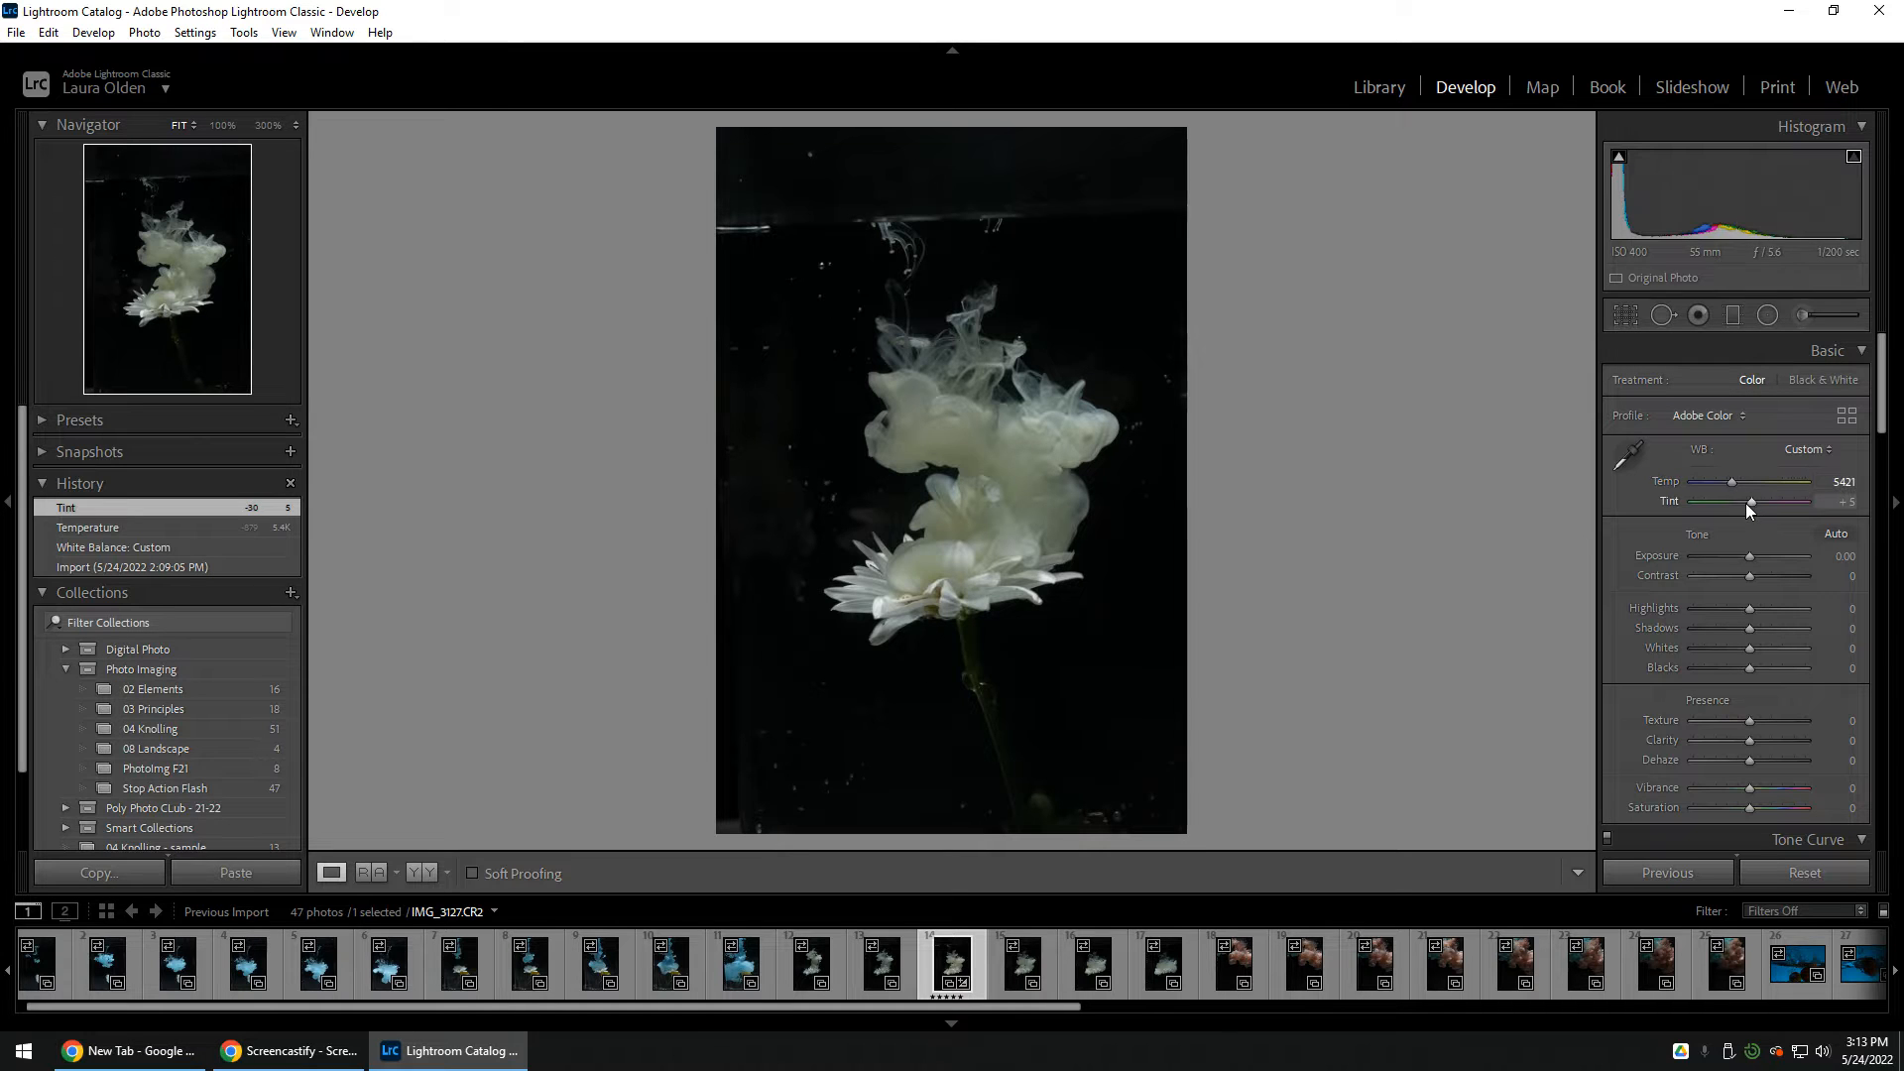
left_click_drag(1746, 504, 1734, 485)
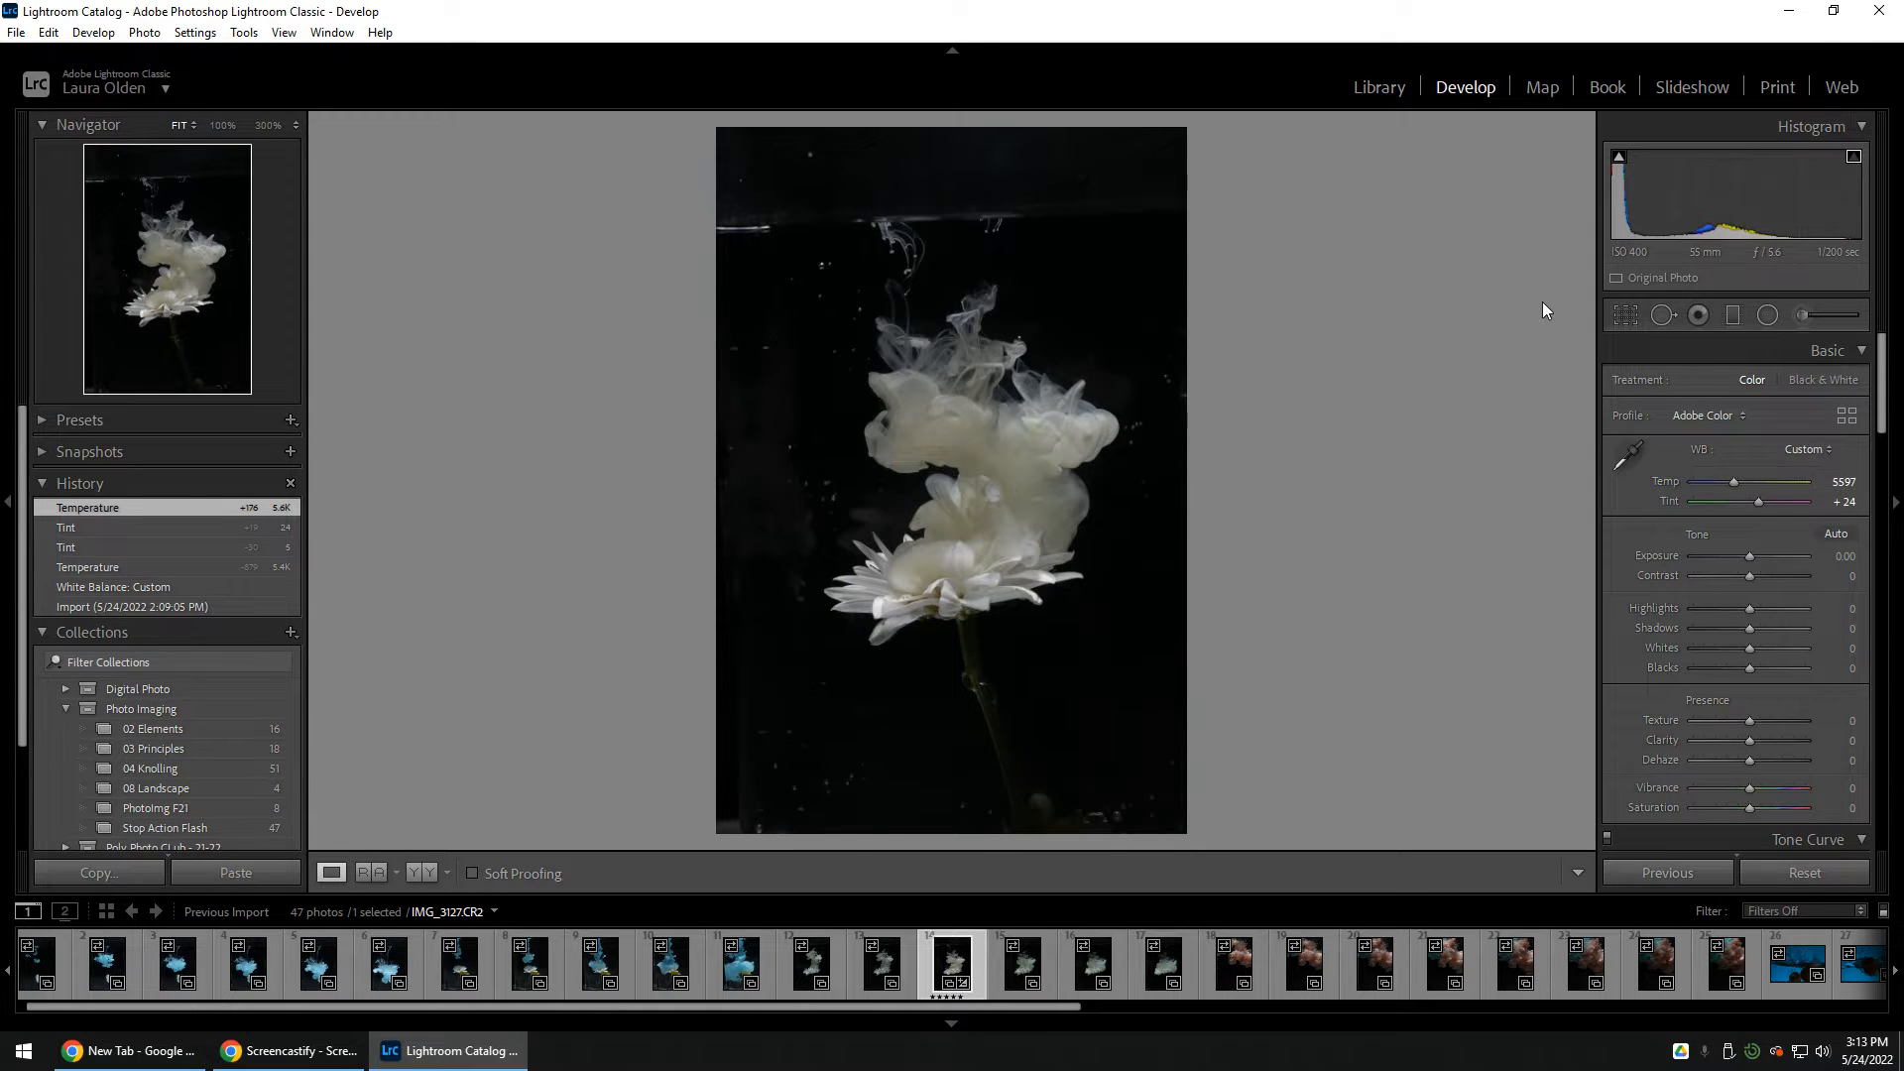
Step: Straighten the photo with a crop angle of 2.27 so the waterline is level
left_click(1639, 315)
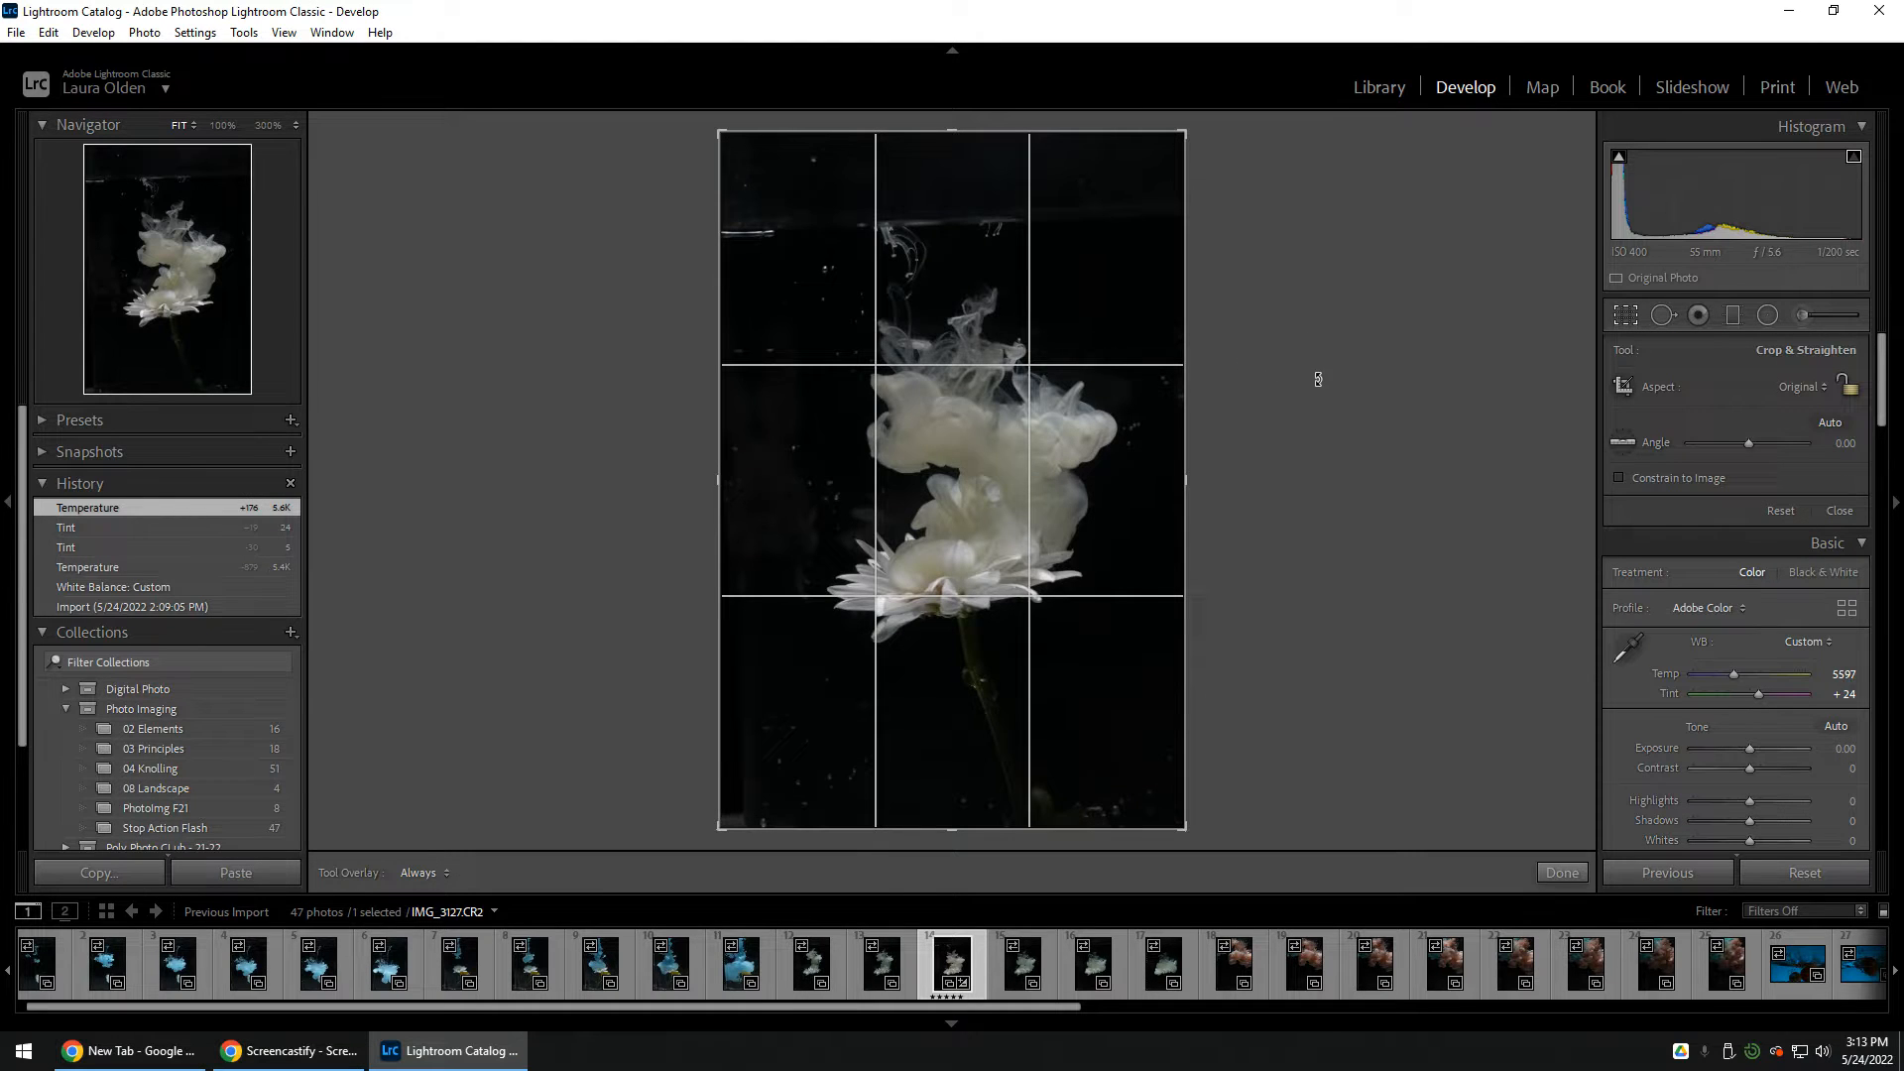
left_click_drag(1318, 379, 1323, 392)
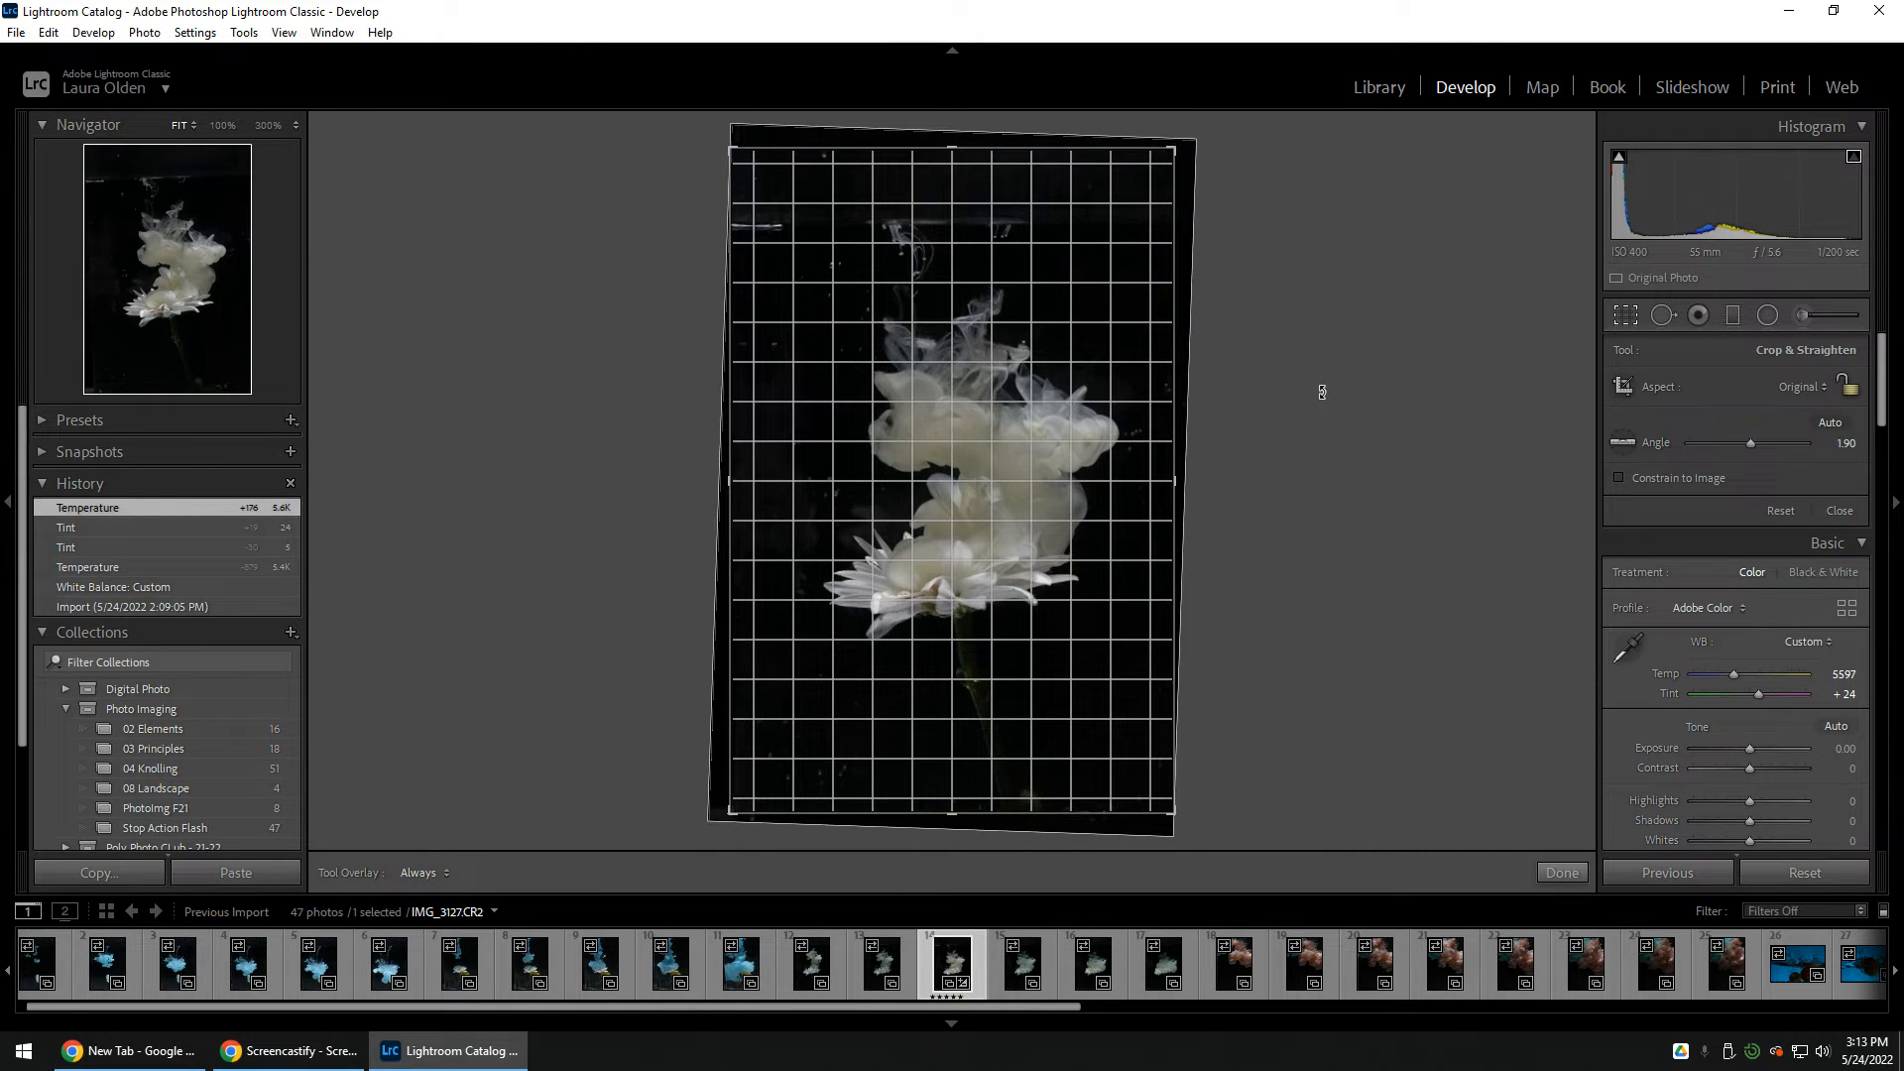
left_click_drag(1322, 393, 1317, 396)
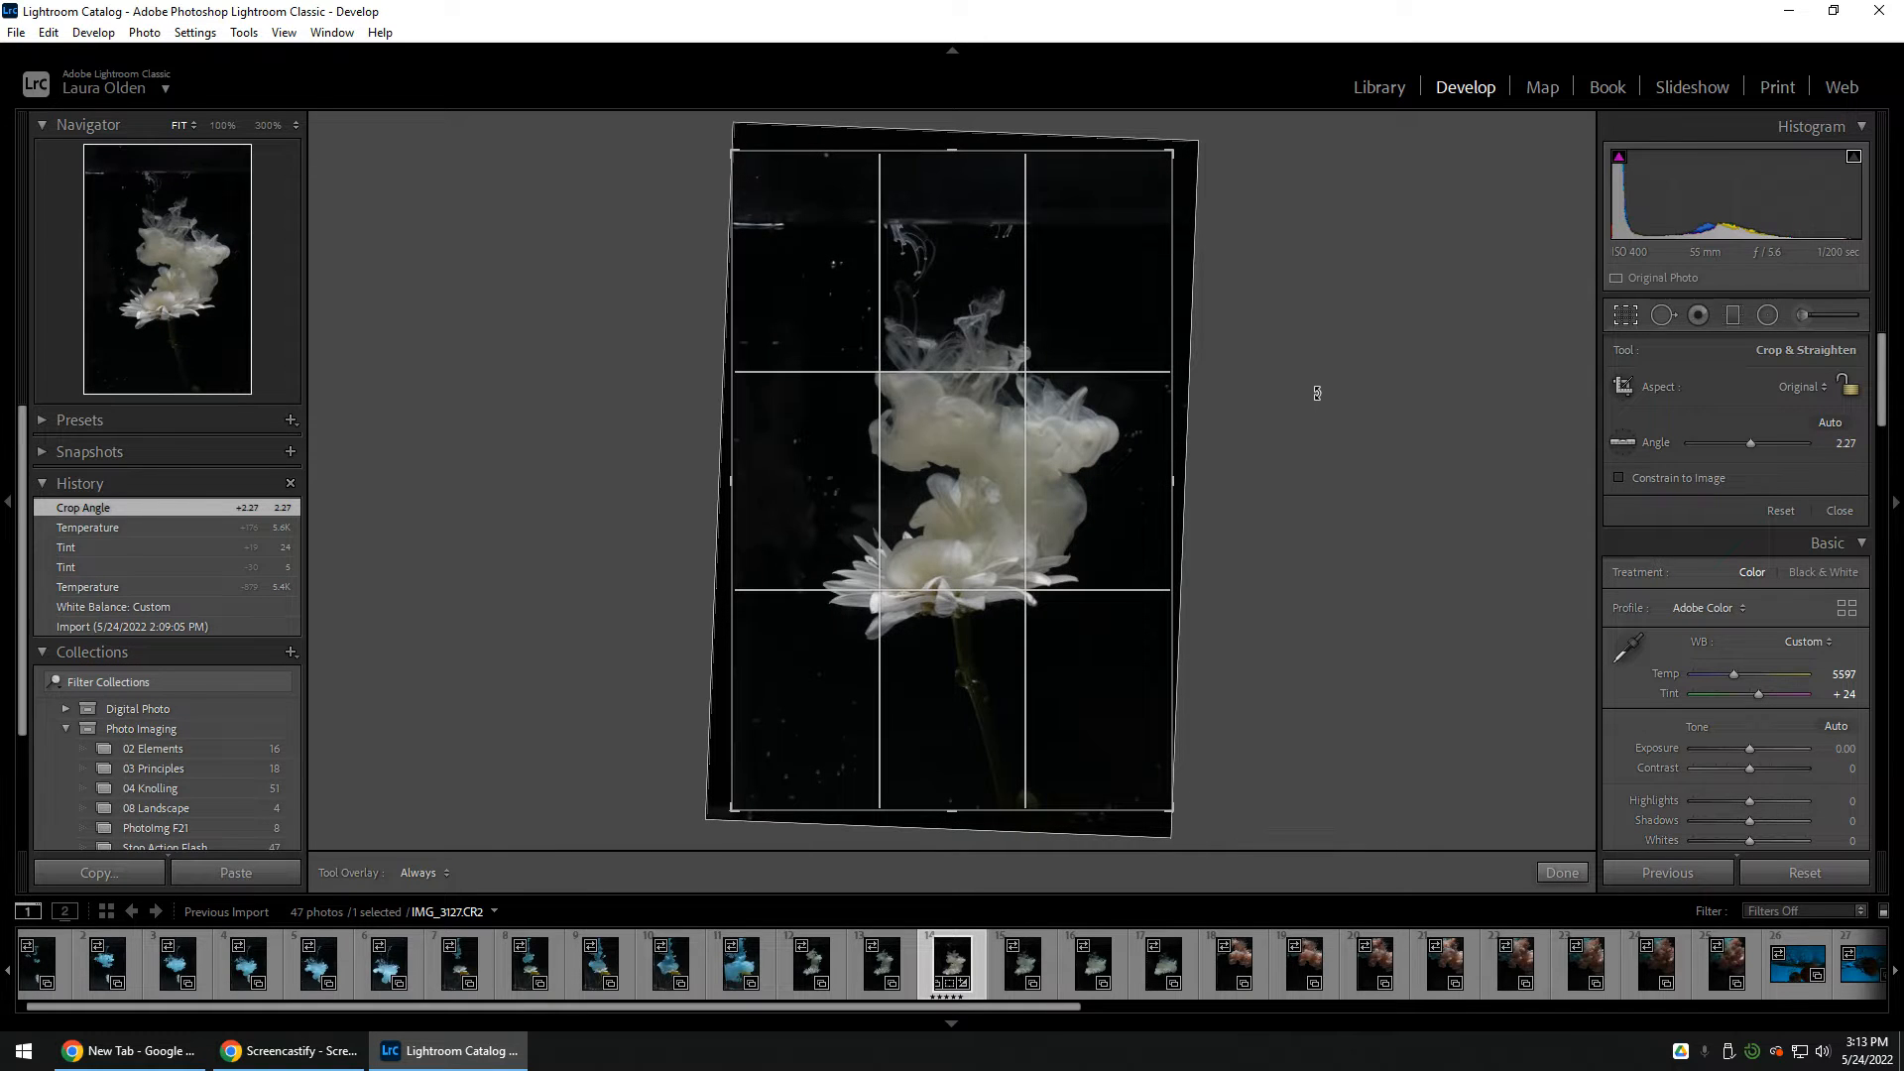
key("Return")
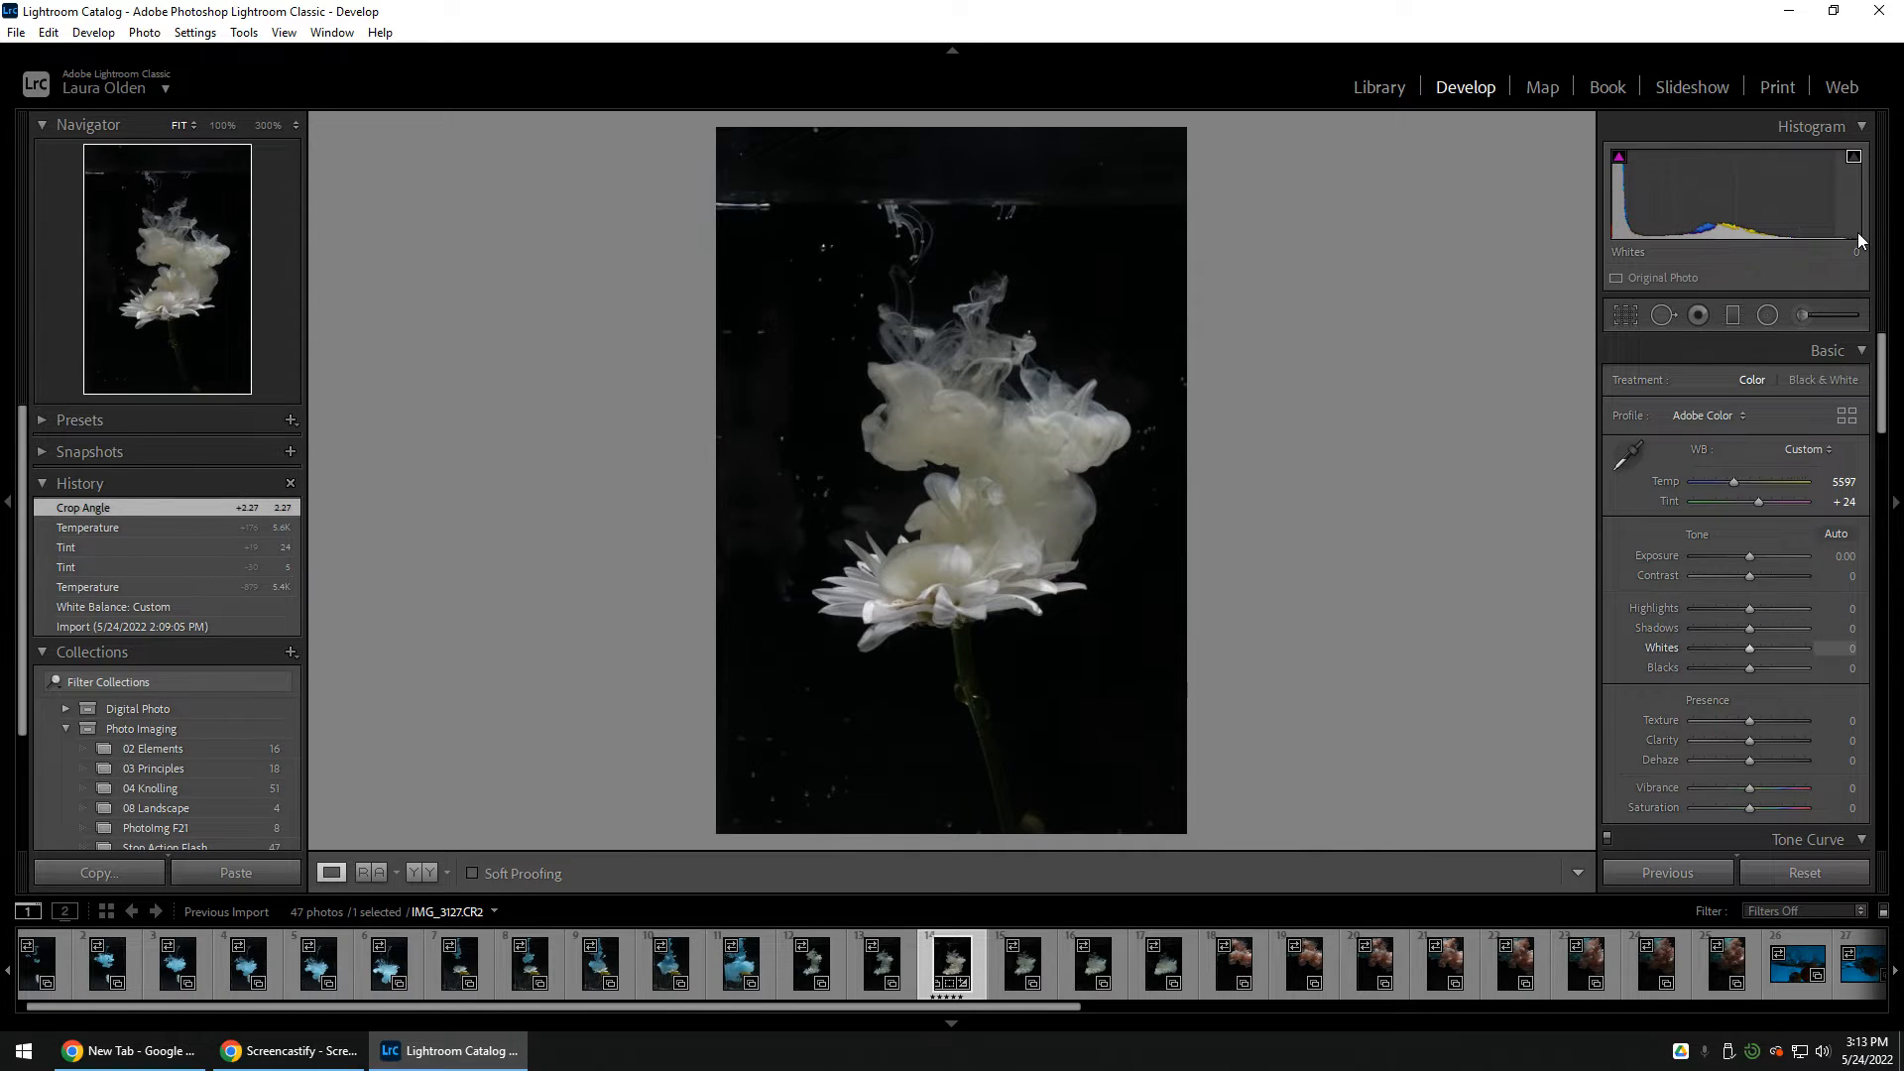
Step: Set Whites to +35, Exposure to +0.22, Highlights to −1, Texture to +11, Clarity to +5 and Vibrance to −2
left_click_drag(1859, 239, 1892, 228)
left_click_drag(1716, 214, 1804, 205)
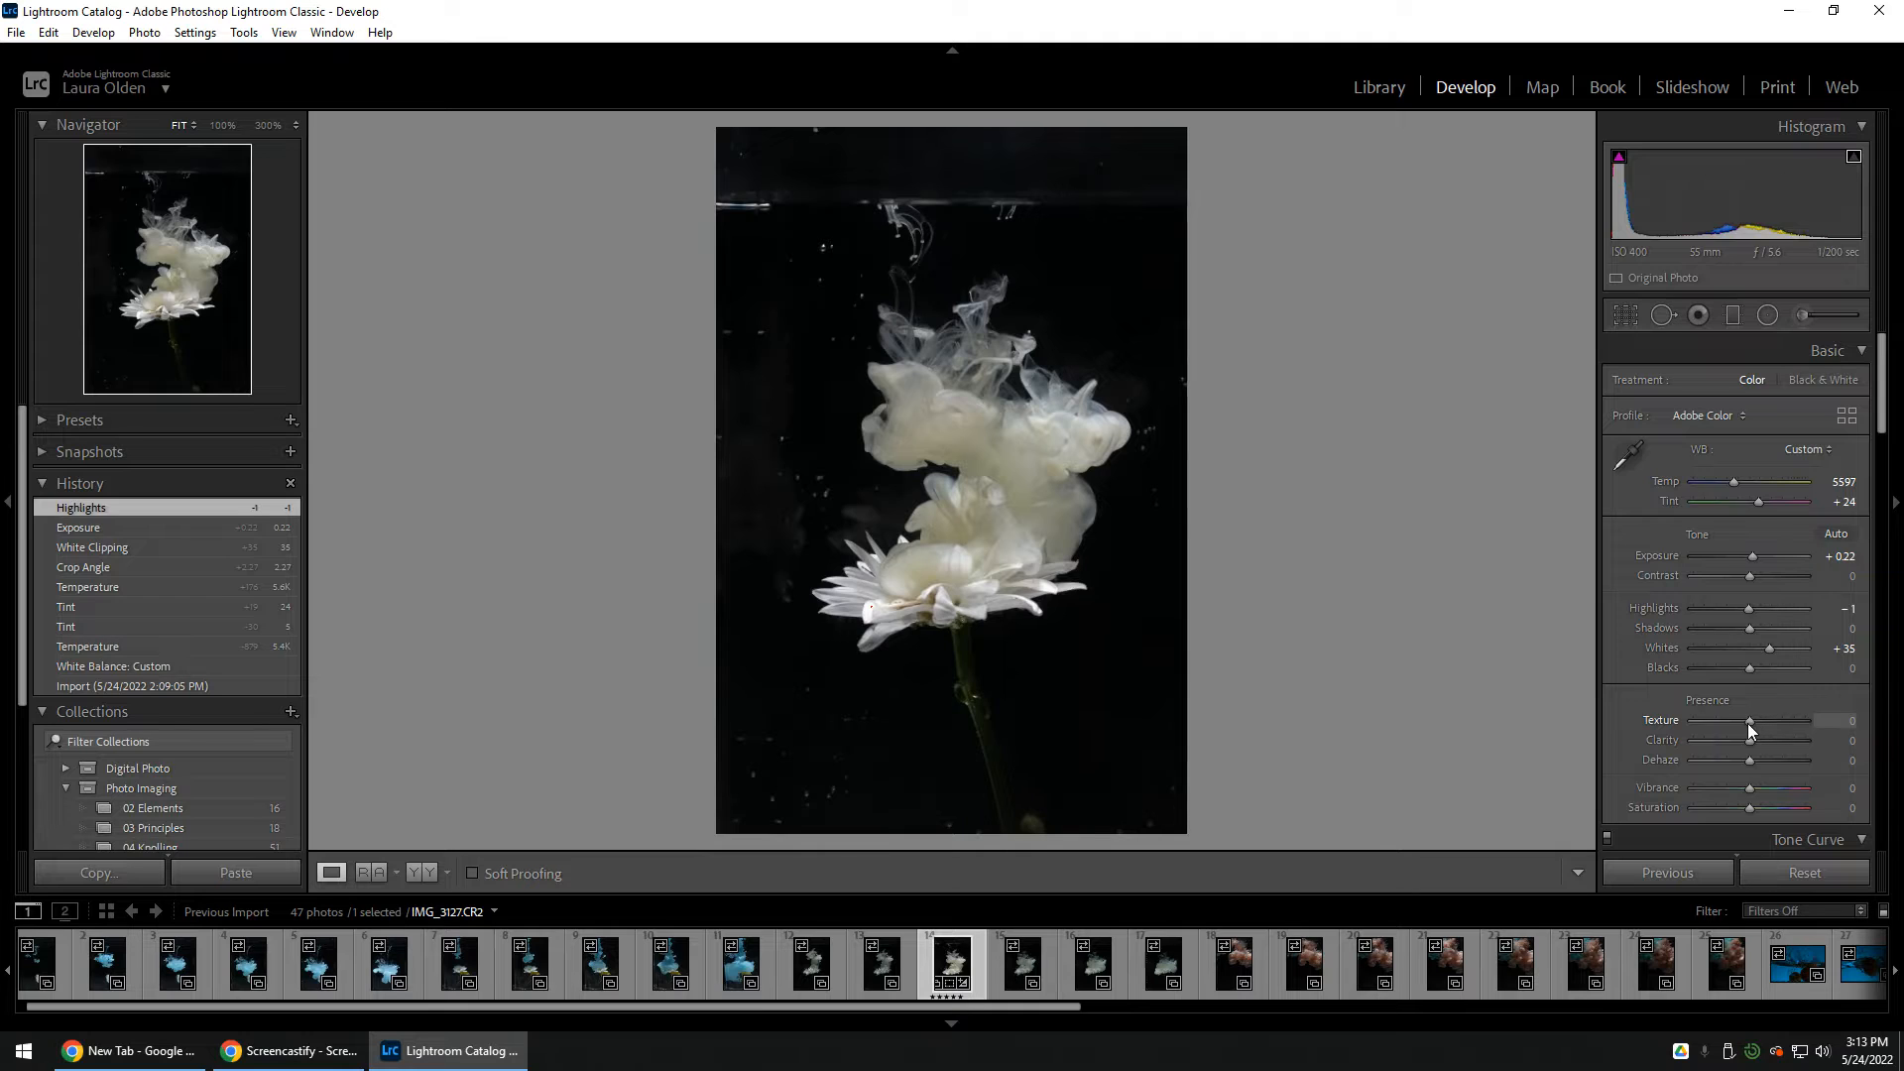
left_click_drag(1753, 722, 1753, 722)
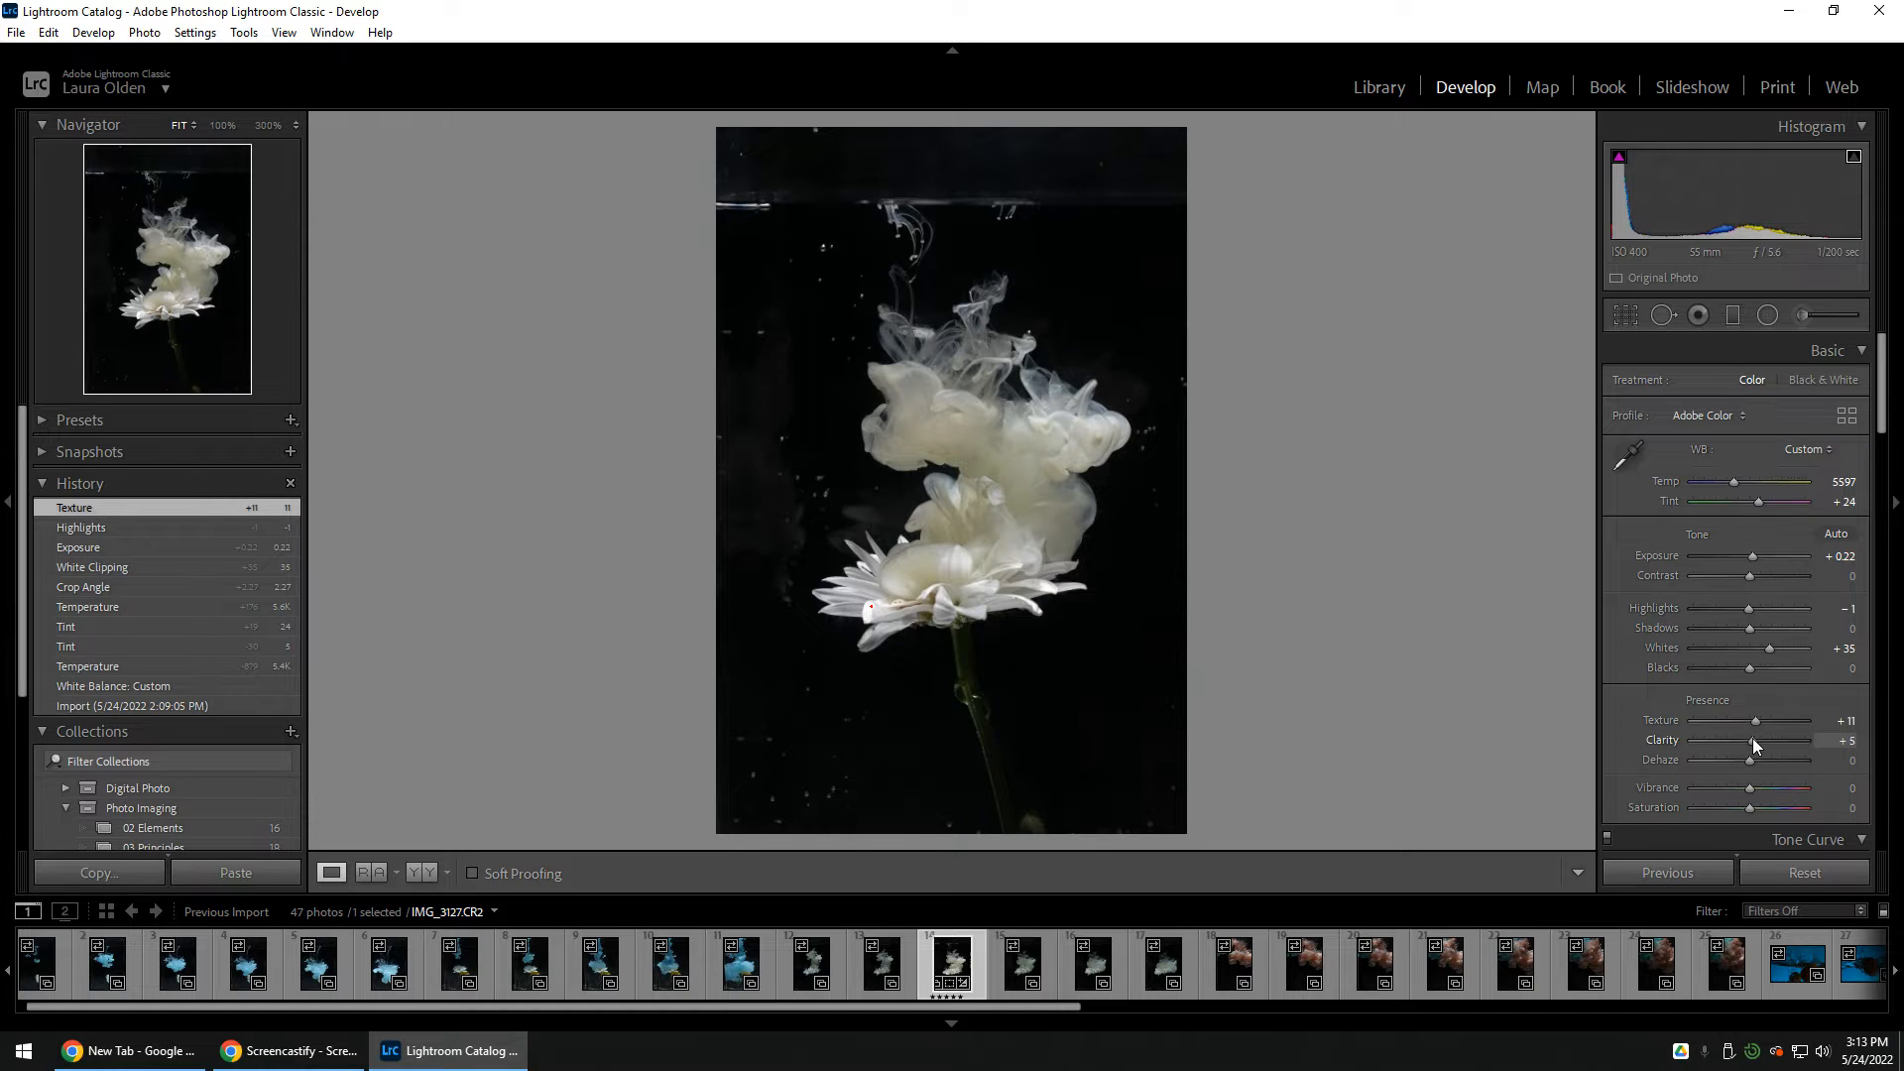
left_click_drag(1753, 738, 1753, 738)
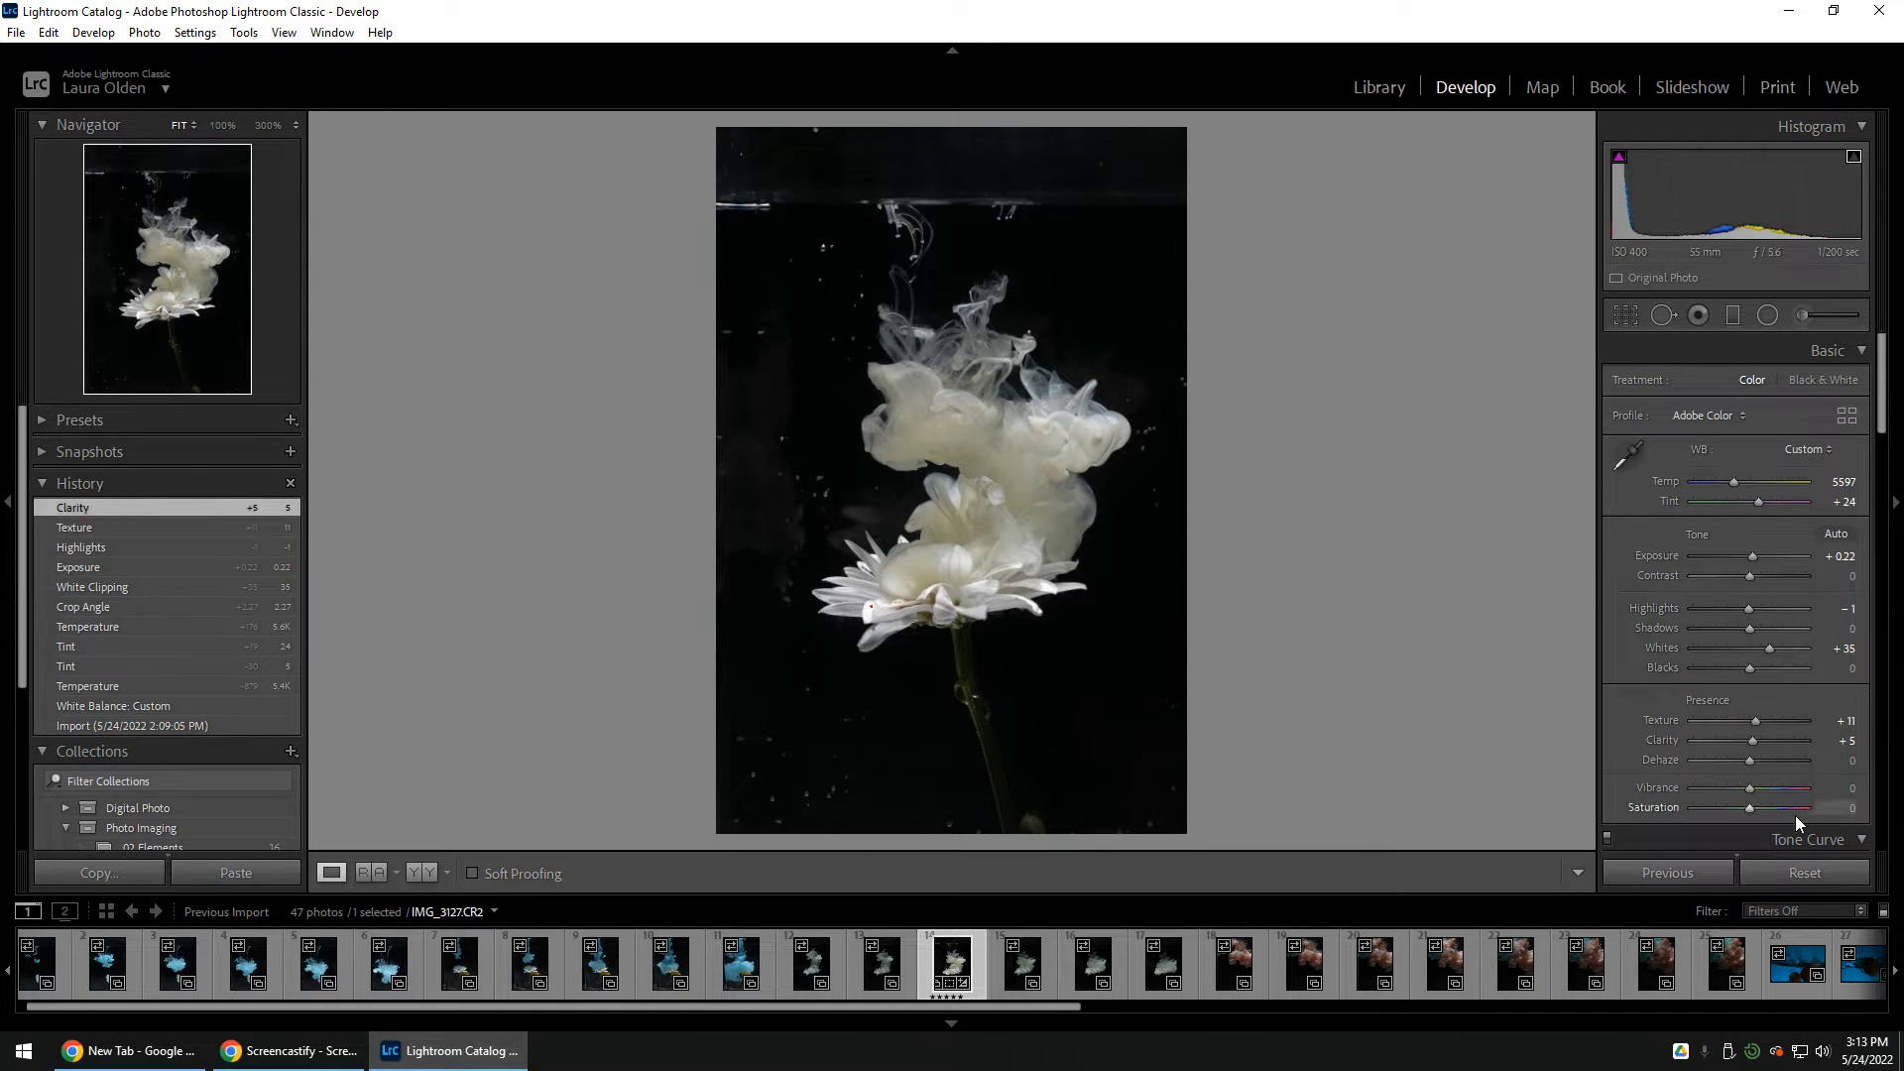
mouse_move(1750, 789)
left_mouse_down()
mouse_move(1705, 800)
mouse_move(1774, 783)
mouse_move(1748, 789)
left_mouse_up()
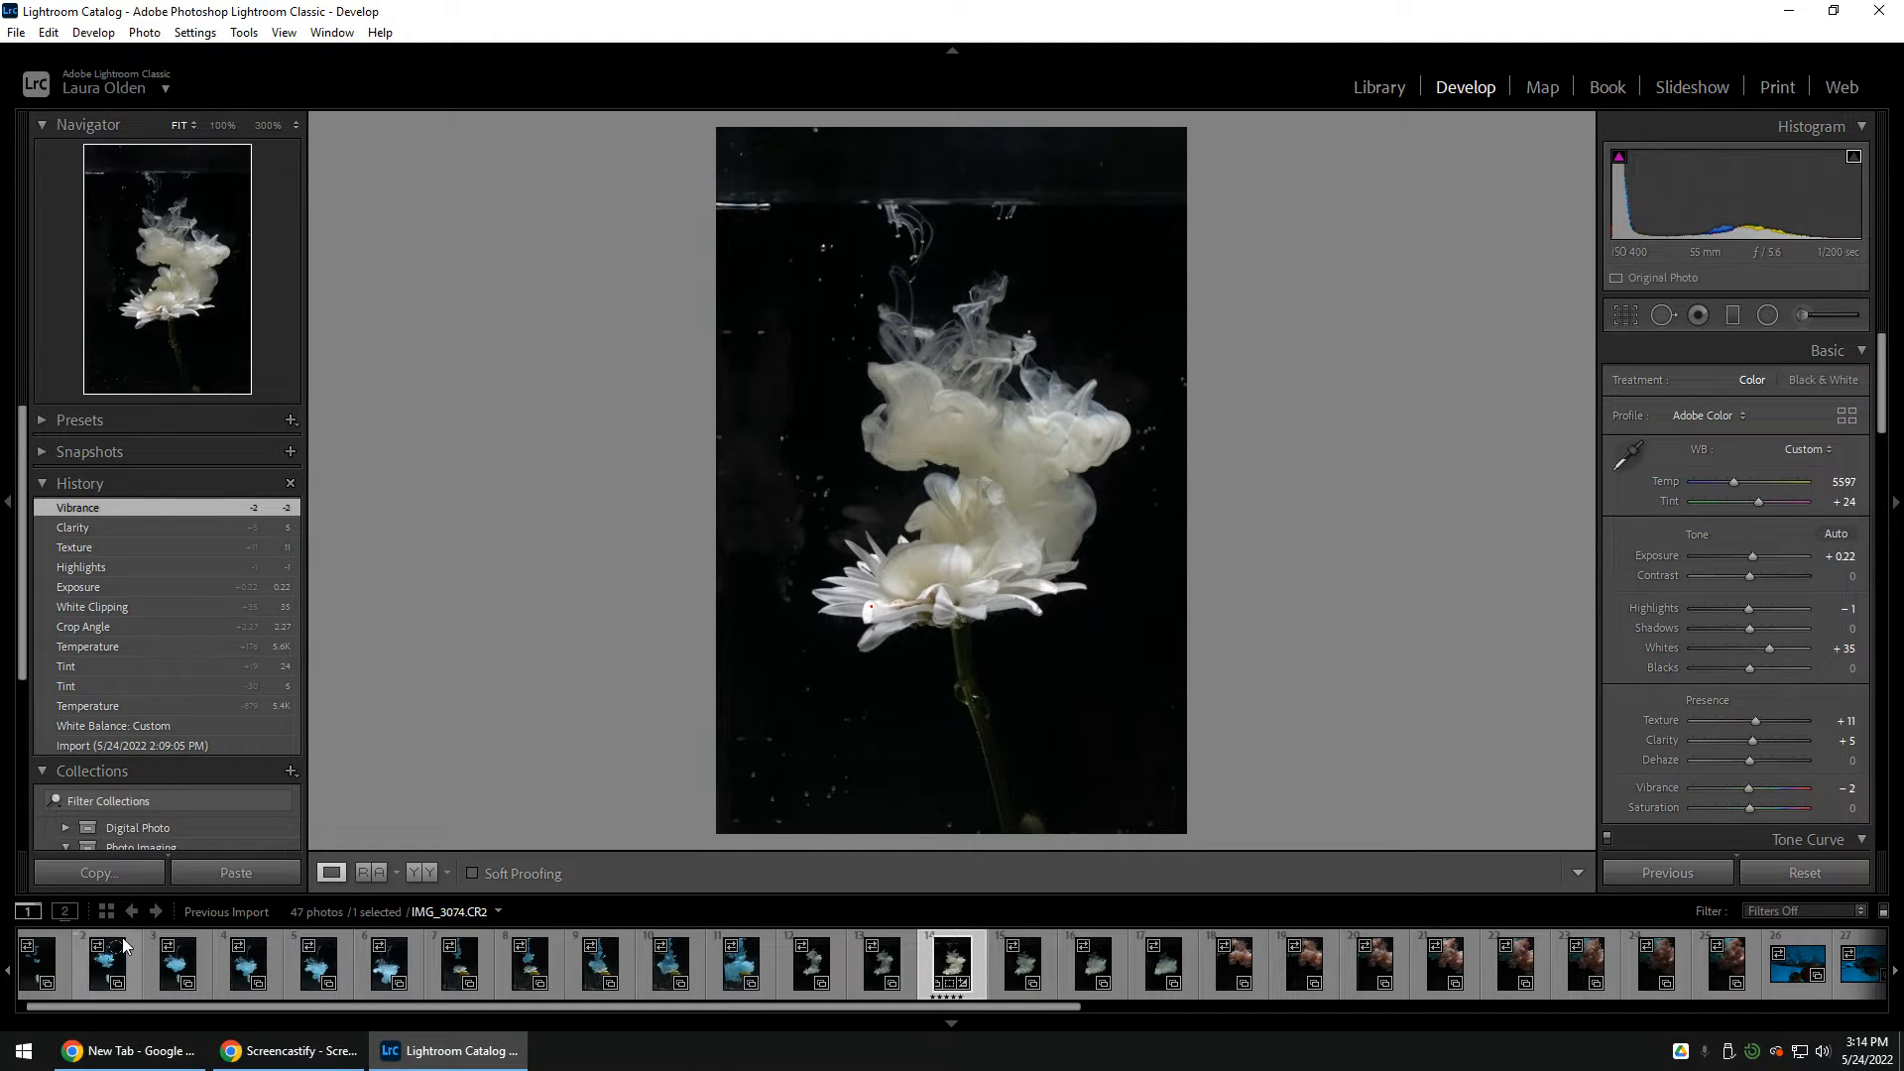
Step: Compare the original and edited photo side by side, then return to the single view
left_click(422, 872)
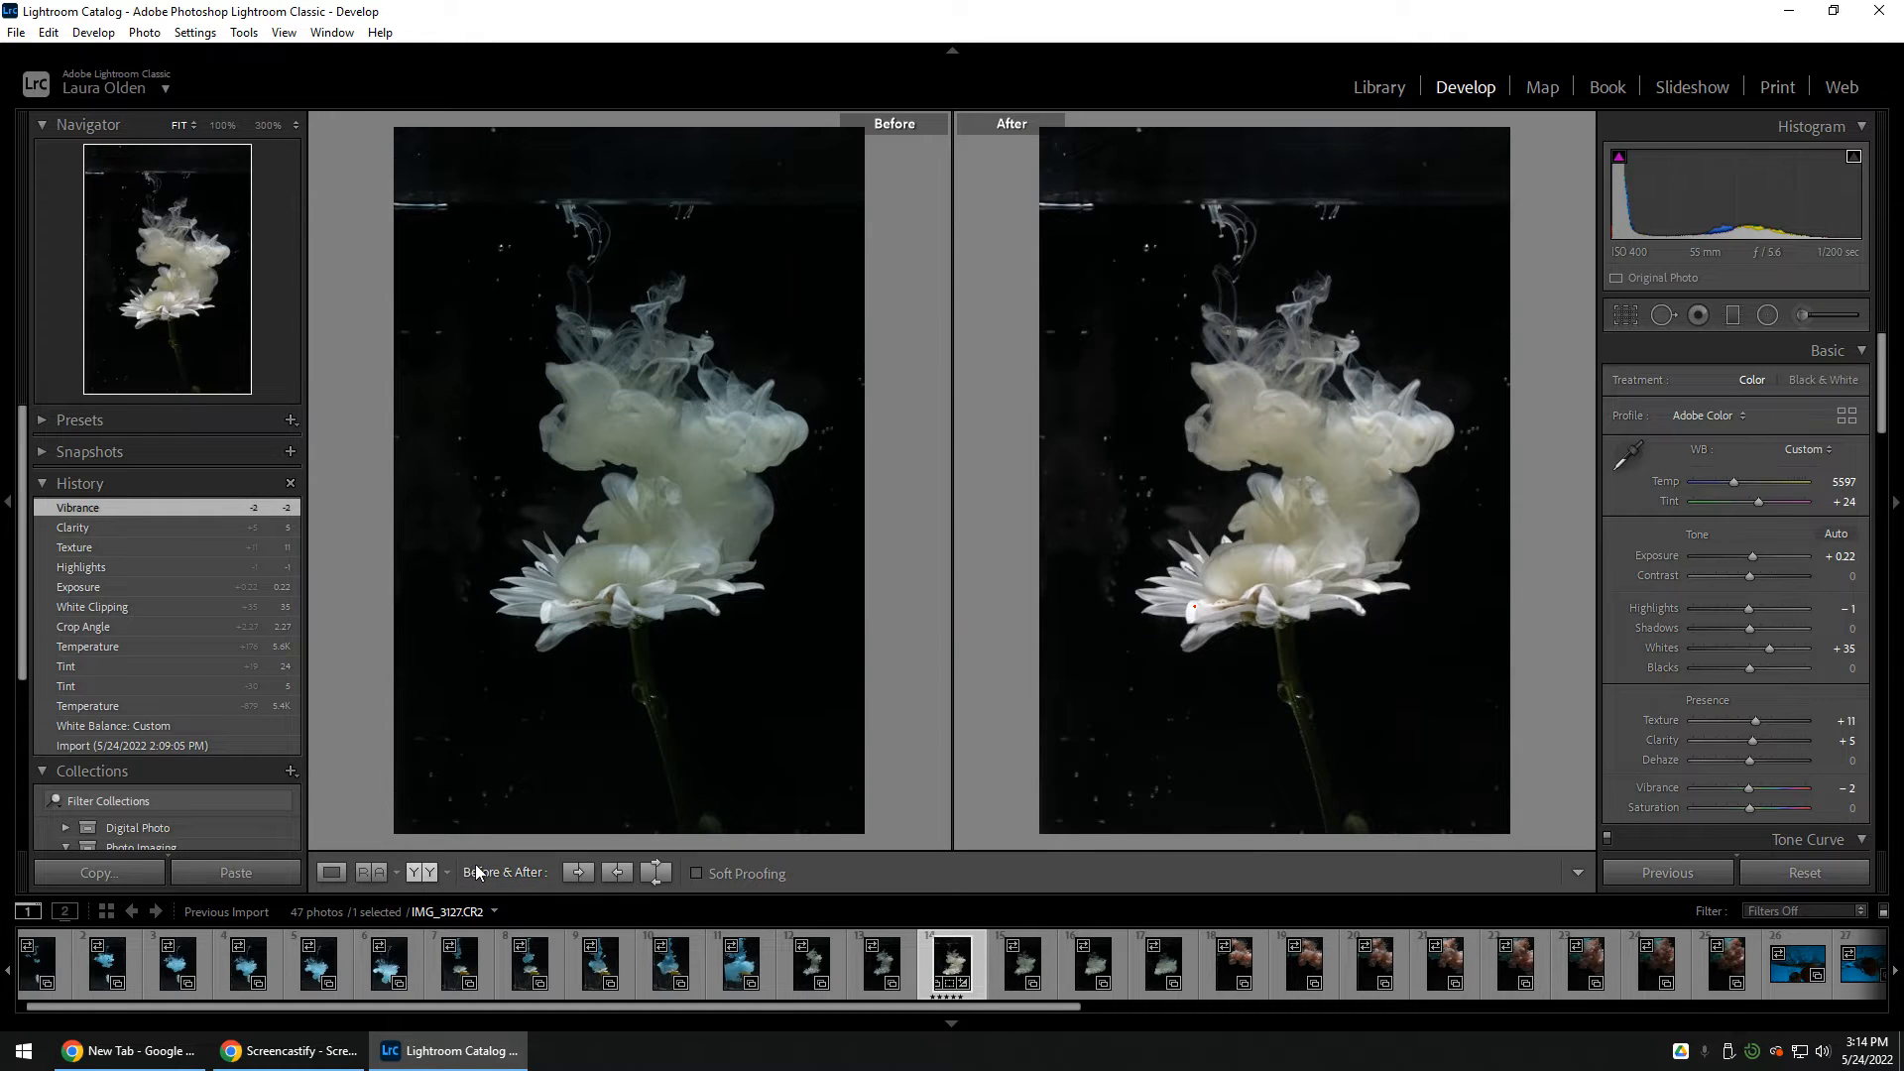
left_click(331, 872)
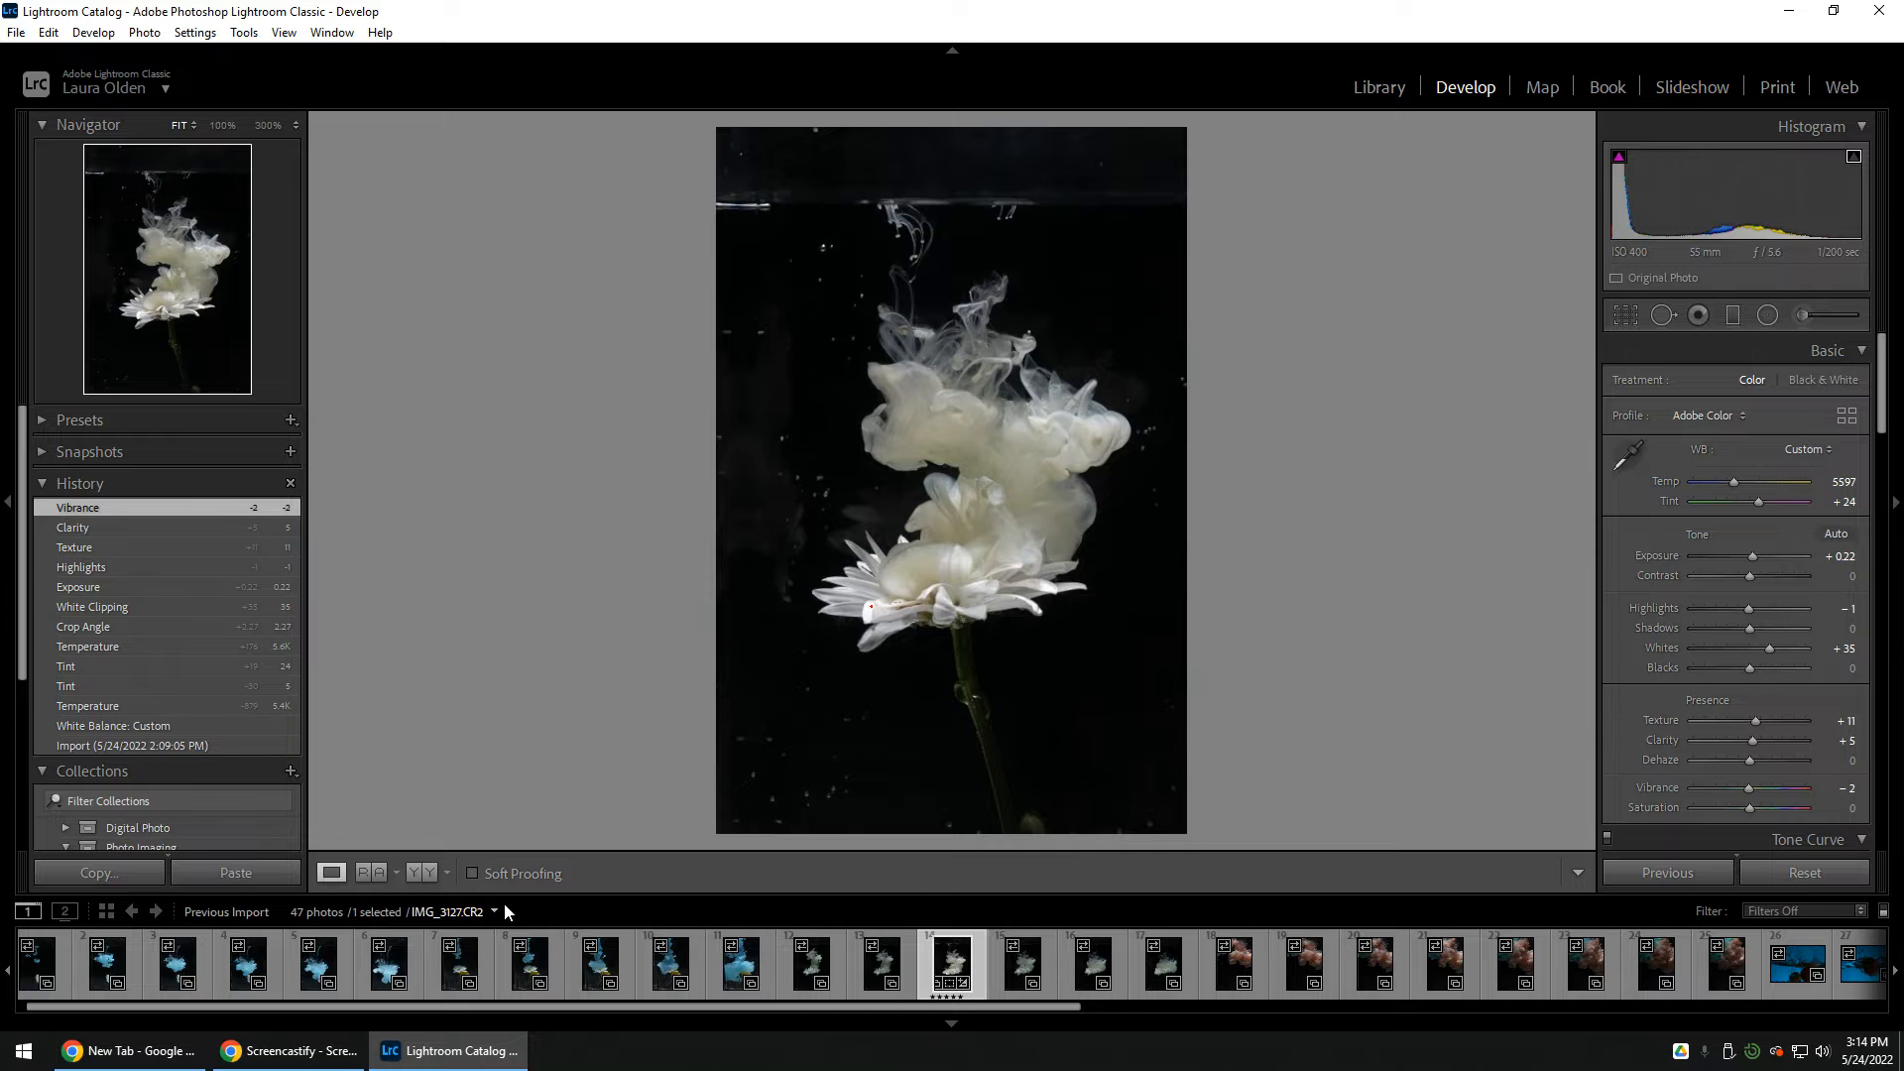
Step: Synchronize the develop settings of IMG_3127.CR2, including Crop, across all six white flower photos
left_click(801, 966)
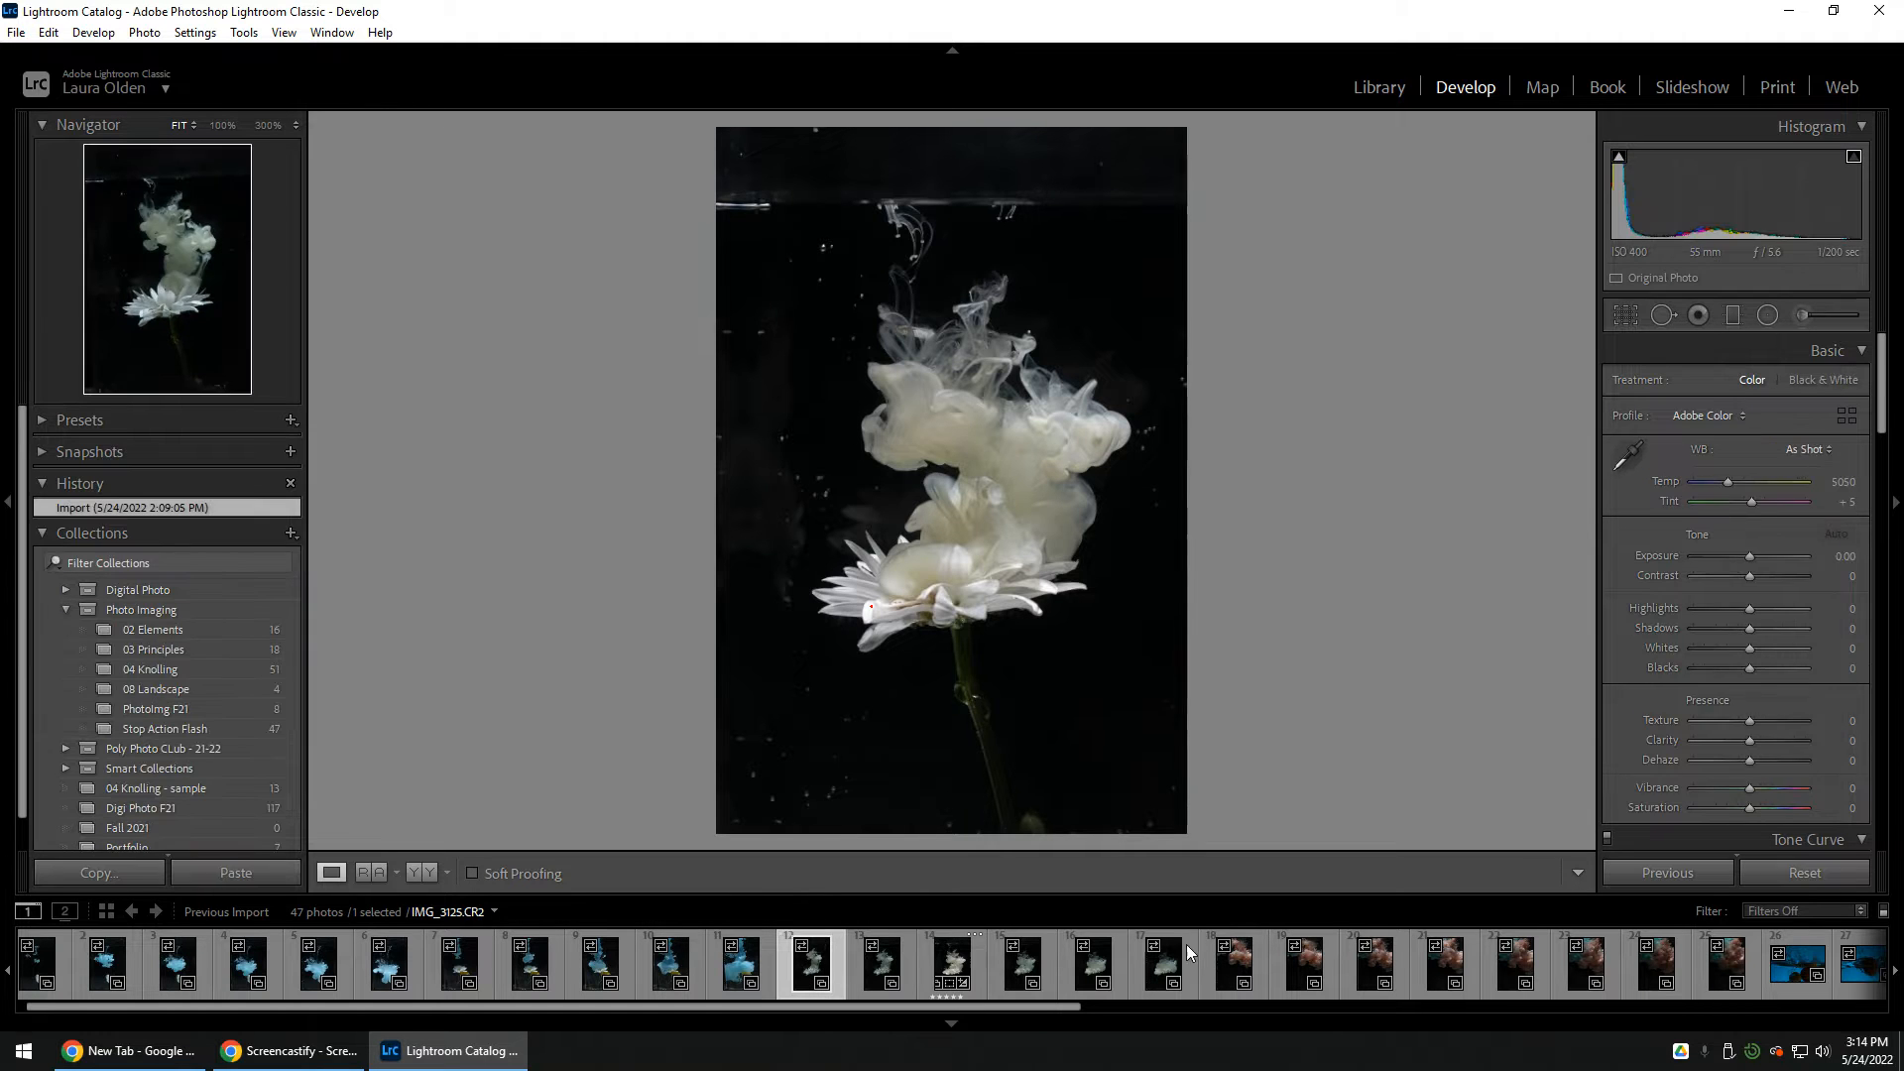
left_click(1143, 982, "shift")
left_click(970, 947)
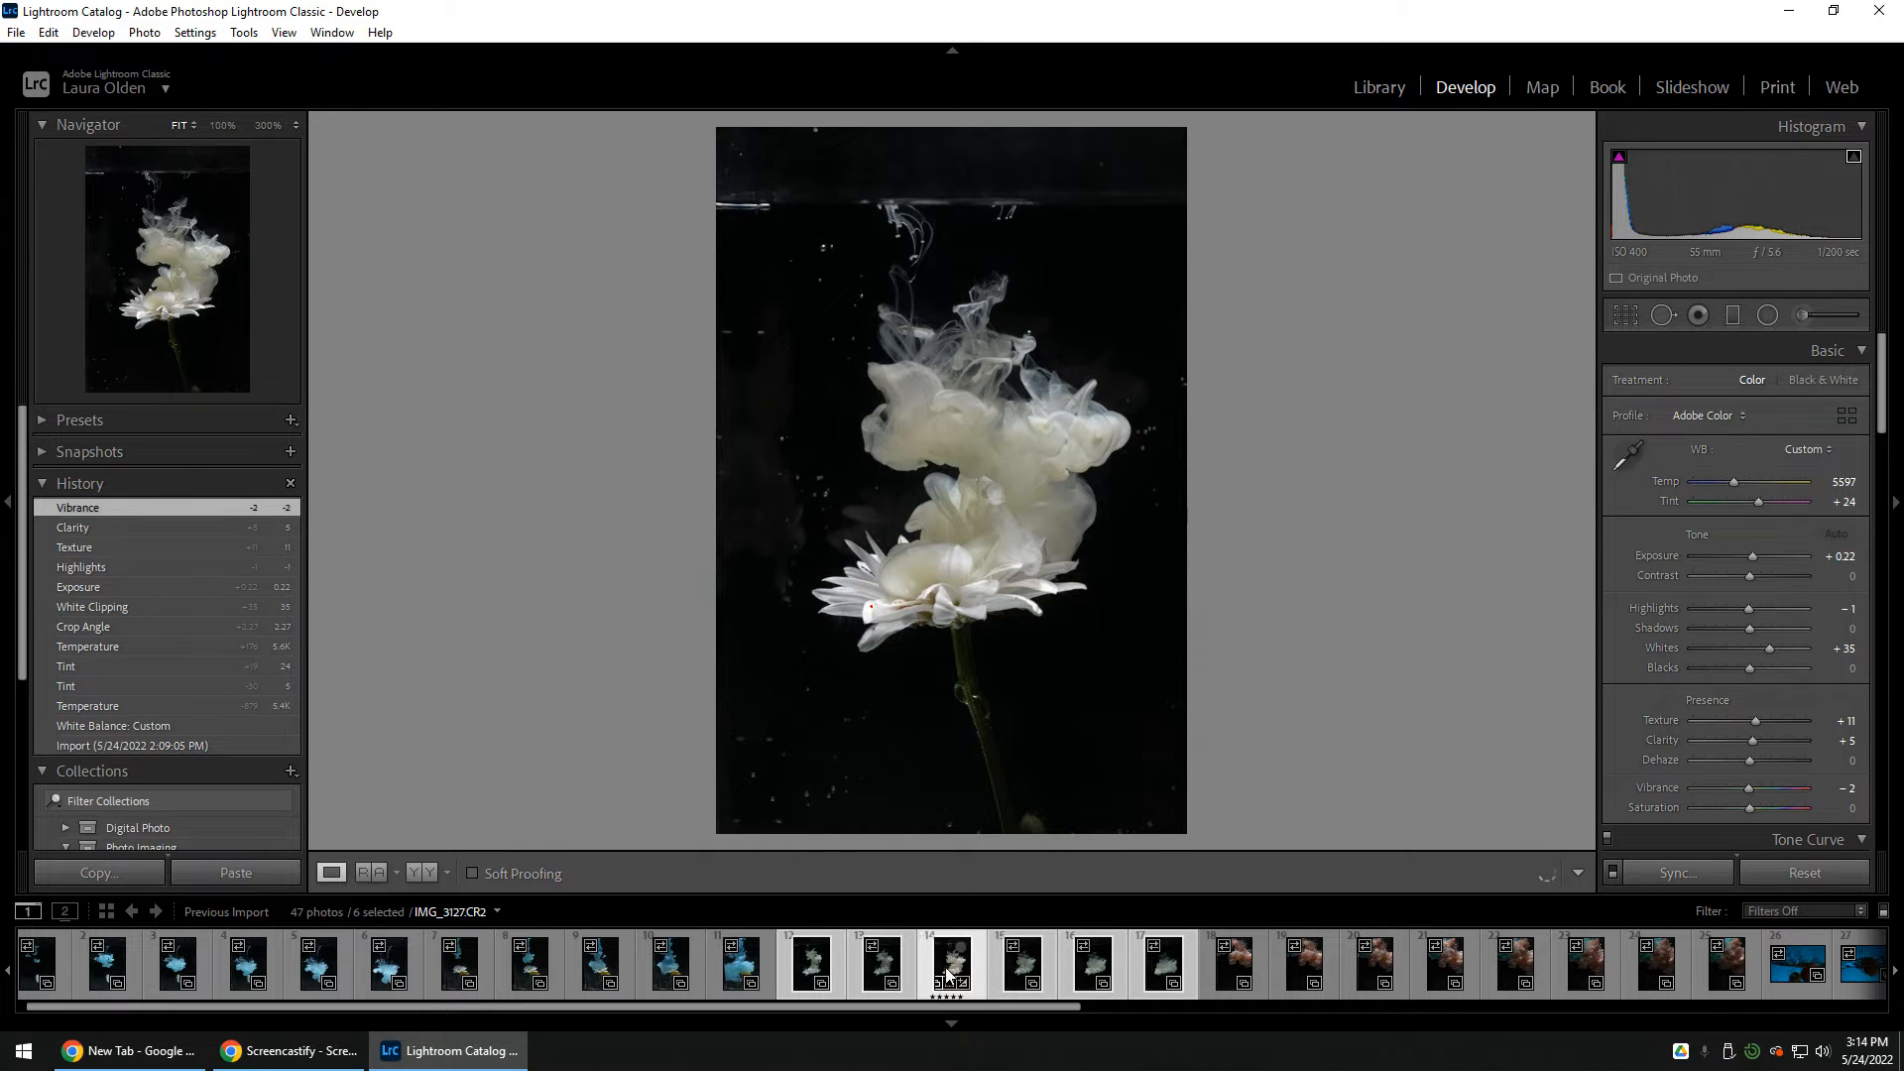
left_click(1678, 872)
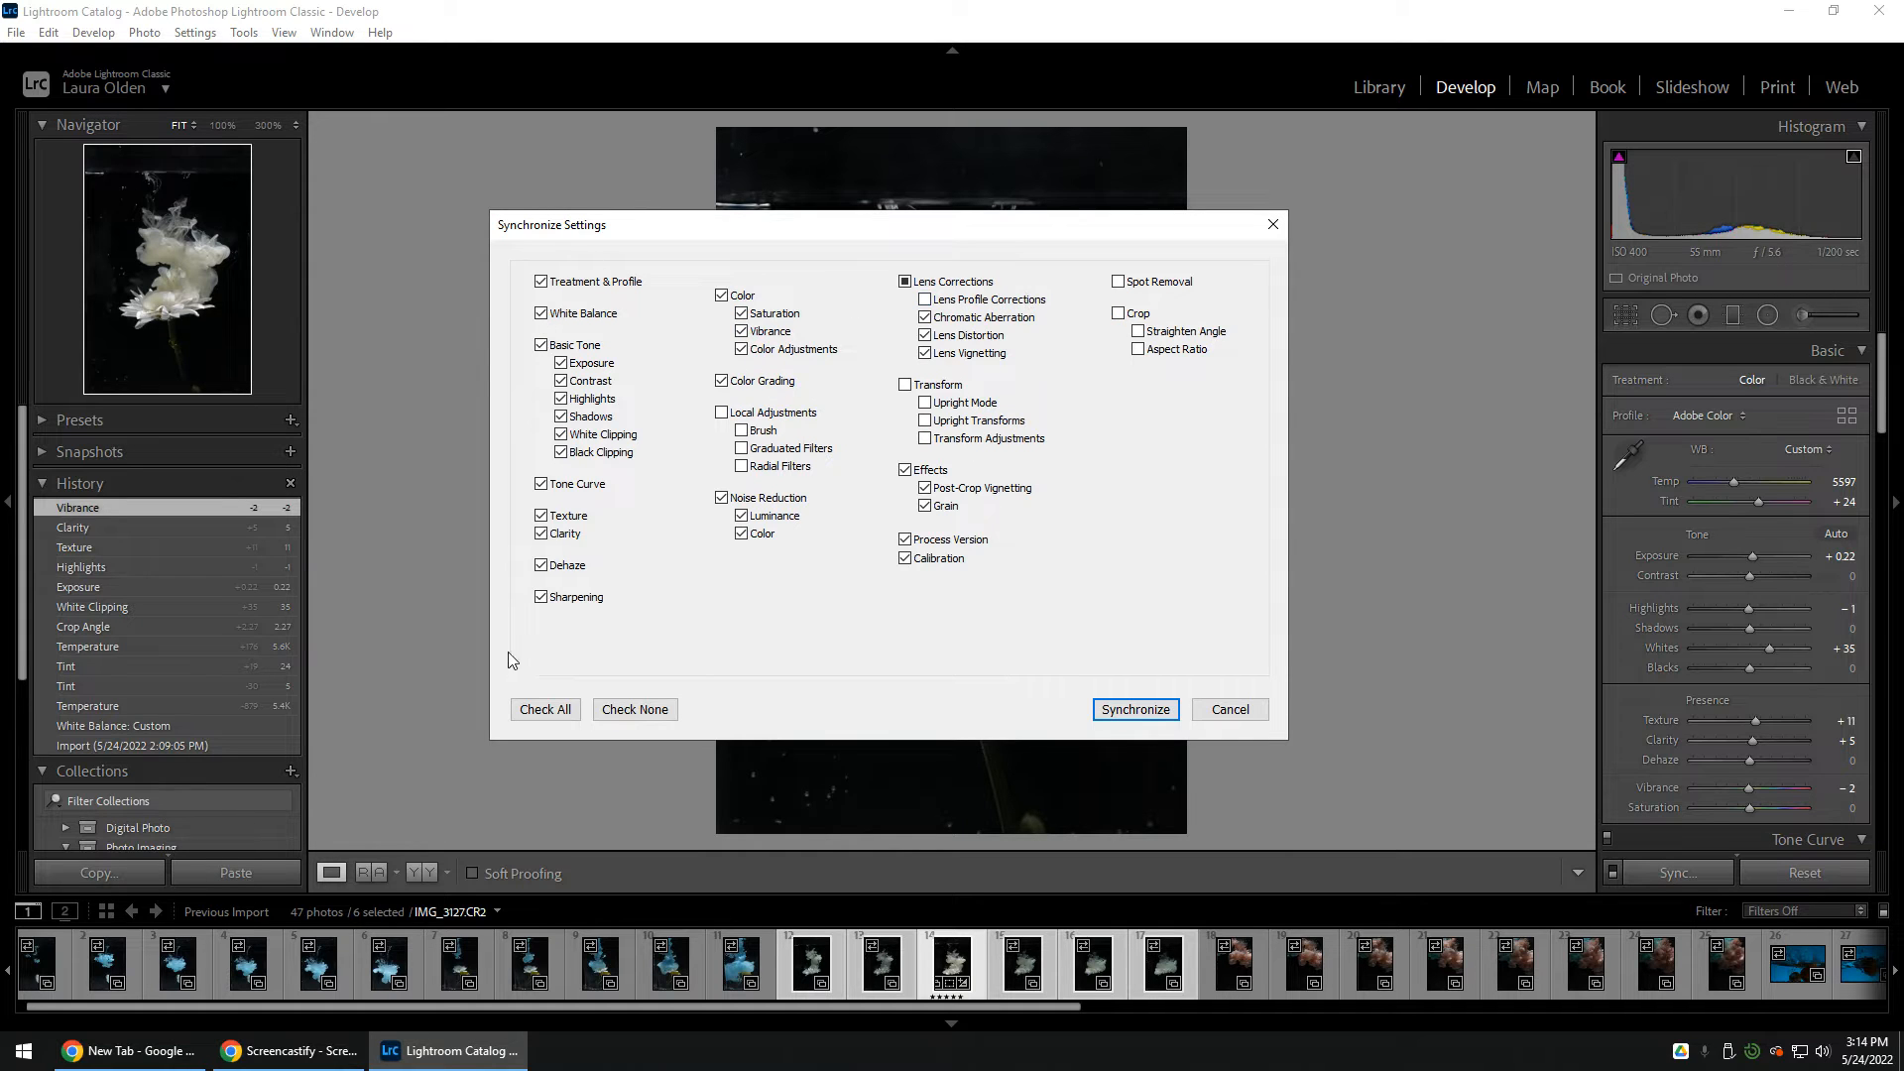
left_click(1118, 315)
left_click(1170, 710)
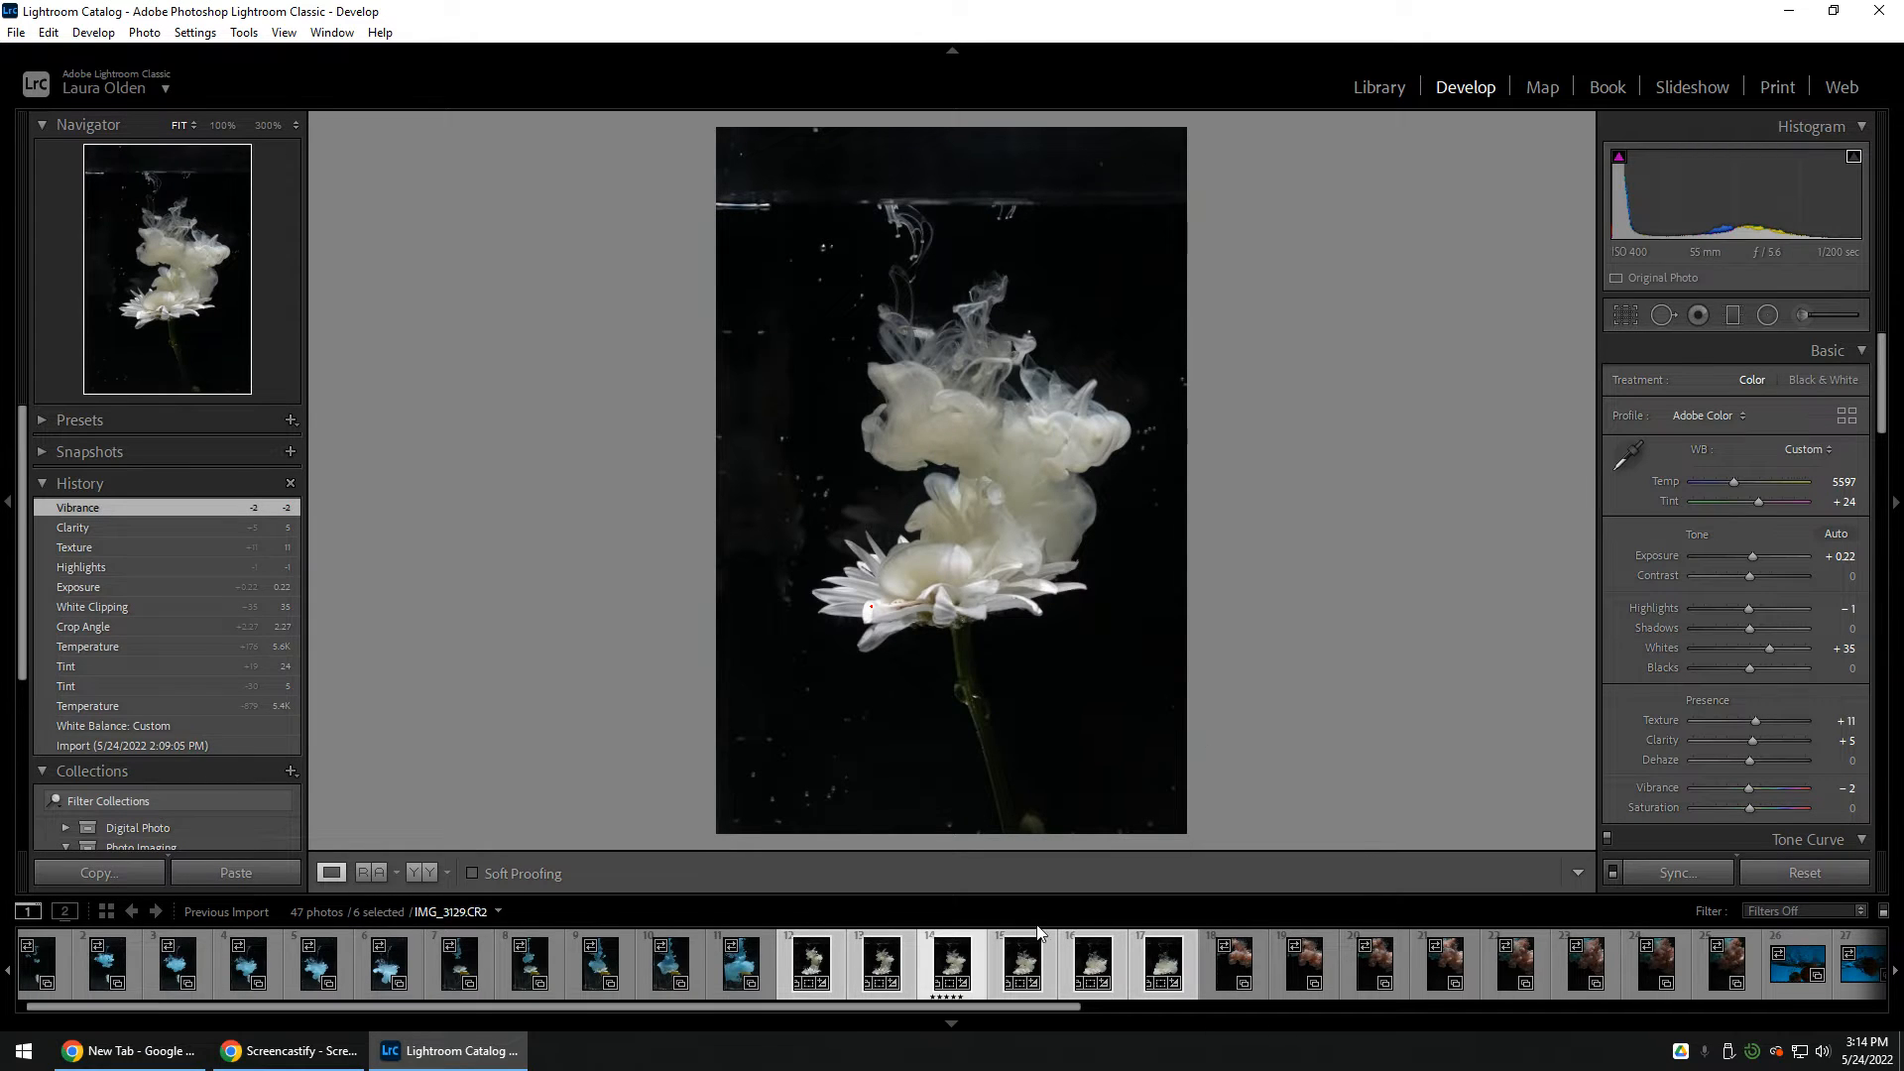
Step: Select only IMG_3127.CR2, open it for editing in Photoshop and fit the image to the window
left_click(1230, 960)
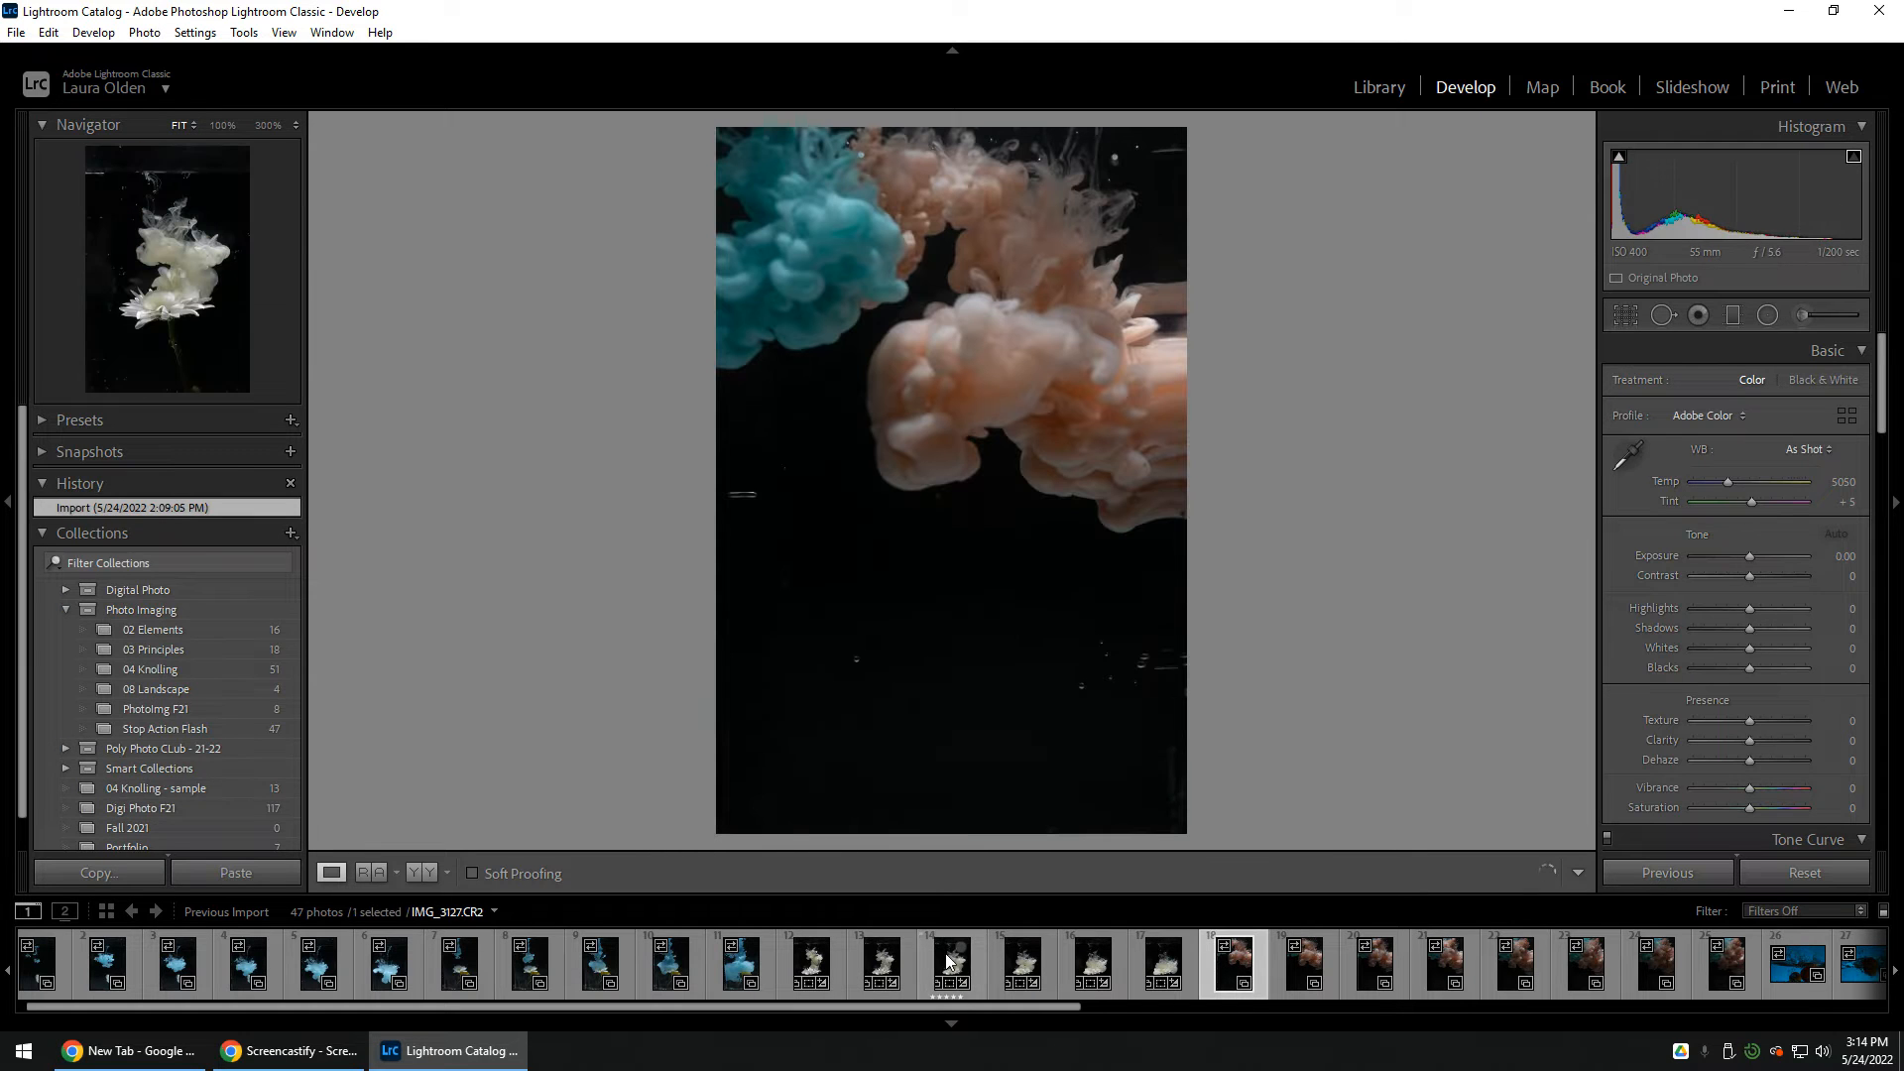
left_click(954, 977)
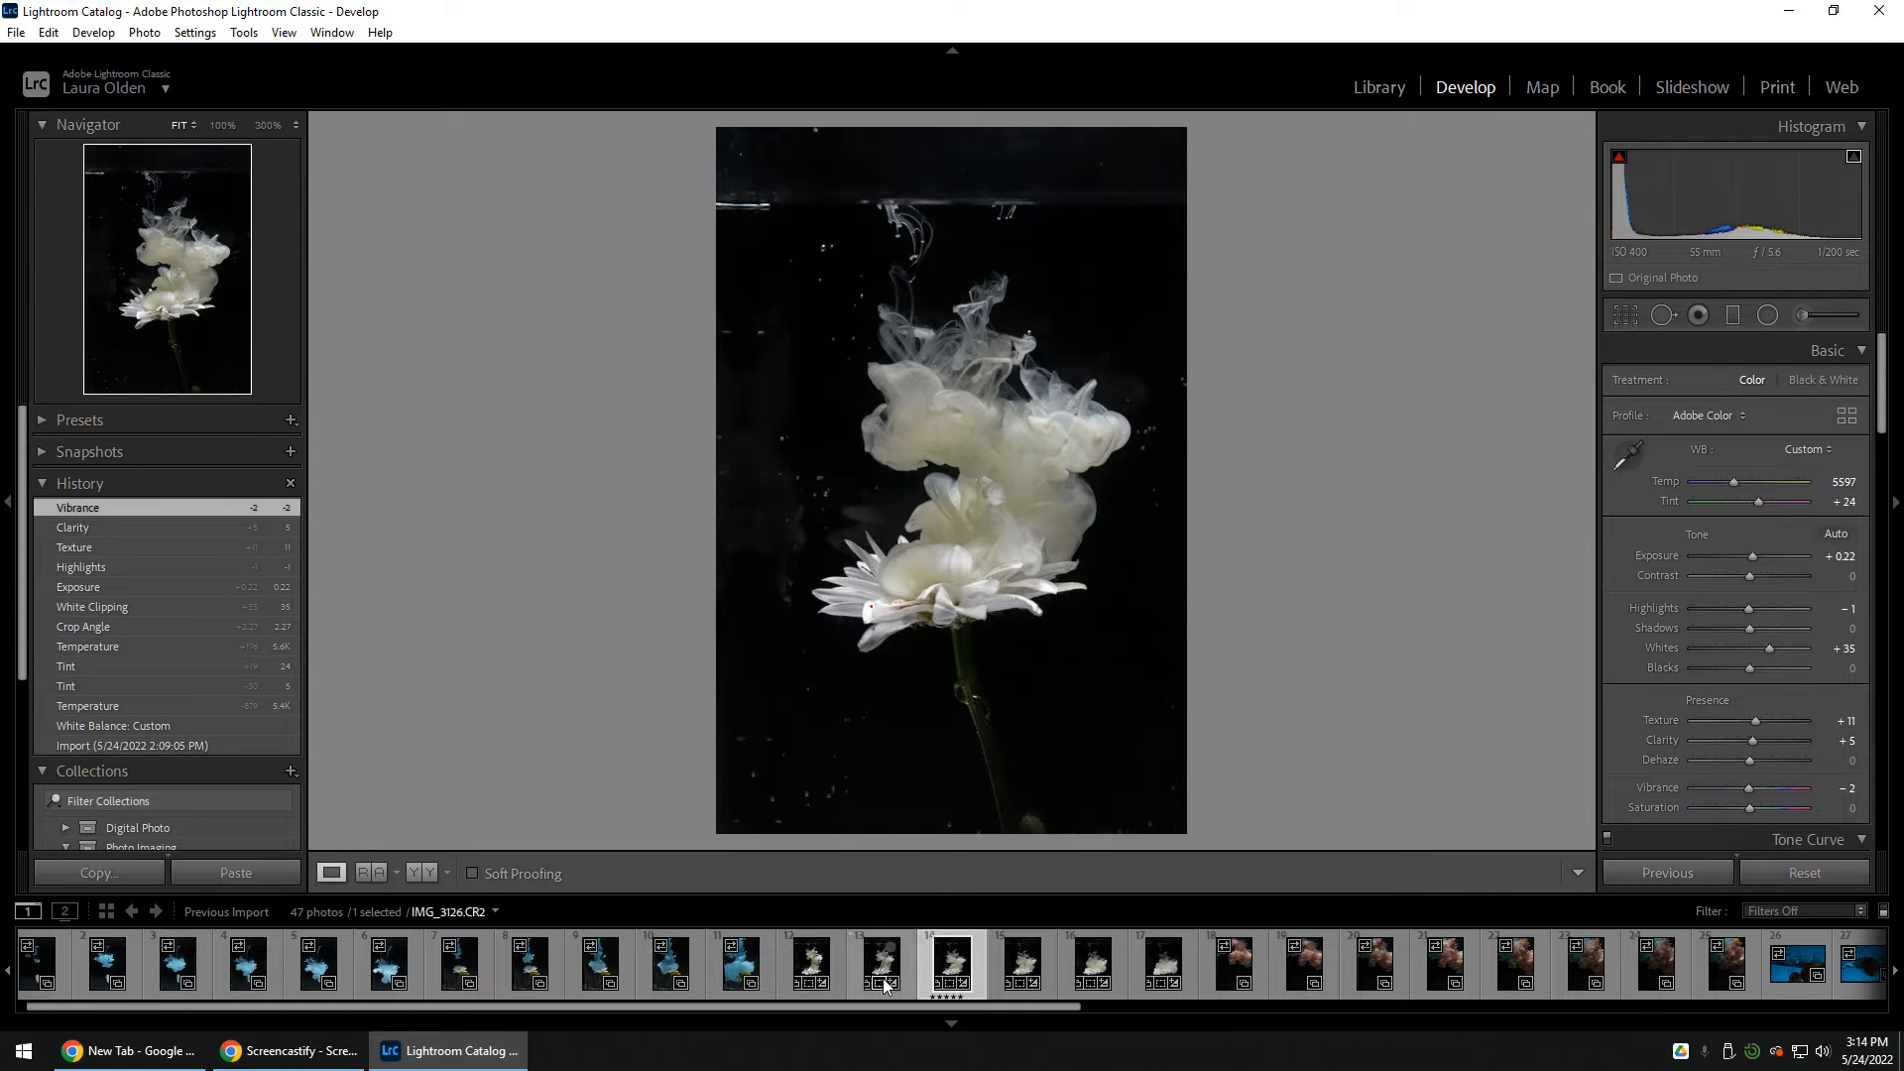
right_click(950, 962)
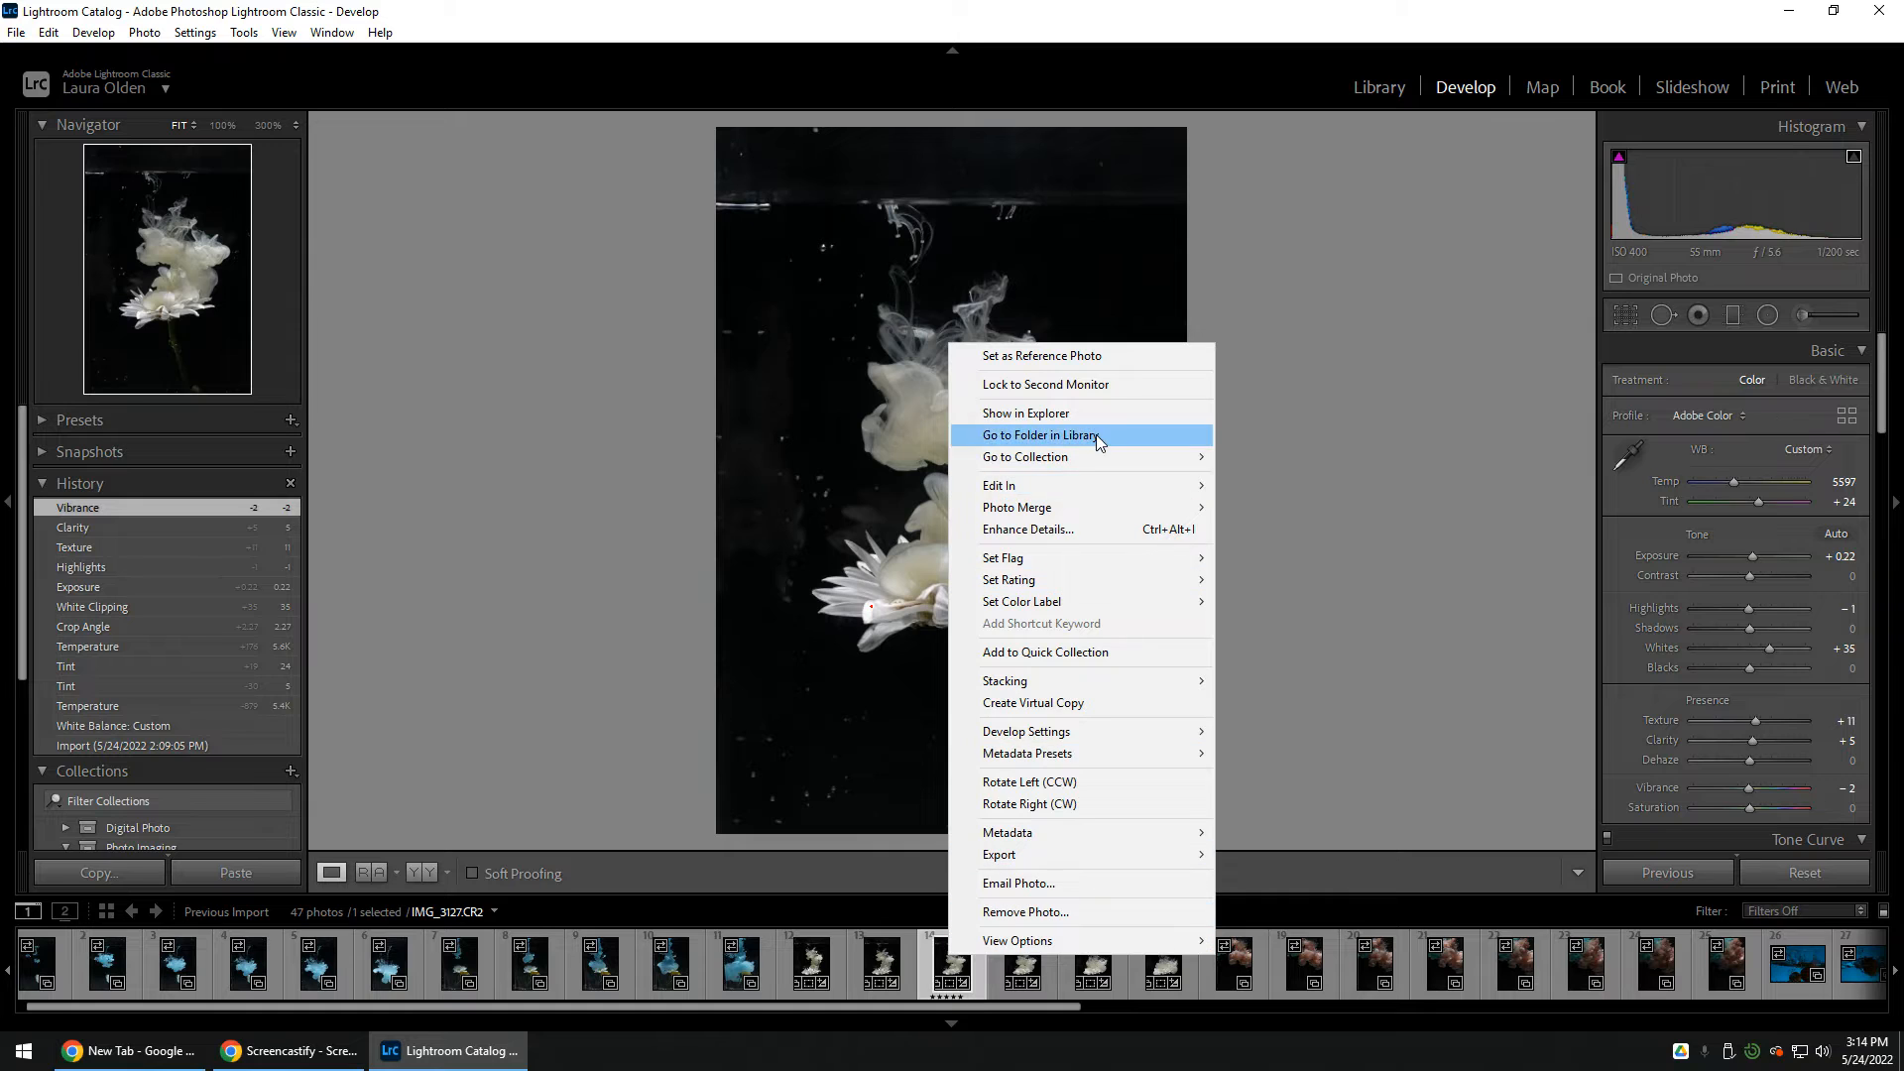
mouse_move(1099, 490)
left_click(1269, 486)
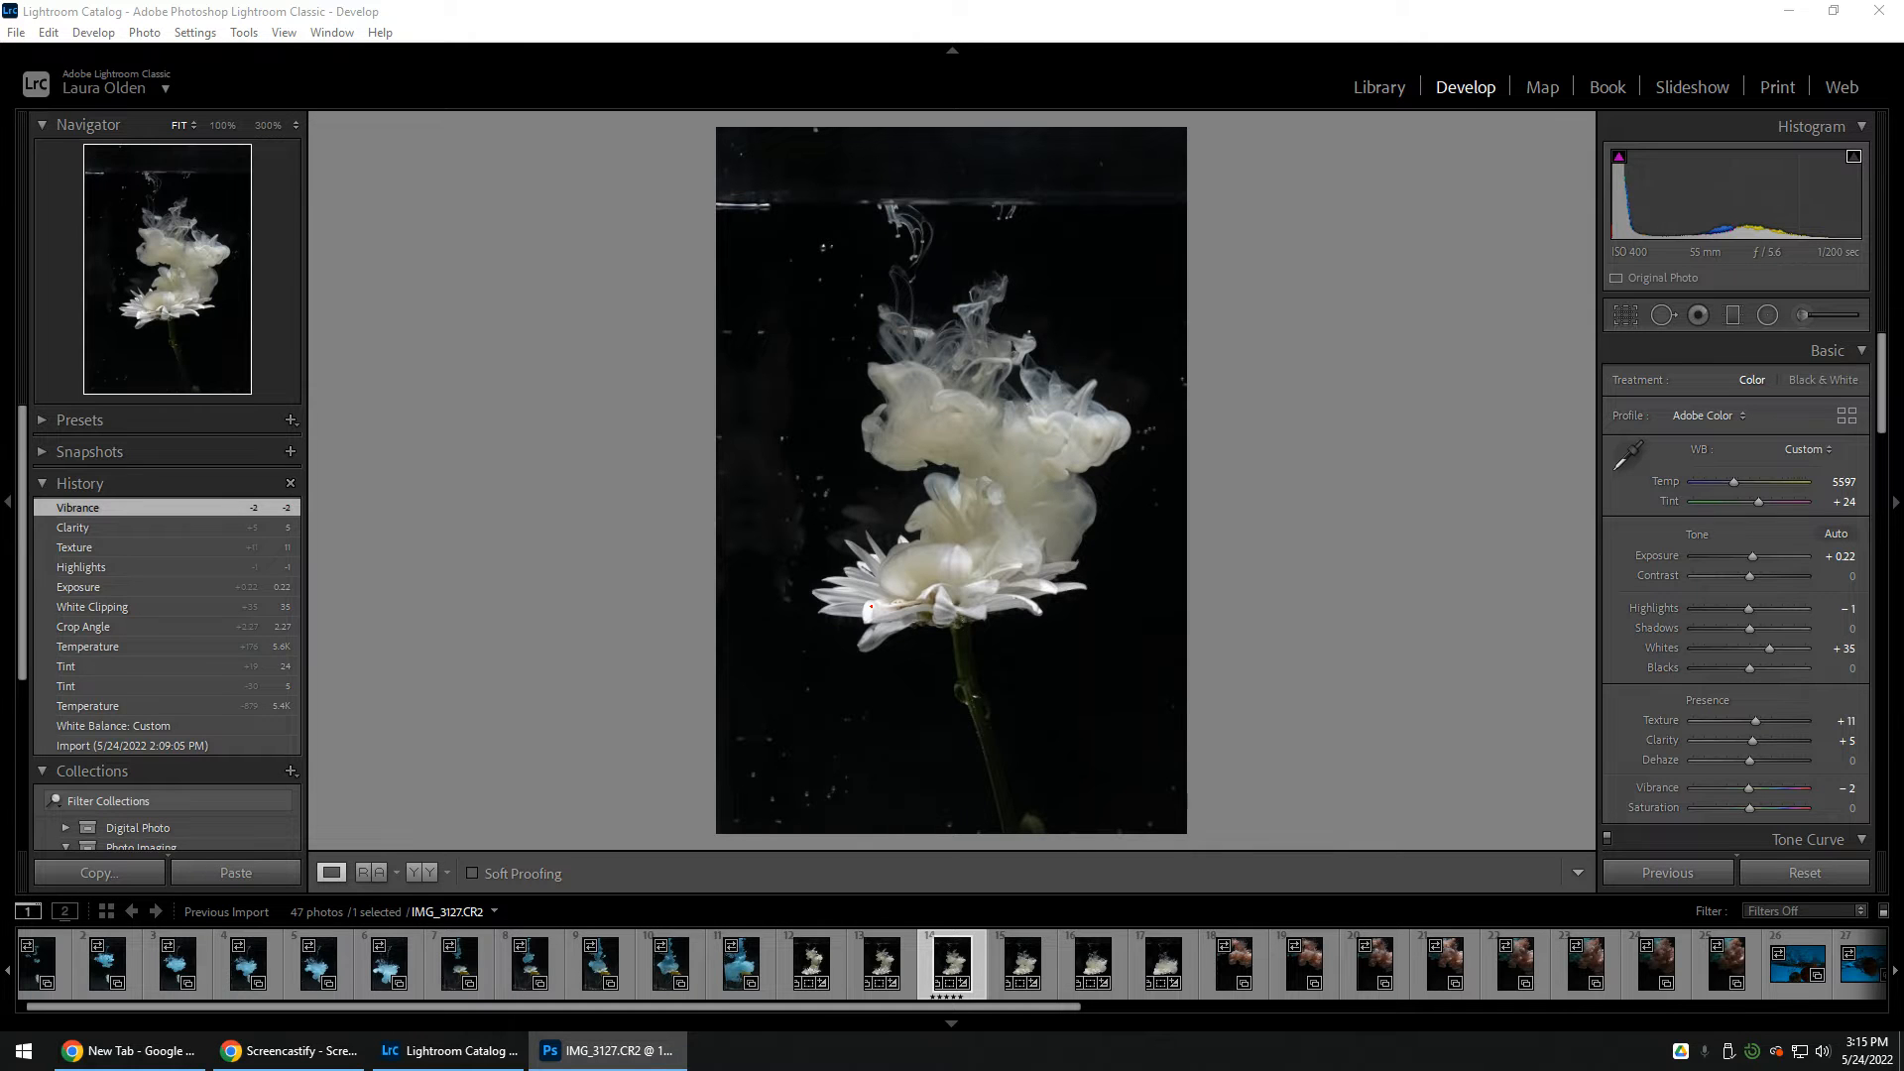
left_click_drag(0, 158, 1177, 4)
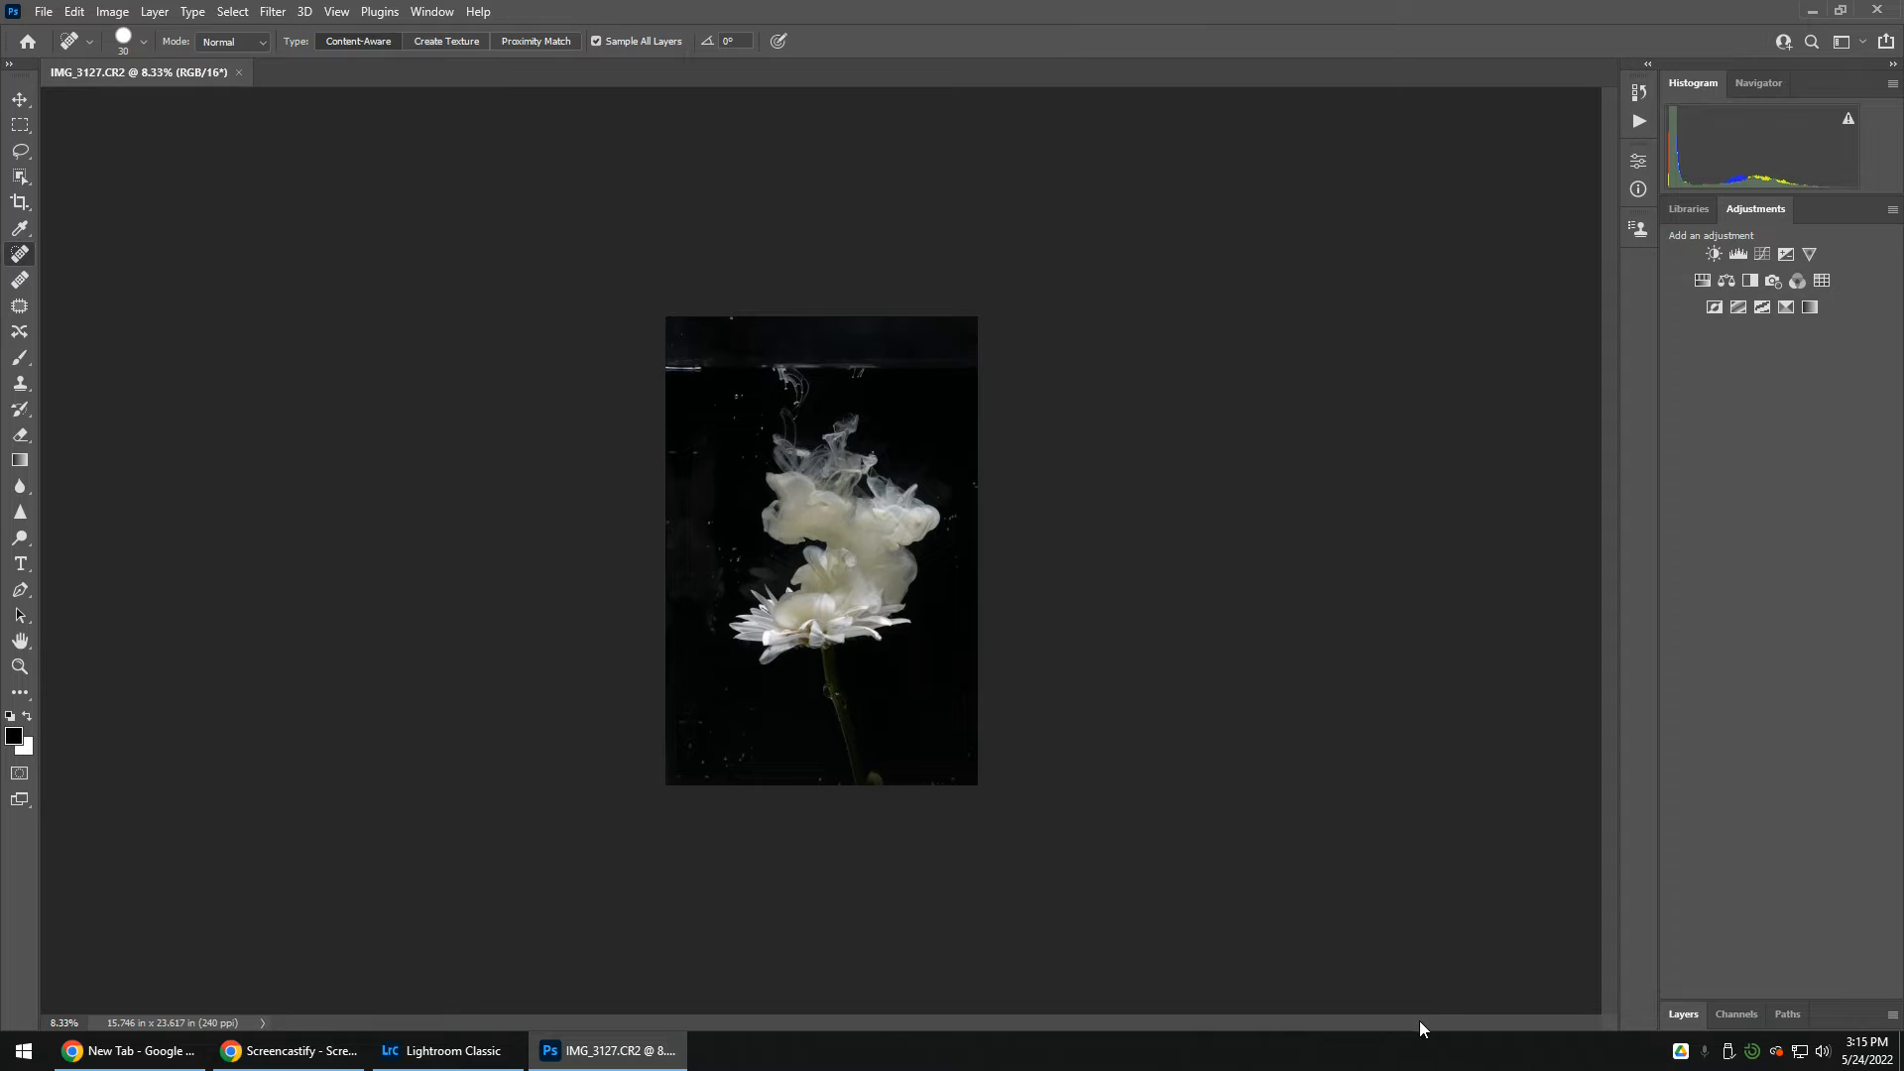
key("ctrl+0")
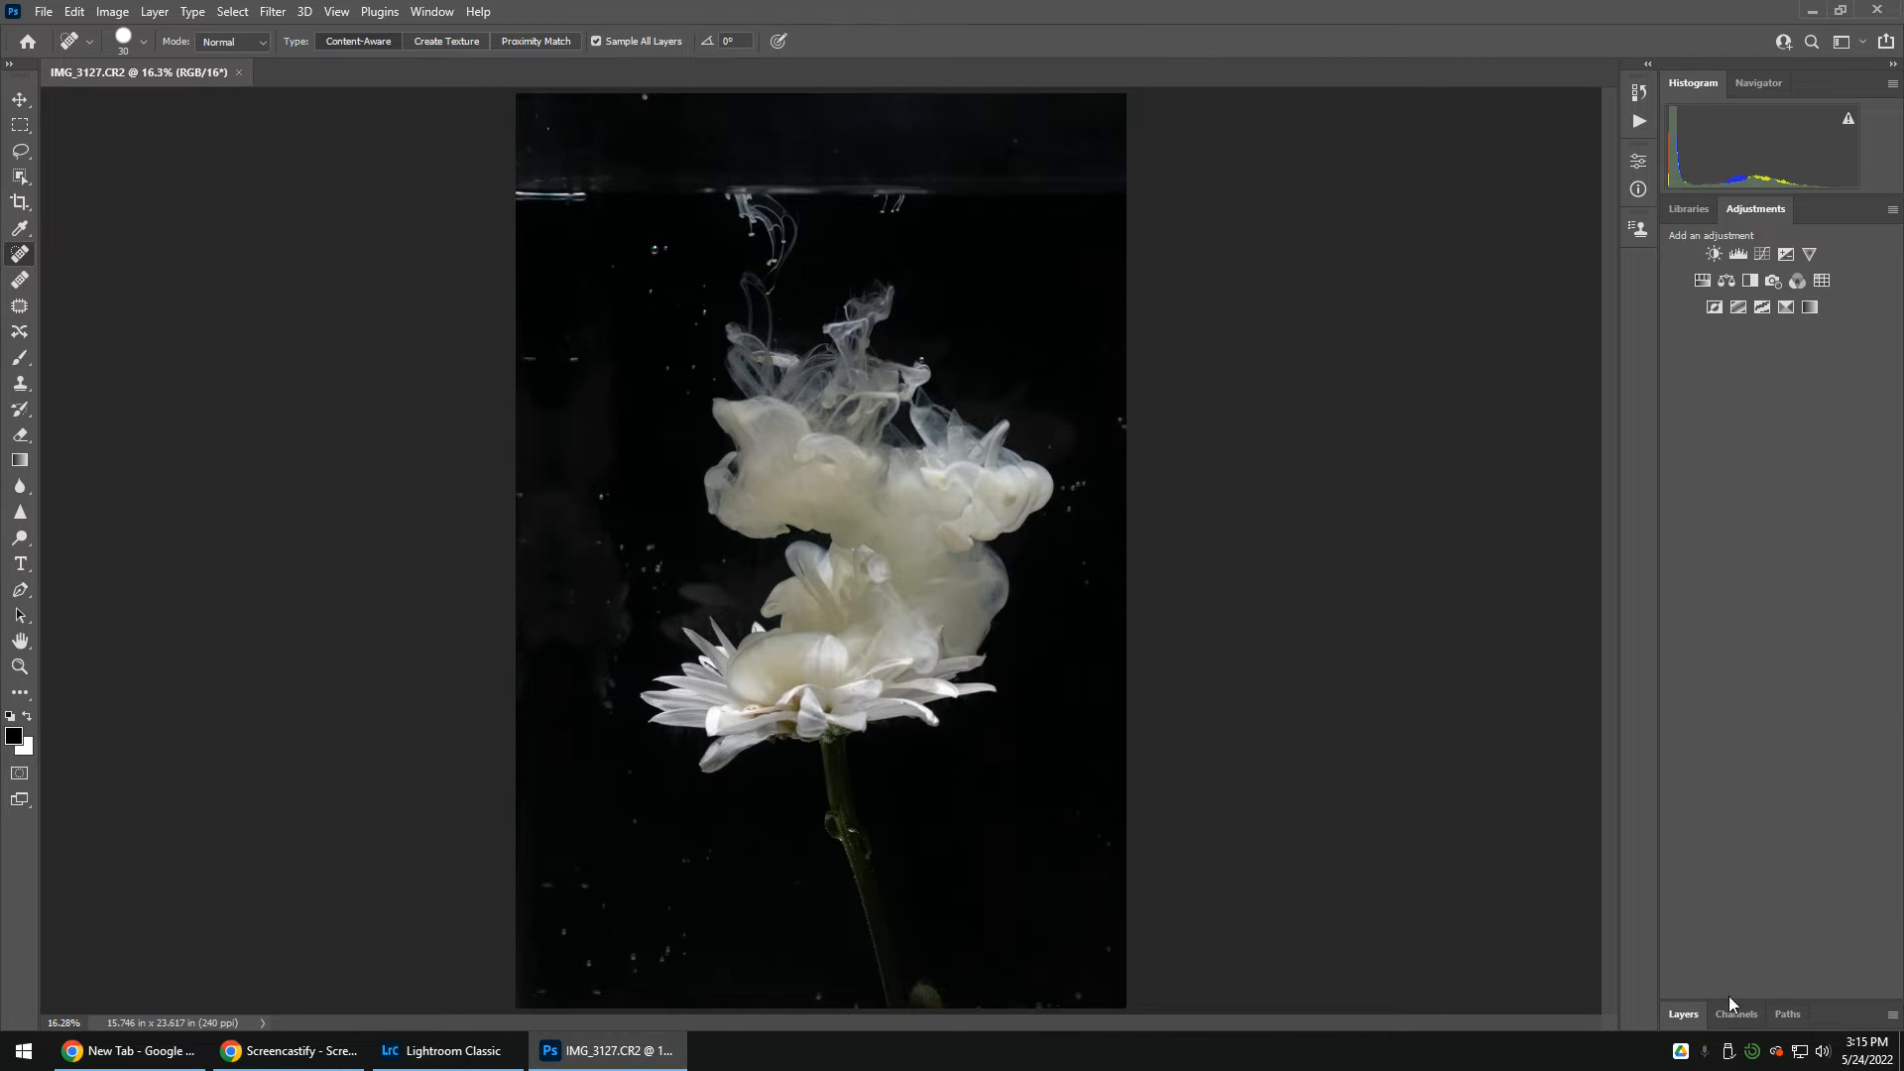
Step: Add a new empty layer above the Background and name it Retouch
left_click(1684, 1018)
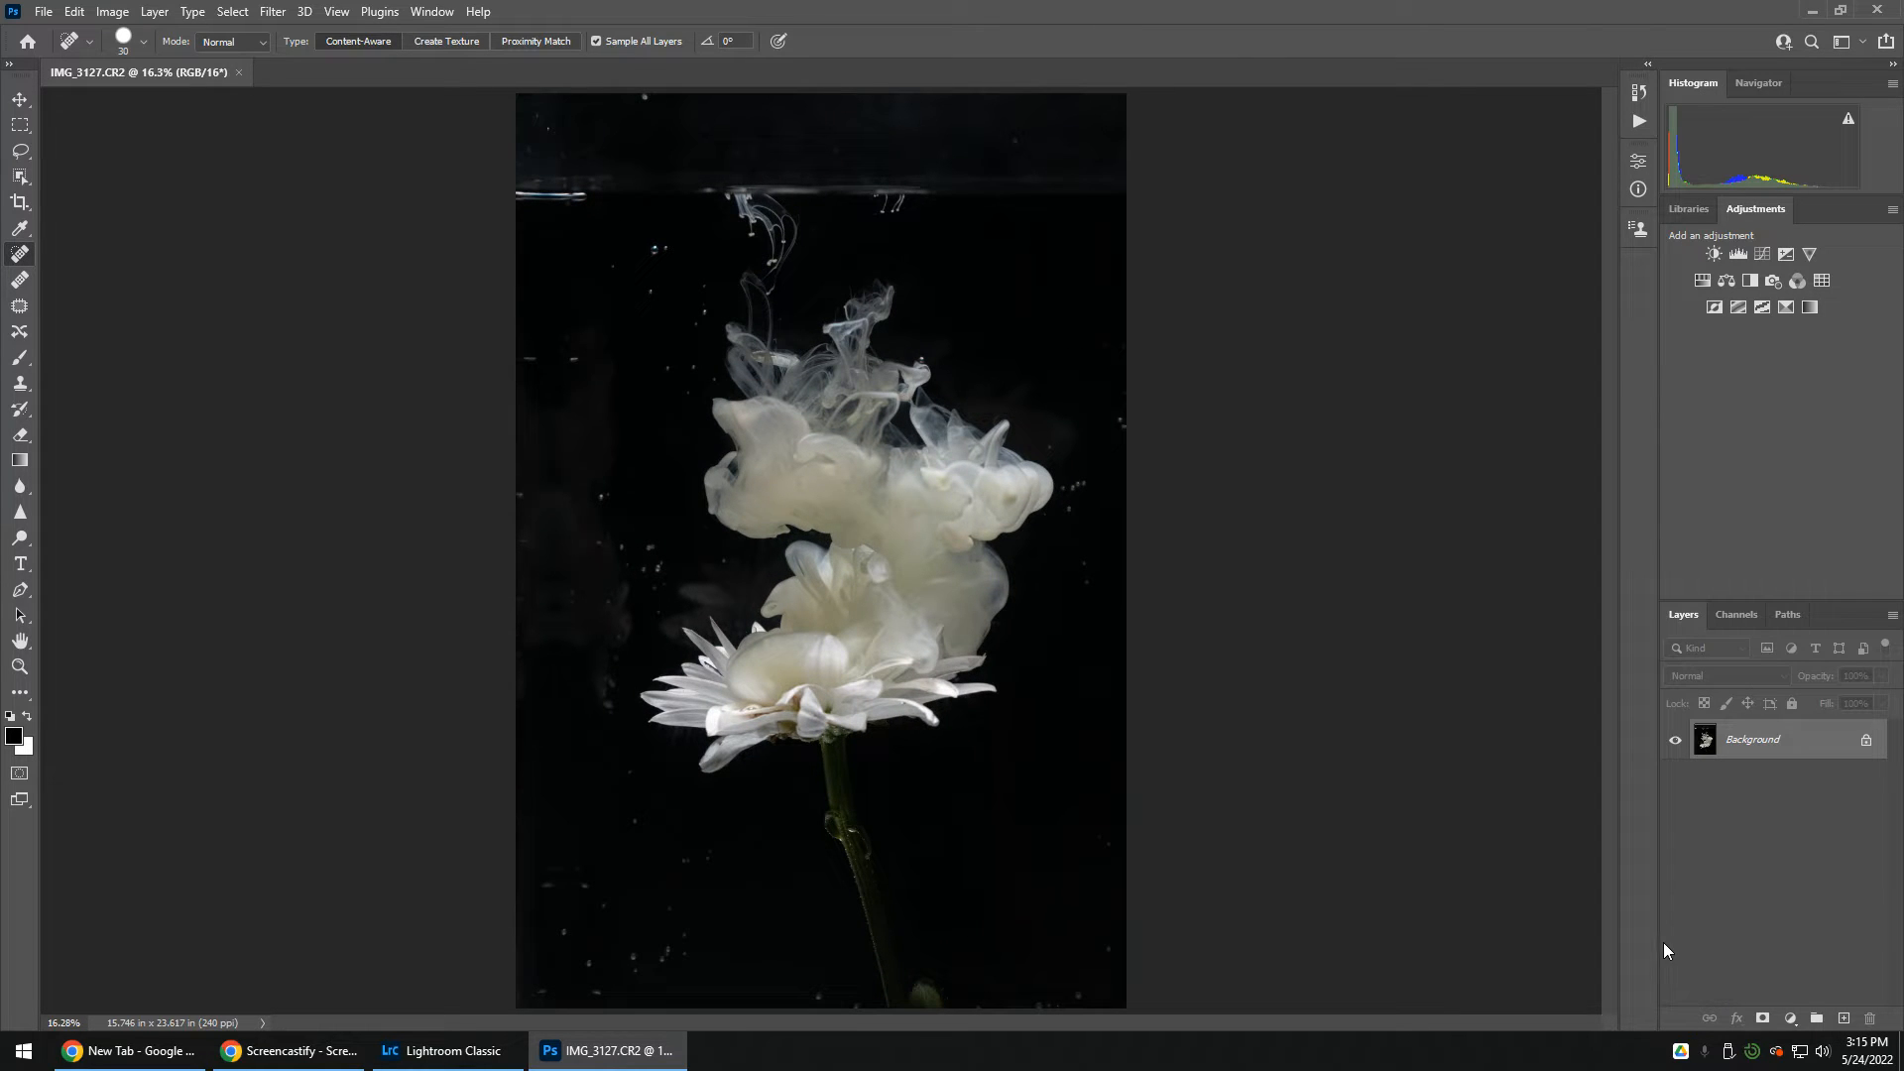
left_click(1844, 1019)
double_click(1746, 740)
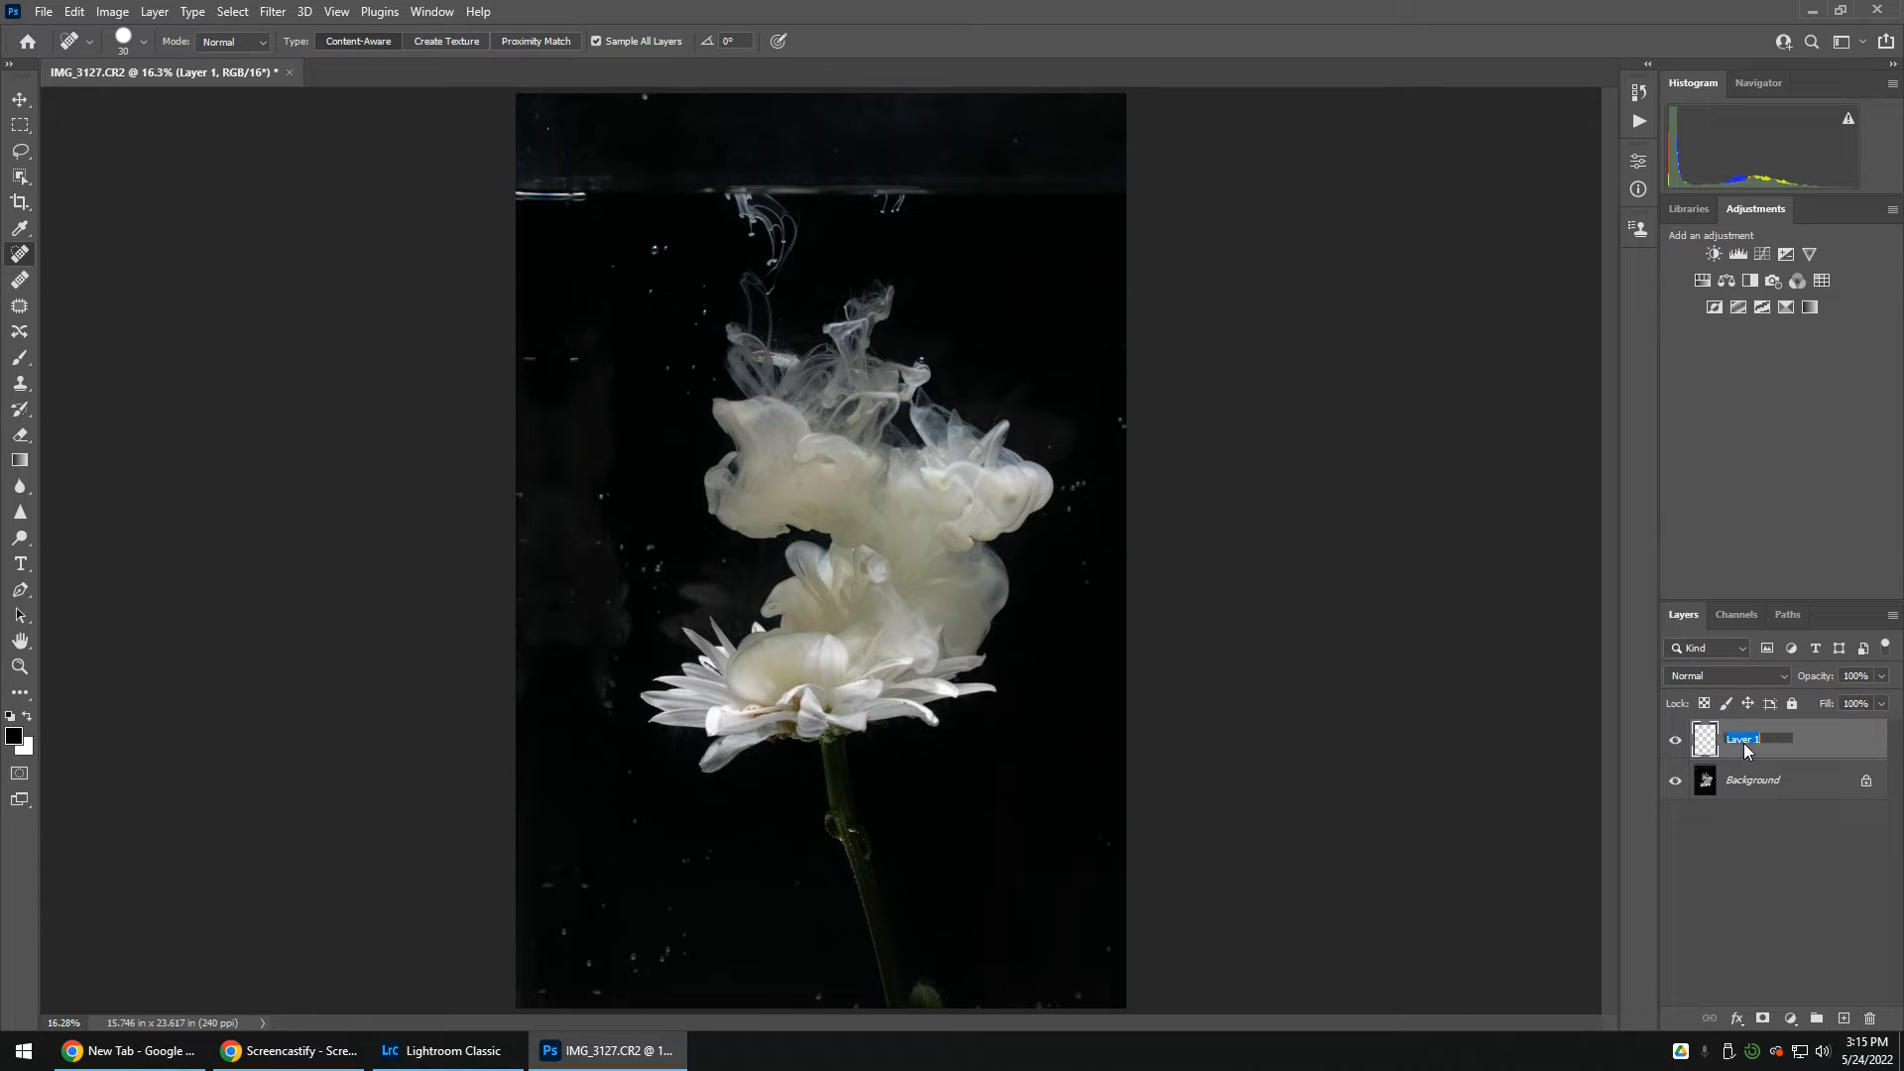
type("R")
key("Return")
Step: Remove the specks around the flower and the bright streak at the waterline's left end with the Spot Healing Brush at size 90
key("bracketright")
key("bracketright")
left_click_drag(1089, 479, 1069, 482)
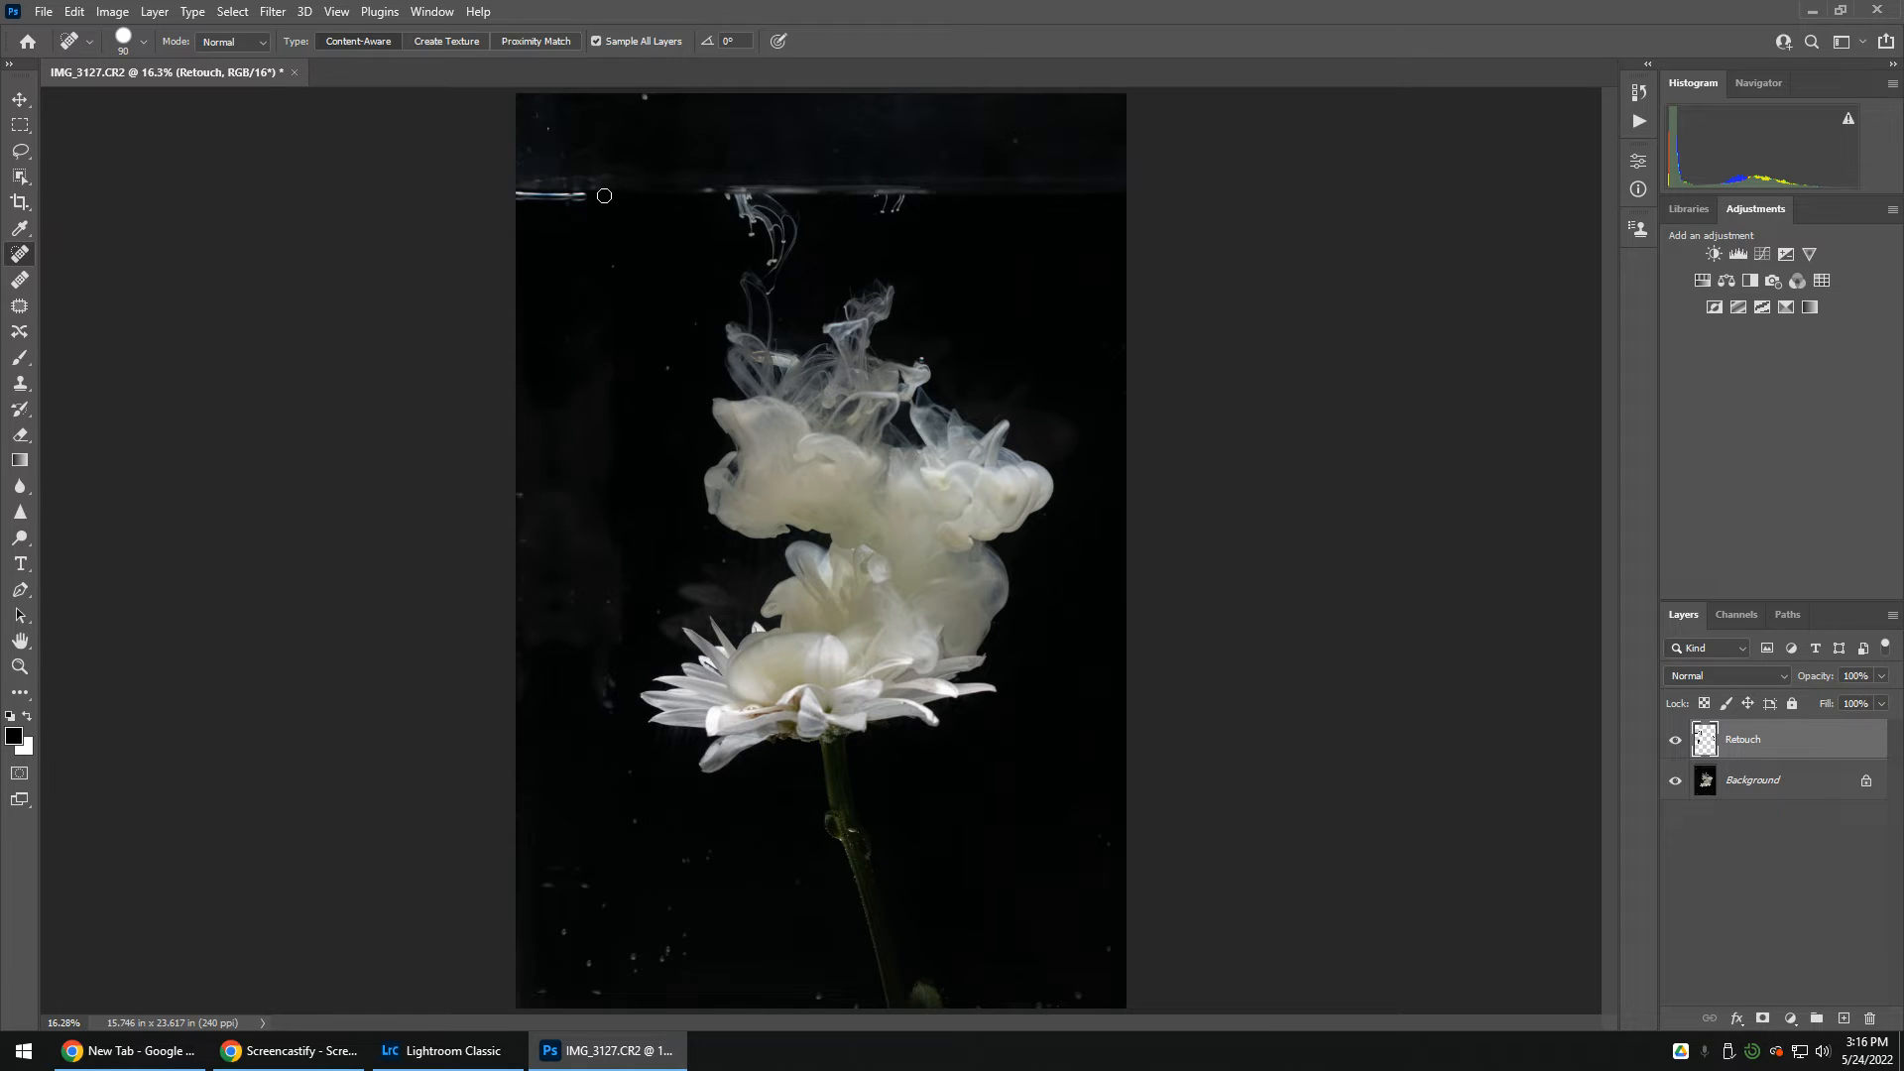
mouse_move(604, 196)
left_mouse_down()
mouse_move(448, 190)
mouse_move(588, 182)
mouse_move(524, 183)
mouse_move(393, 206)
left_mouse_up()
Step: Patch the blemished areas of the left background and the left end of the waterline with clean black using the Patch tool
left_click(20, 306)
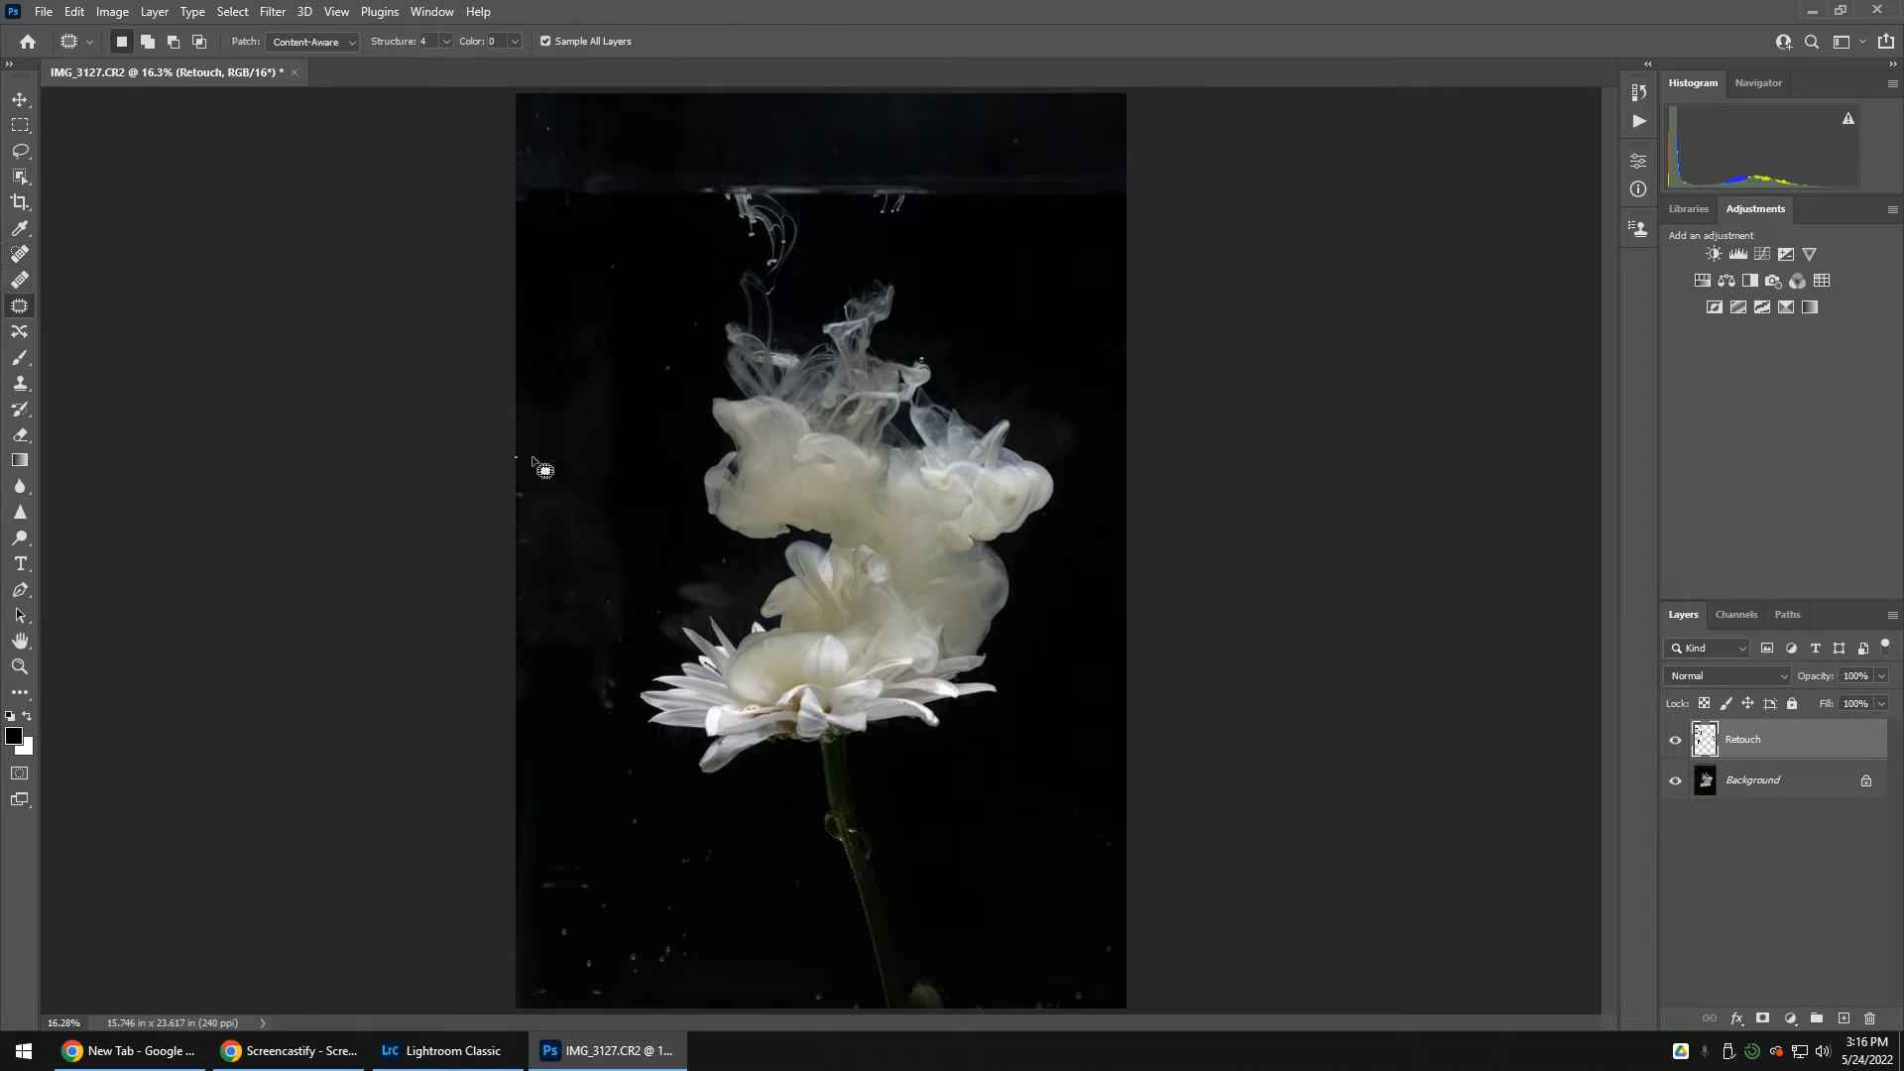
mouse_move(533, 459)
left_mouse_down()
mouse_move(559, 550)
mouse_move(478, 633)
left_mouse_up()
left_click_drag(535, 560, 544, 353)
mouse_move(636, 297)
left_mouse_down()
mouse_move(700, 330)
mouse_move(693, 372)
mouse_move(650, 390)
mouse_move(609, 293)
left_mouse_up()
mouse_move(615, 401)
left_mouse_down()
mouse_move(588, 436)
mouse_move(593, 395)
left_mouse_up()
mouse_move(567, 246)
left_mouse_down()
mouse_move(607, 235)
mouse_move(607, 354)
mouse_move(567, 248)
left_mouse_up()
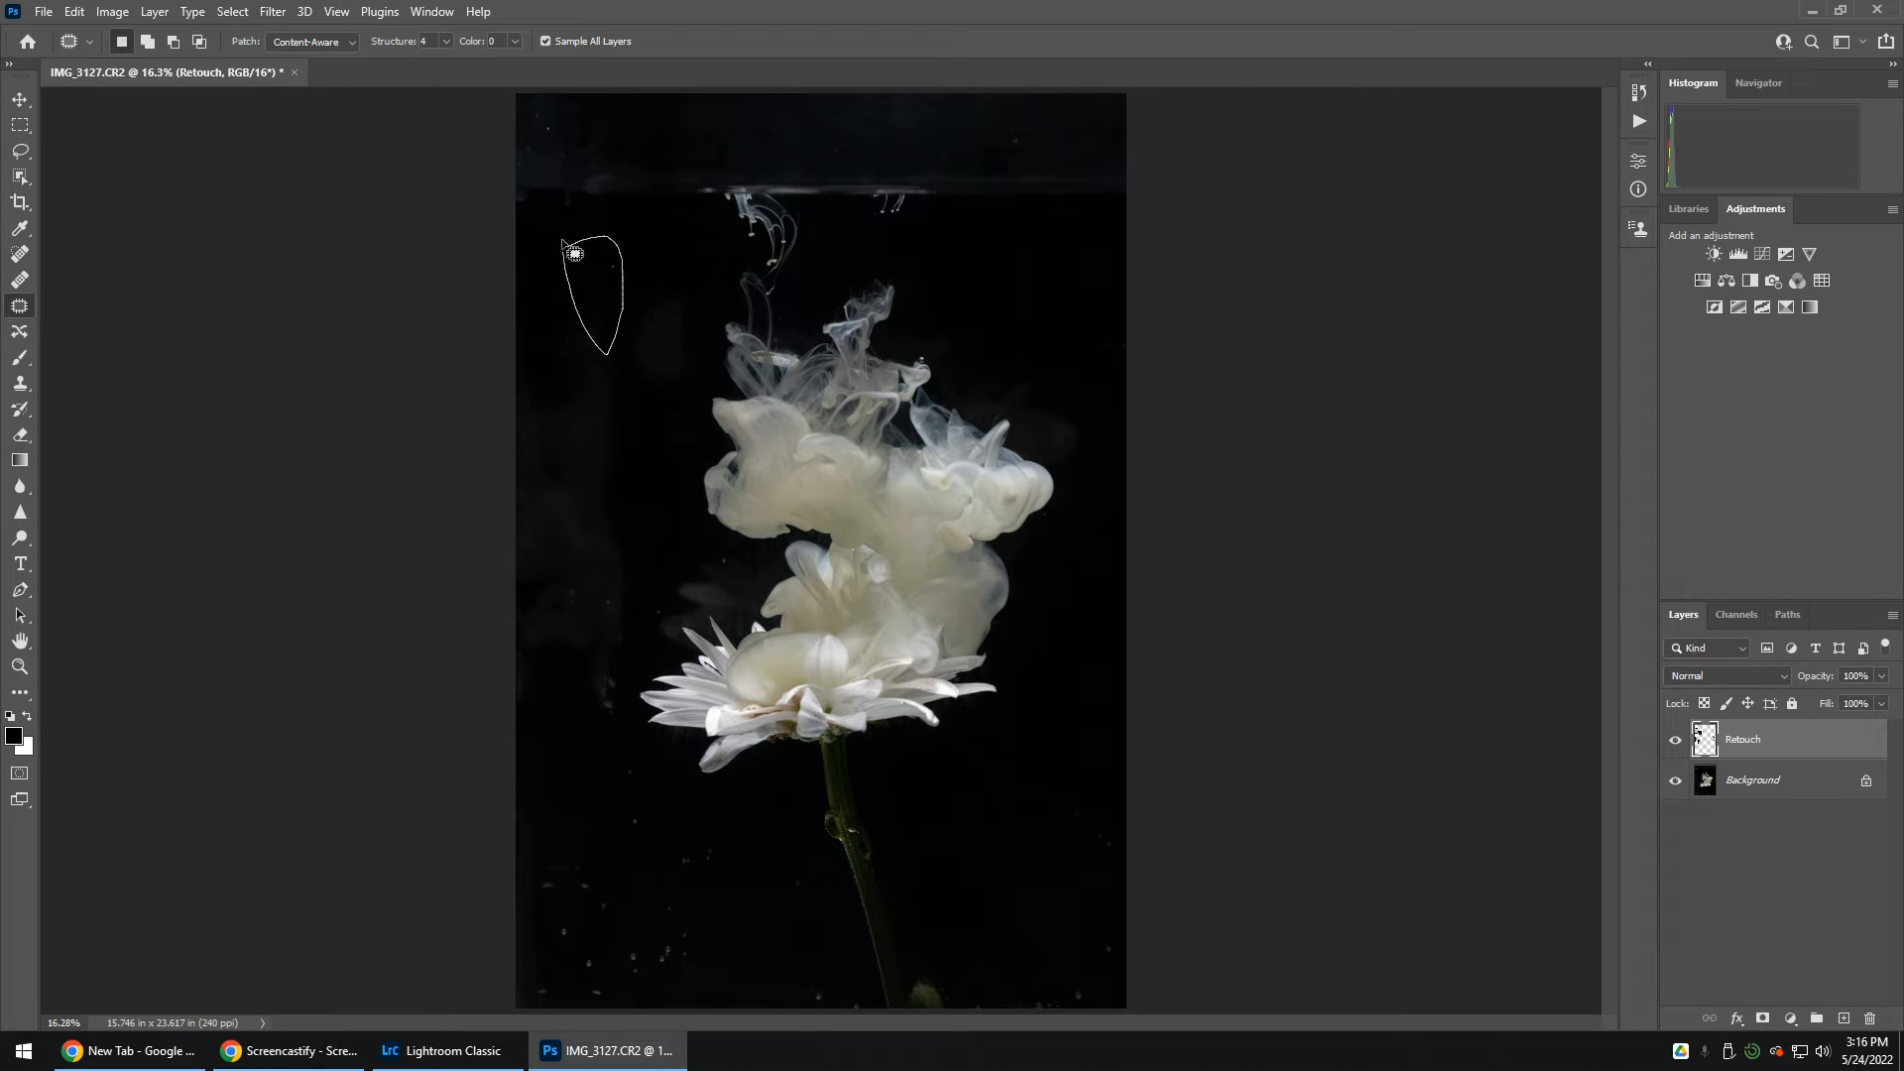
mouse_move(512, 171)
left_mouse_down()
mouse_move(672, 162)
mouse_move(686, 196)
mouse_move(565, 246)
mouse_move(469, 232)
mouse_move(594, 255)
mouse_move(601, 307)
left_mouse_up()
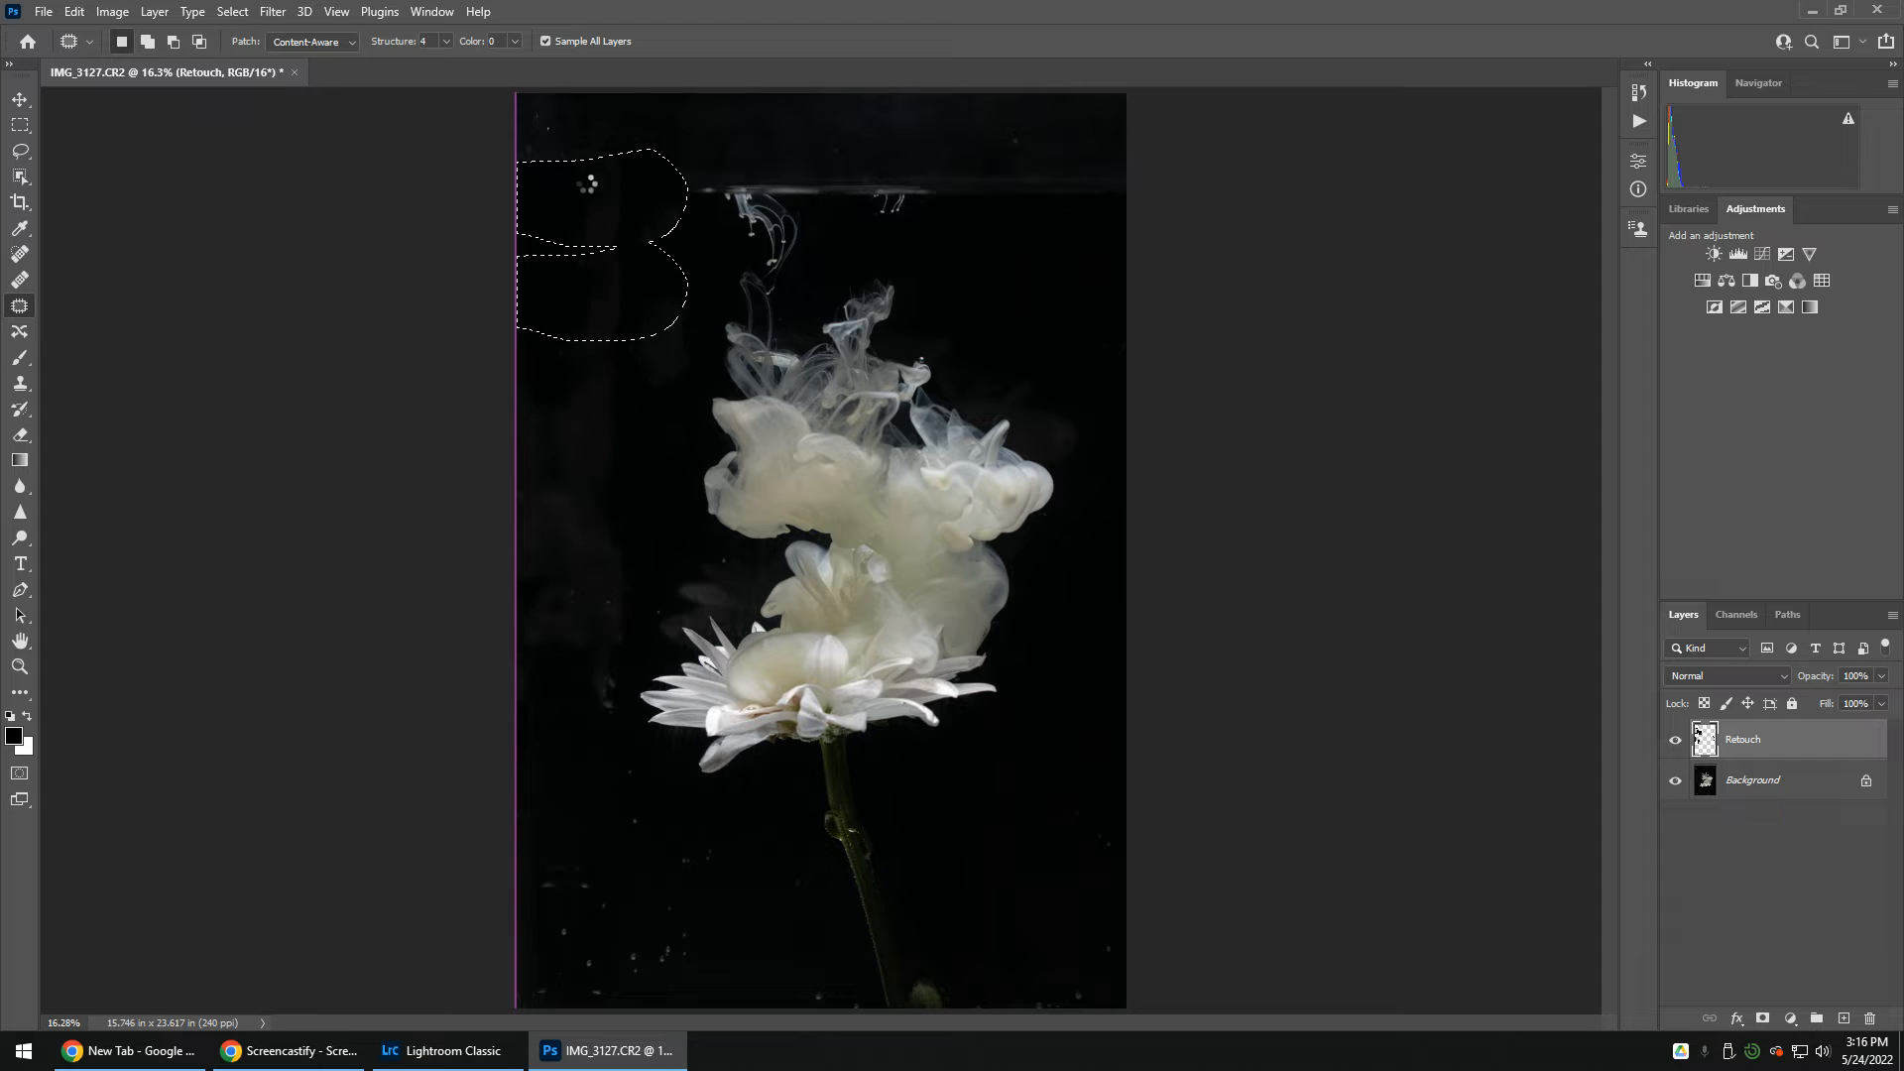
Step: Patch the right end of the waterline and the upper-left corner of the photo with clean black from just below
key("ctrl+d")
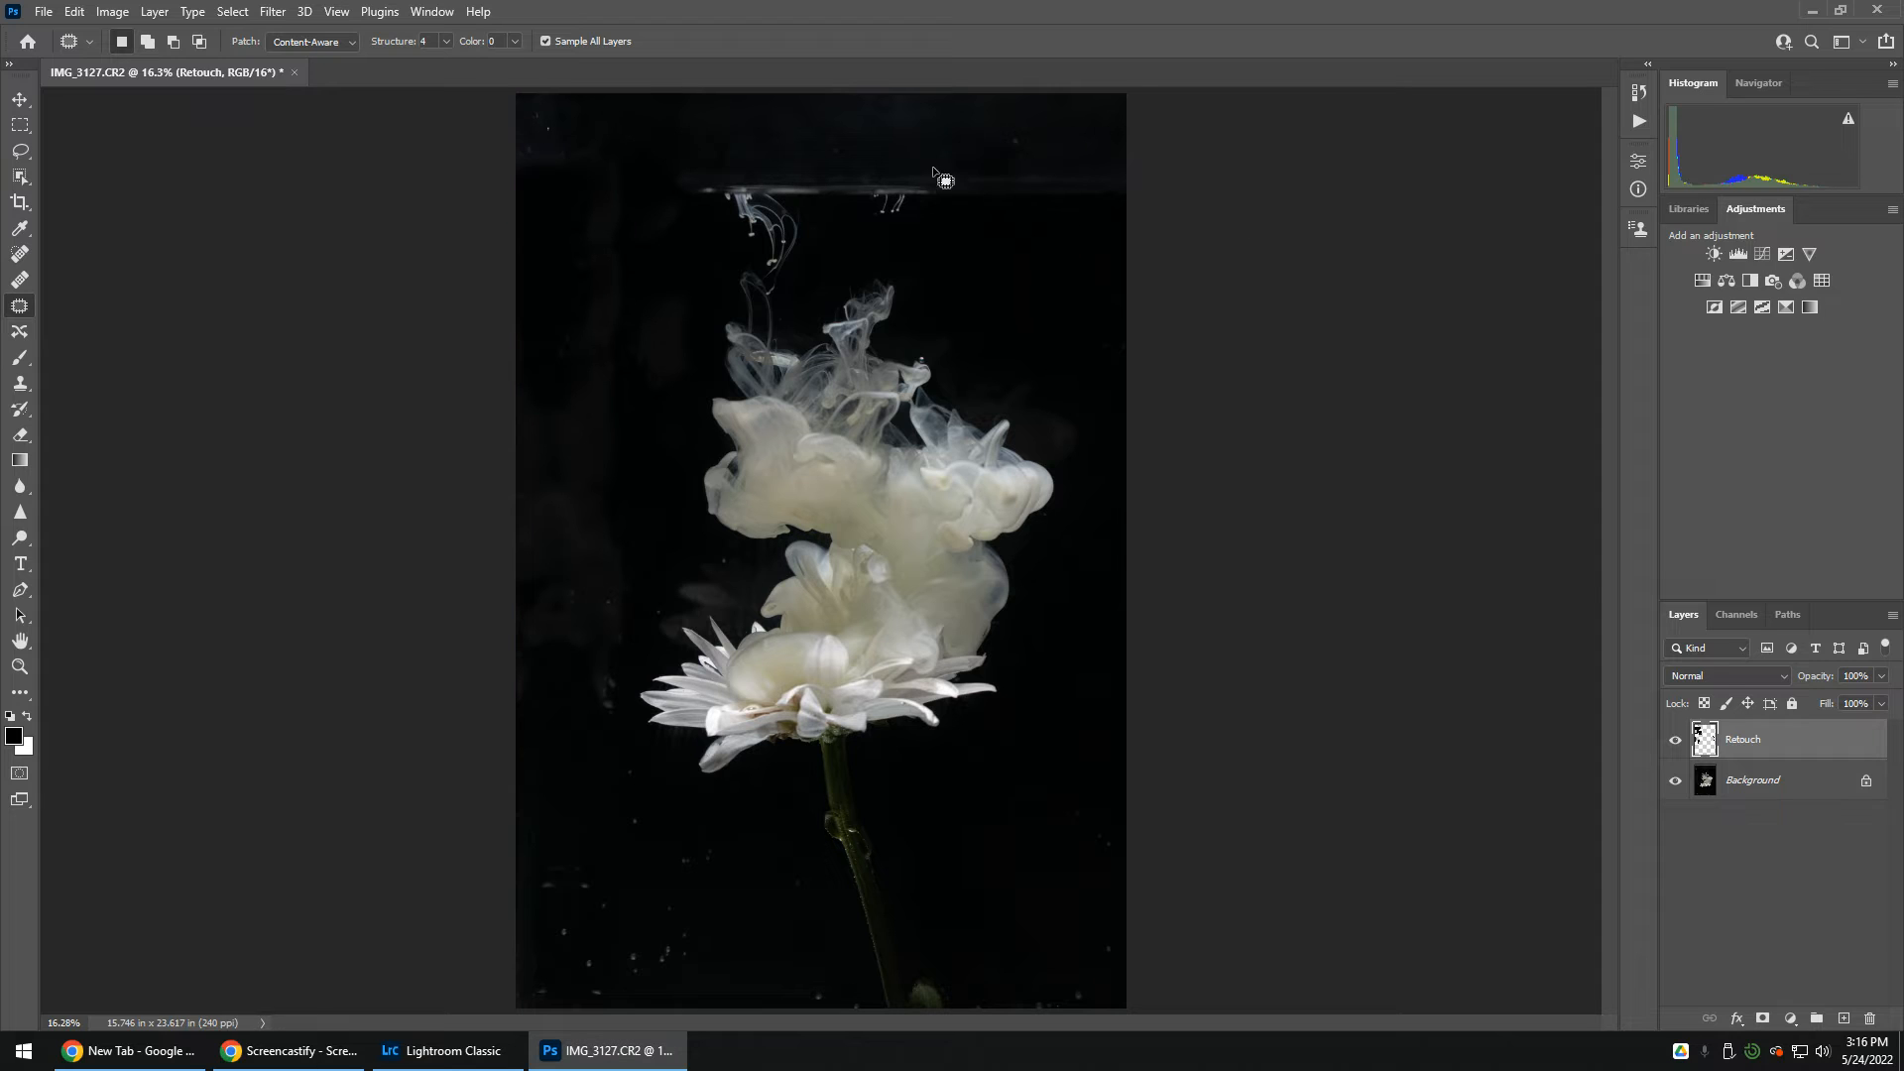
mouse_move(945, 189)
left_mouse_down()
mouse_move(1119, 183)
mouse_move(1002, 128)
mouse_move(958, 133)
left_mouse_up()
left_click_drag(1037, 195, 1030, 305)
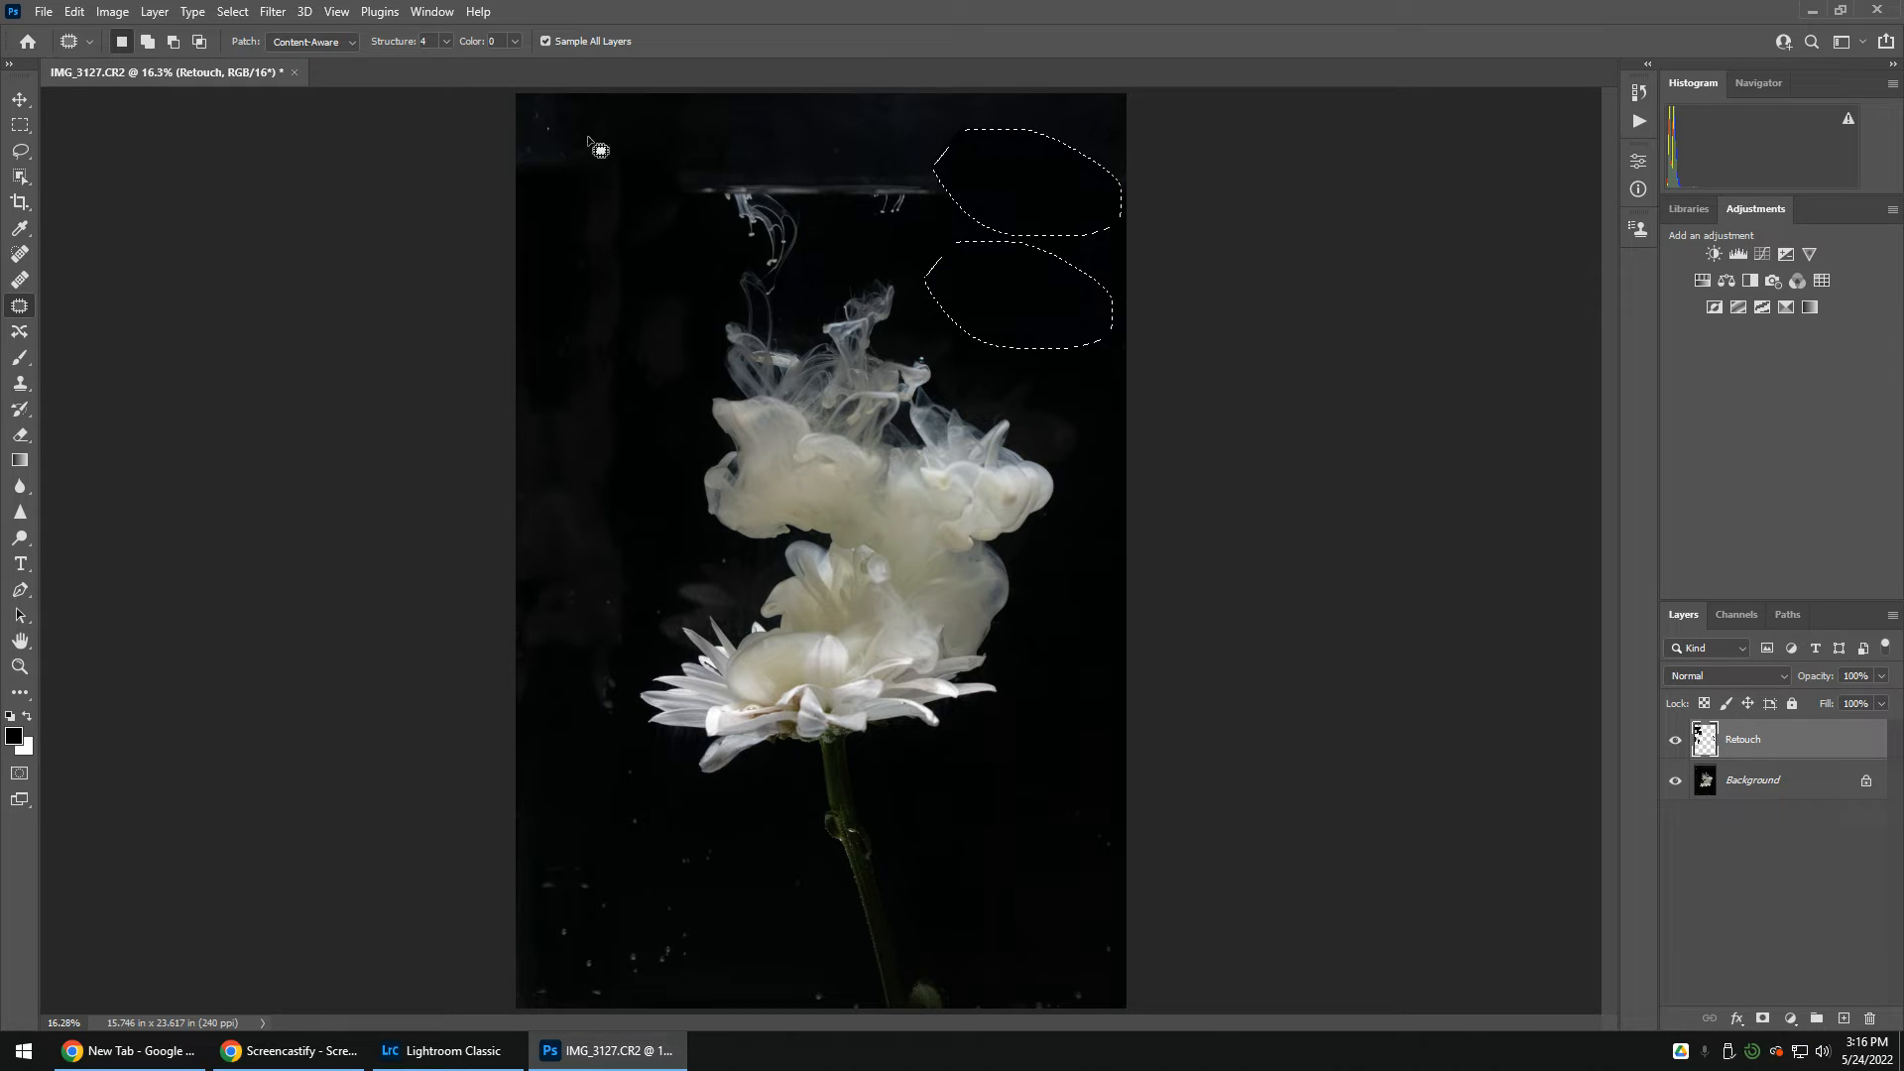
mouse_move(526, 124)
left_mouse_down()
mouse_move(587, 165)
mouse_move(536, 180)
mouse_move(551, 136)
mouse_move(582, 250)
left_mouse_up()
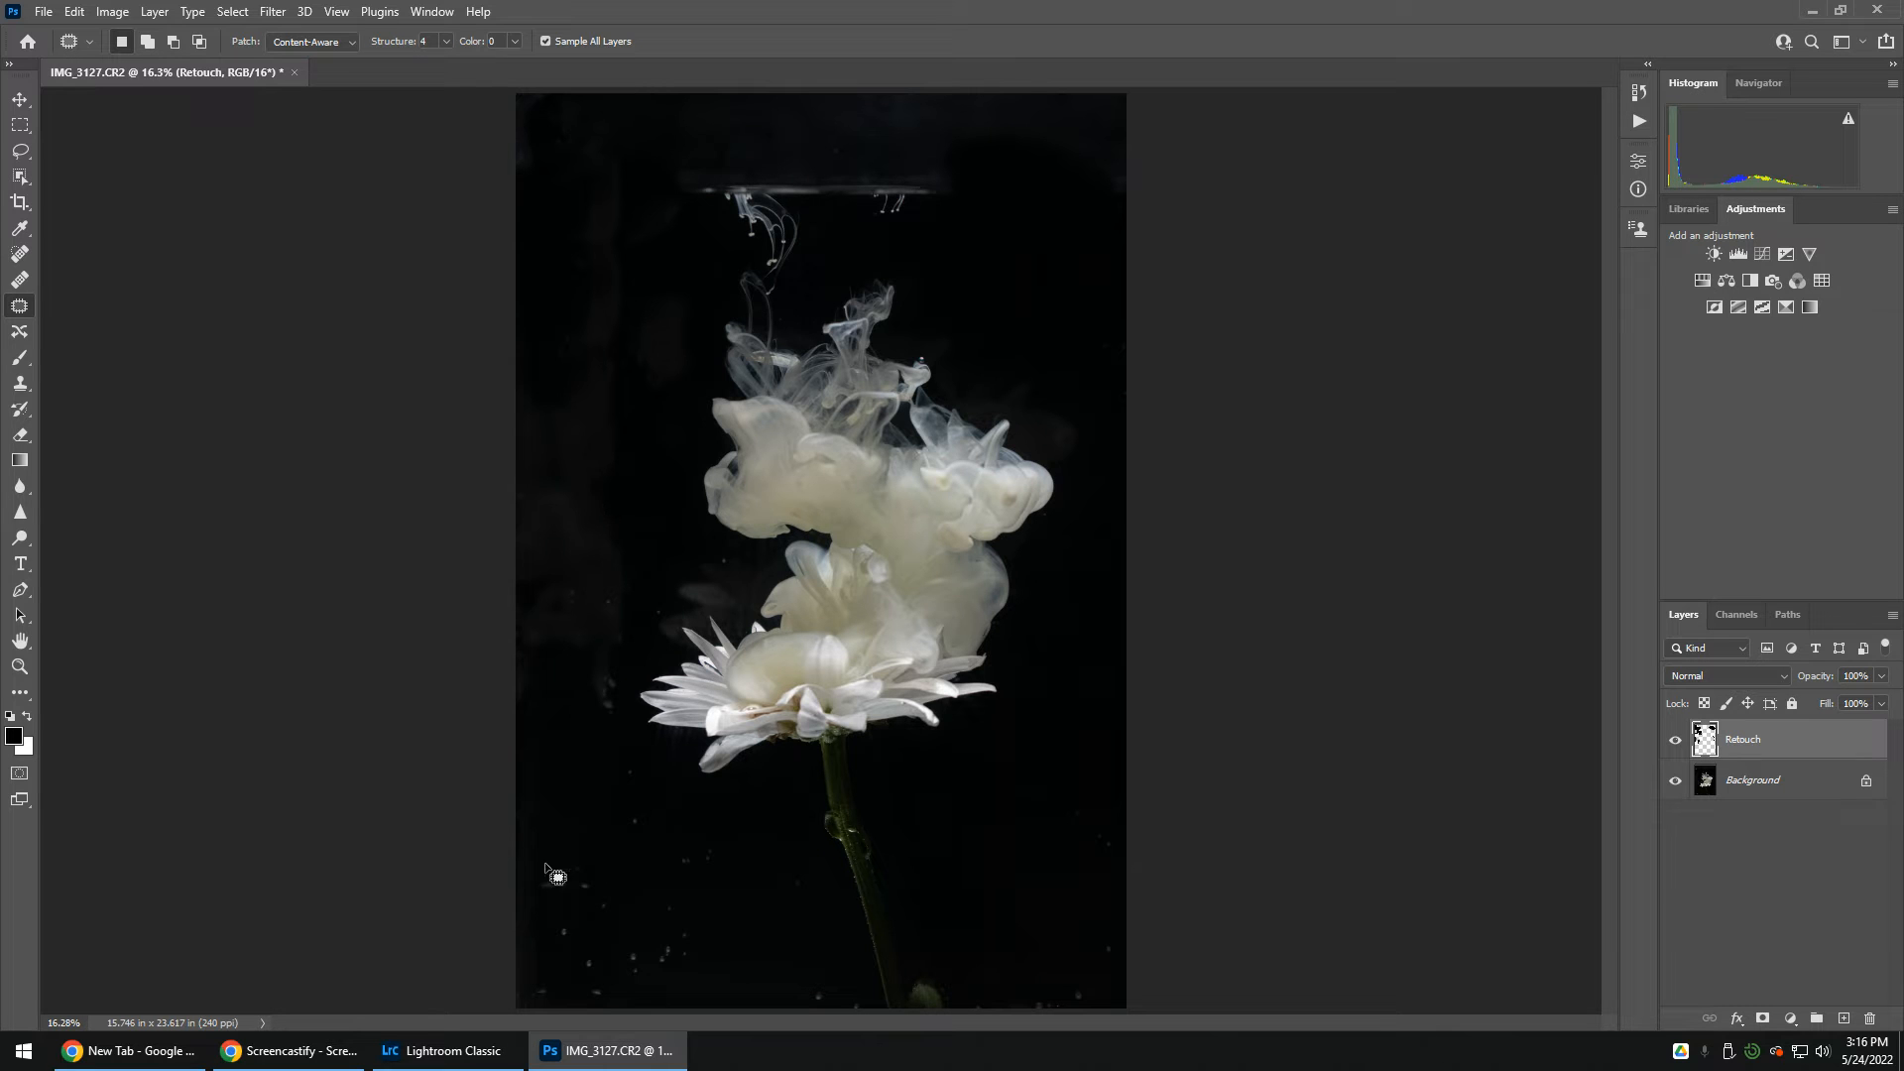
Step: Patch the specks in the photo's lower-left corner and the area below the left petals with clean background
mouse_move(512, 827)
left_mouse_down()
mouse_move(674, 880)
mouse_move(775, 967)
mouse_move(543, 1034)
mouse_move(473, 825)
left_mouse_up()
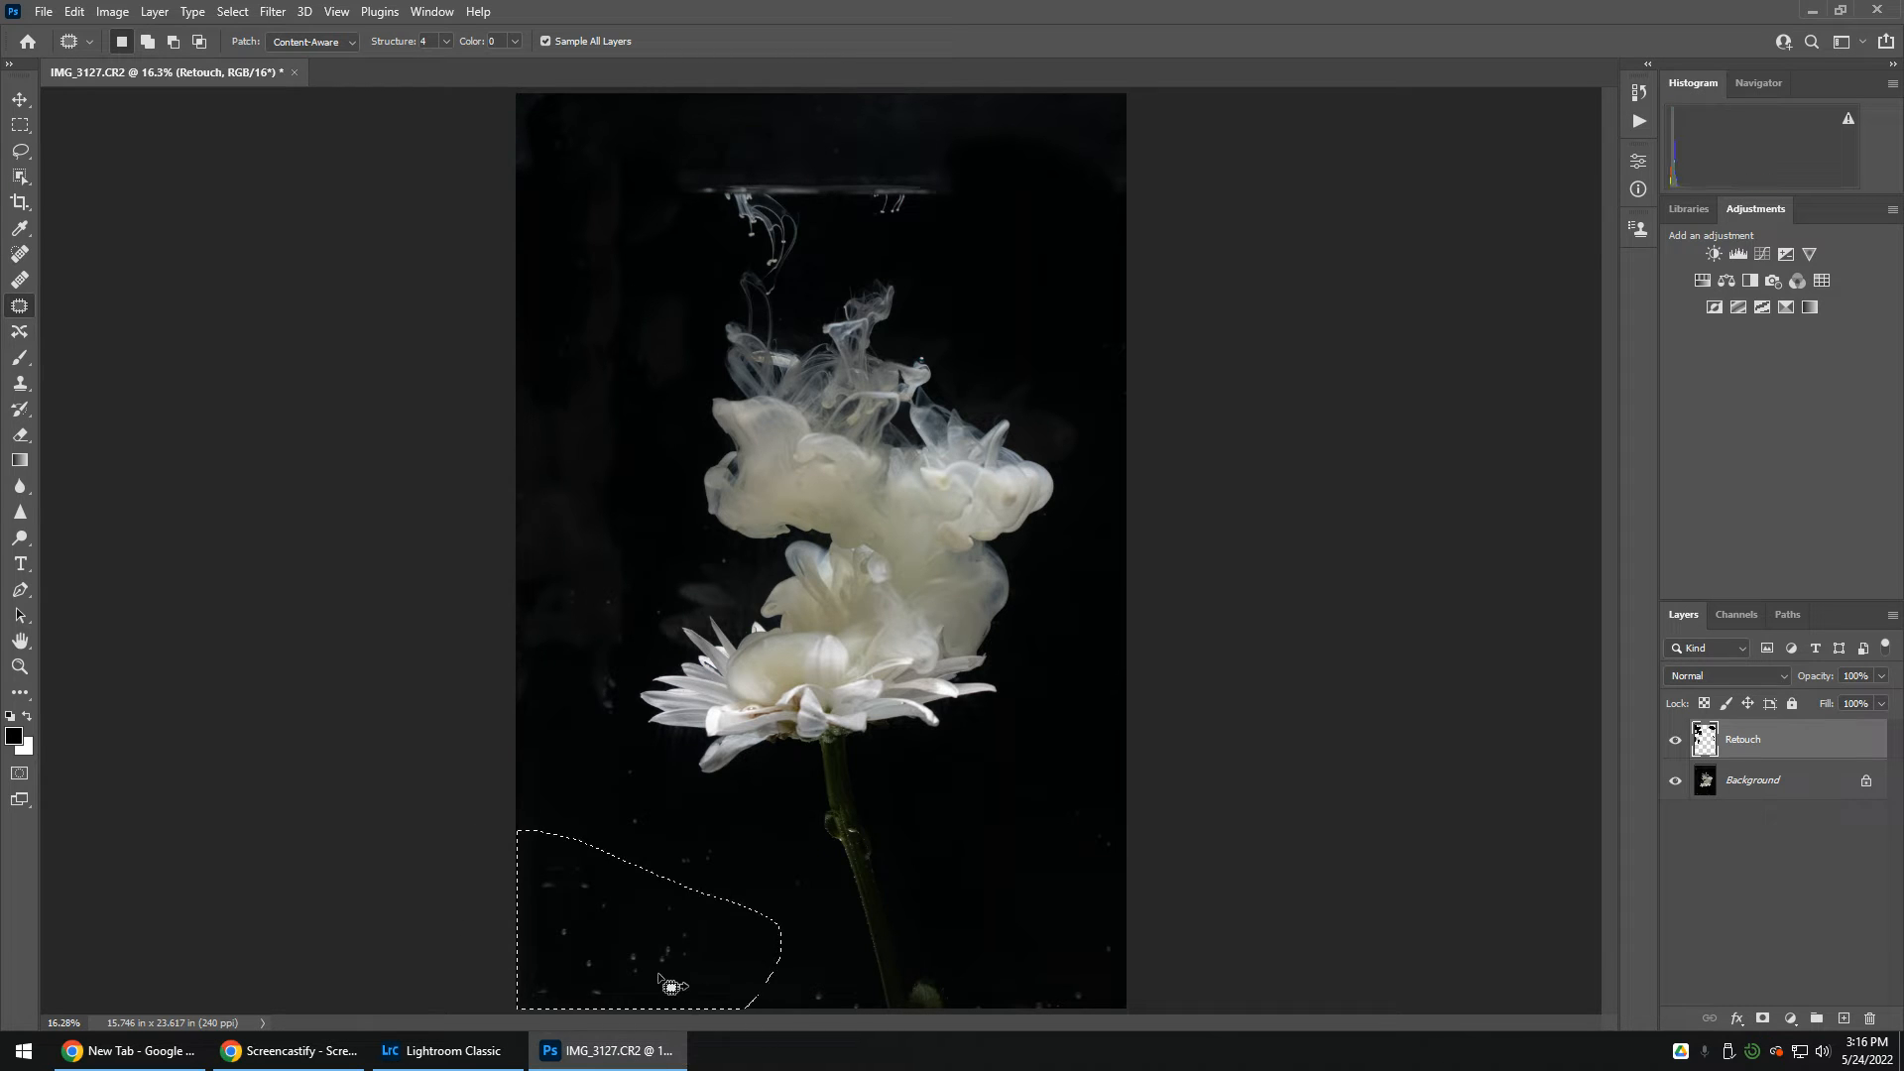
mouse_move(657, 968)
left_mouse_down()
mouse_move(659, 187)
mouse_move(649, 293)
mouse_move(1053, 879)
left_mouse_up()
key("ctrl+d")
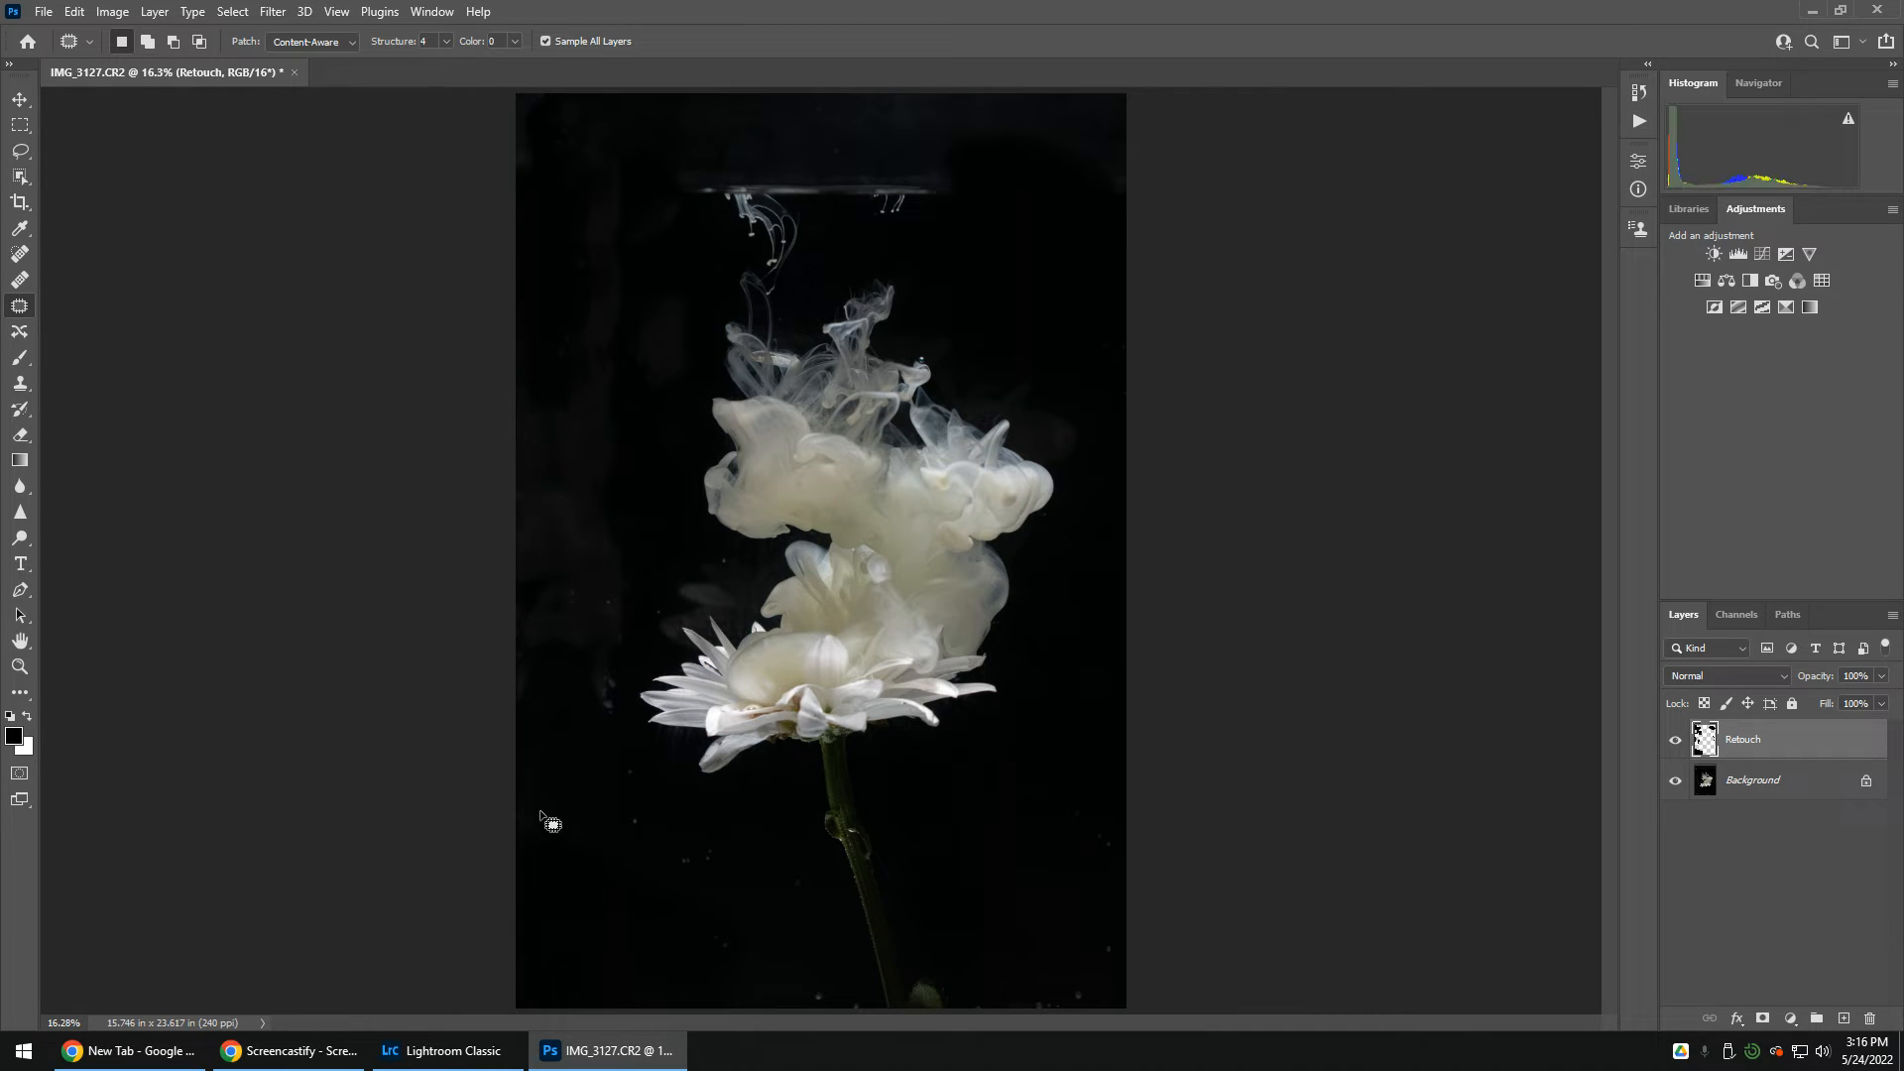
mouse_move(541, 816)
left_mouse_down()
mouse_move(584, 750)
mouse_move(708, 826)
mouse_move(706, 864)
mouse_move(577, 858)
mouse_move(539, 793)
left_mouse_up()
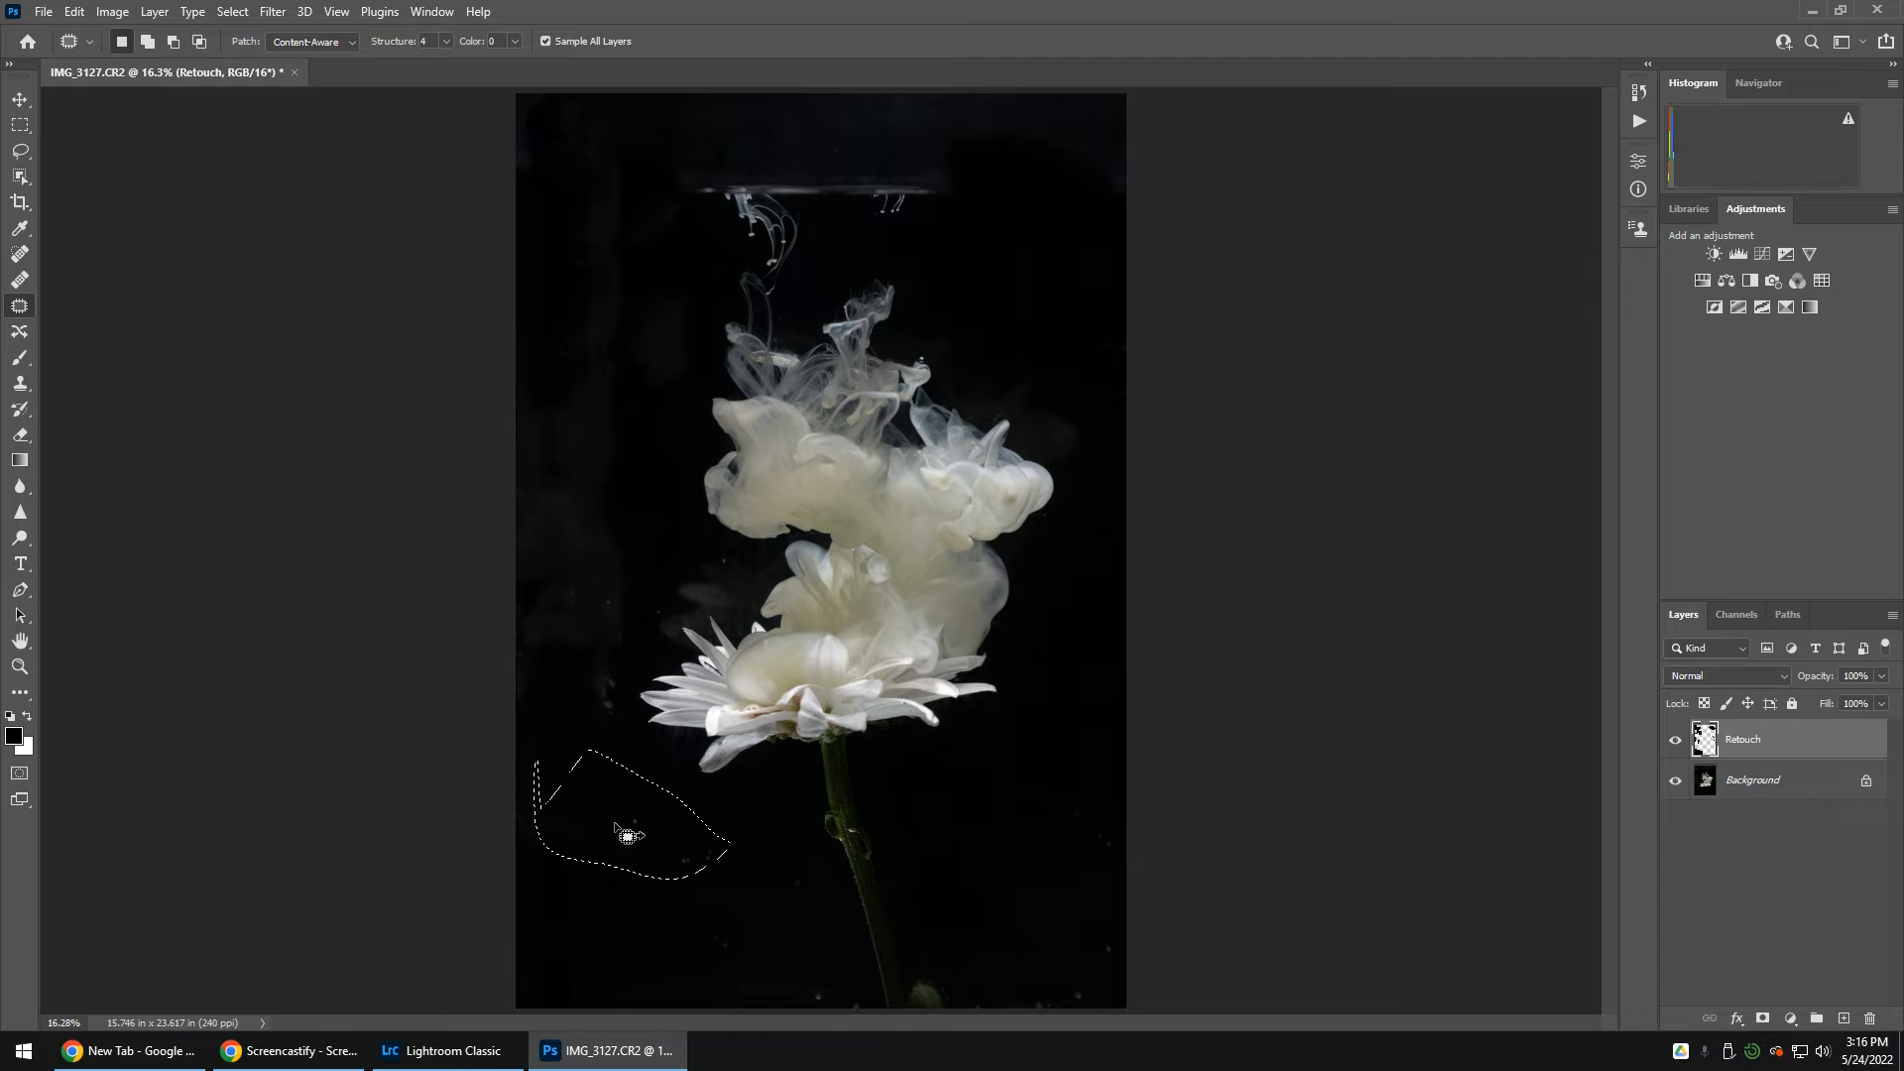
left_click_drag(628, 835, 628, 964)
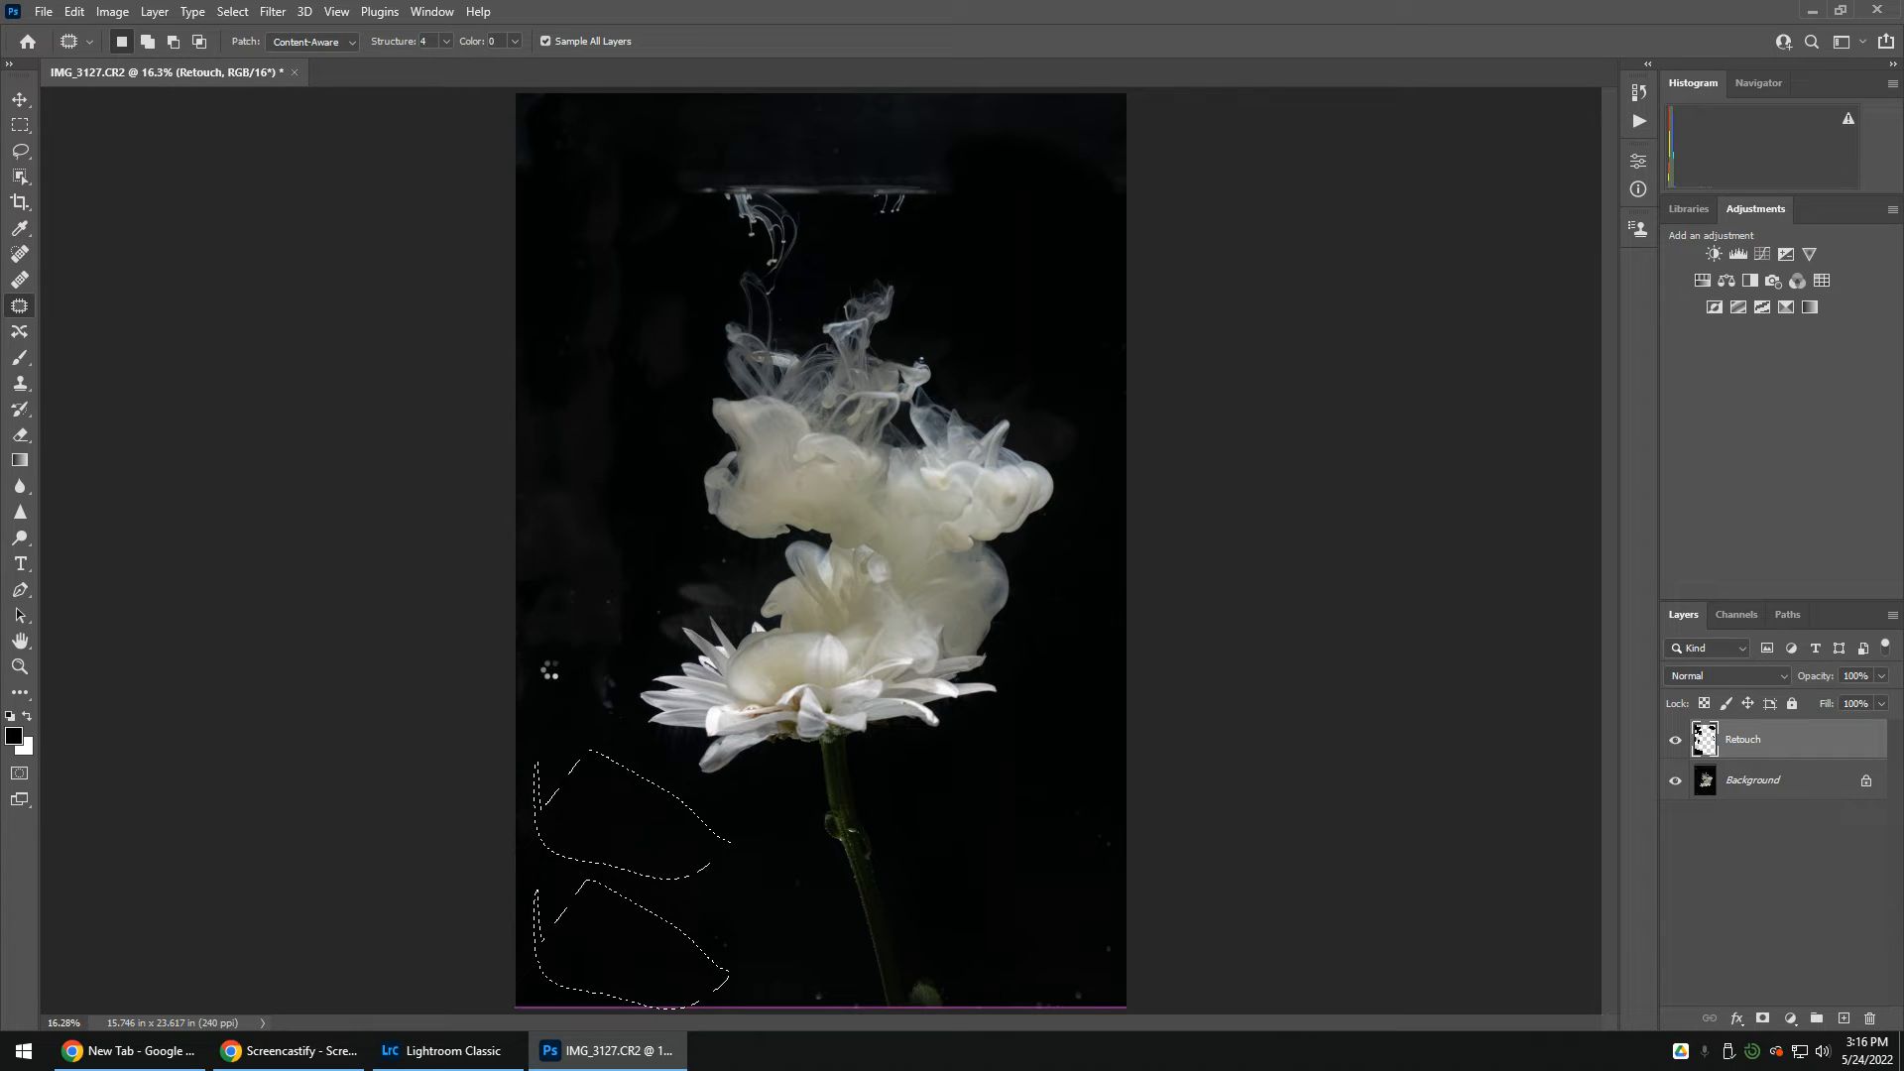
key("ctrl+d")
Step: Switch the Patch tool to Normal mode and patch the smudge left of the petals with darker background
mouse_move(585, 659)
left_mouse_down()
mouse_move(618, 744)
mouse_move(603, 635)
mouse_move(555, 678)
mouse_move(590, 470)
left_mouse_up()
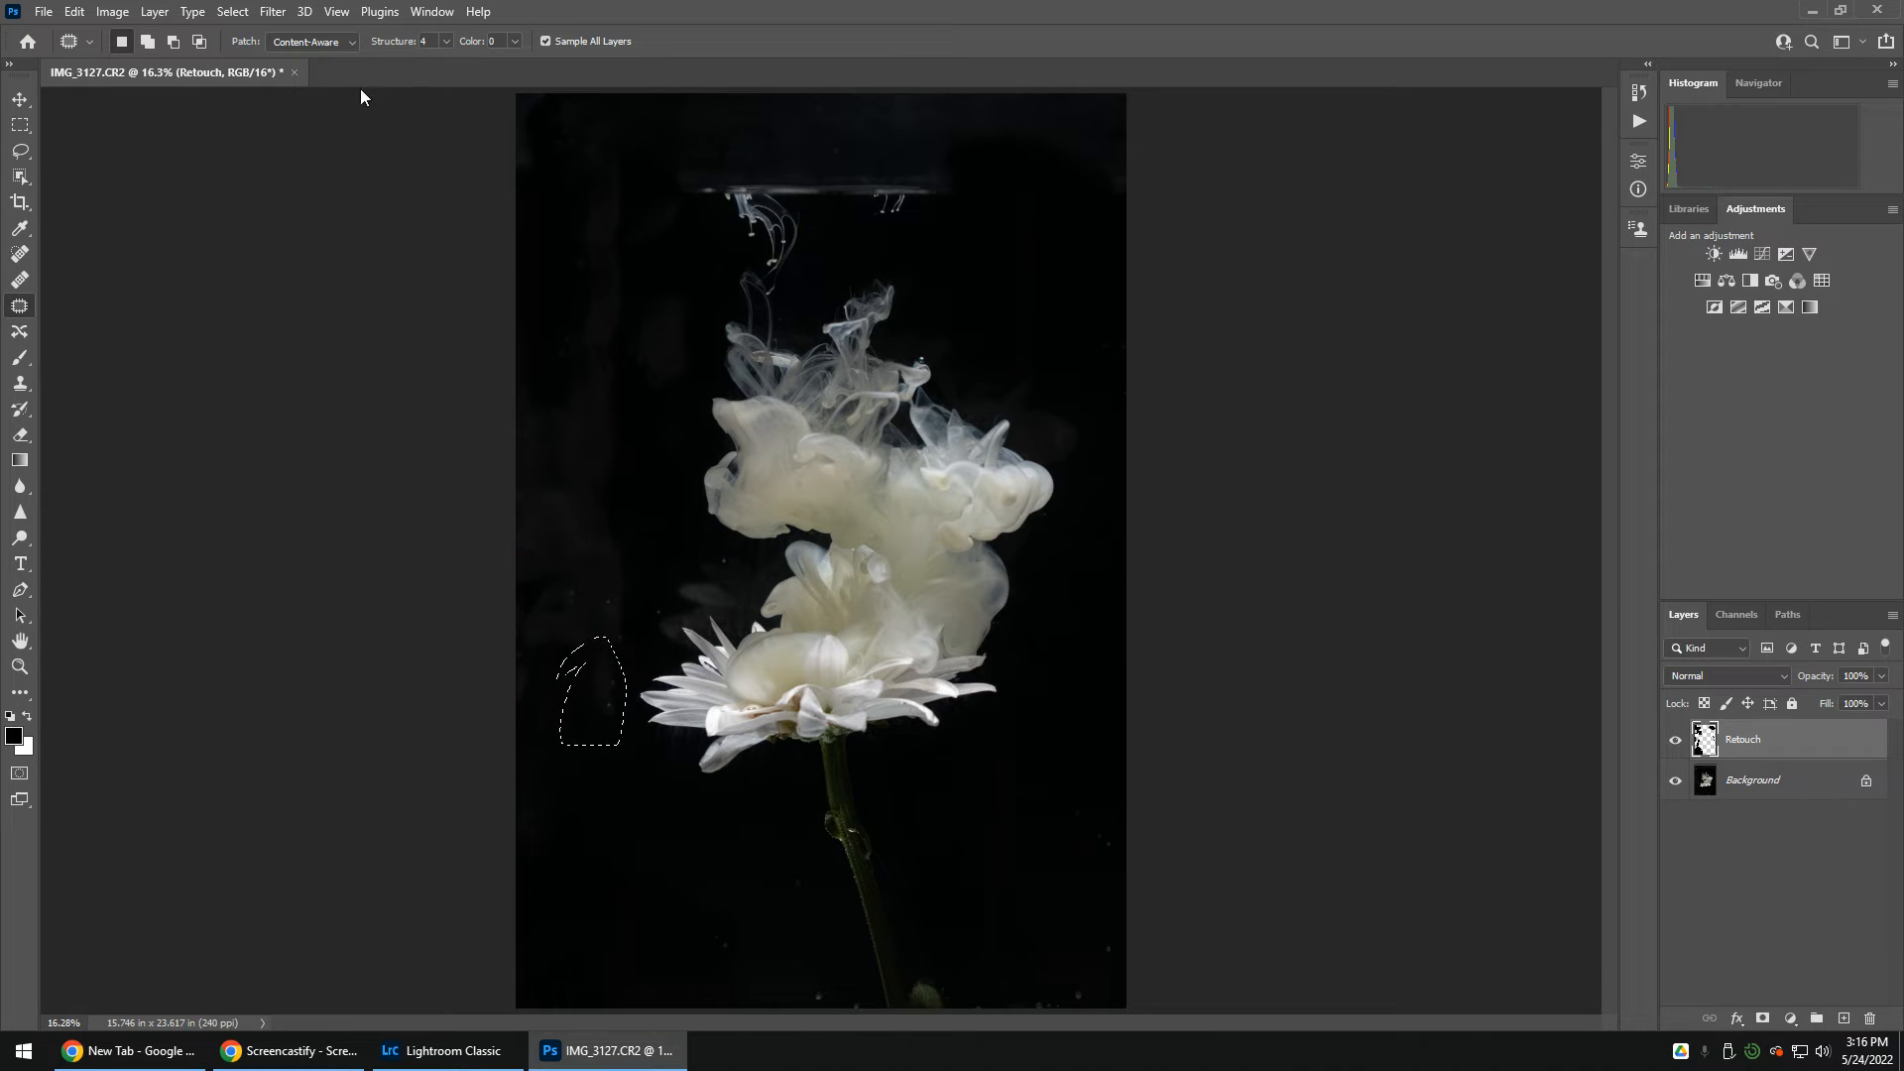
left_click(339, 41)
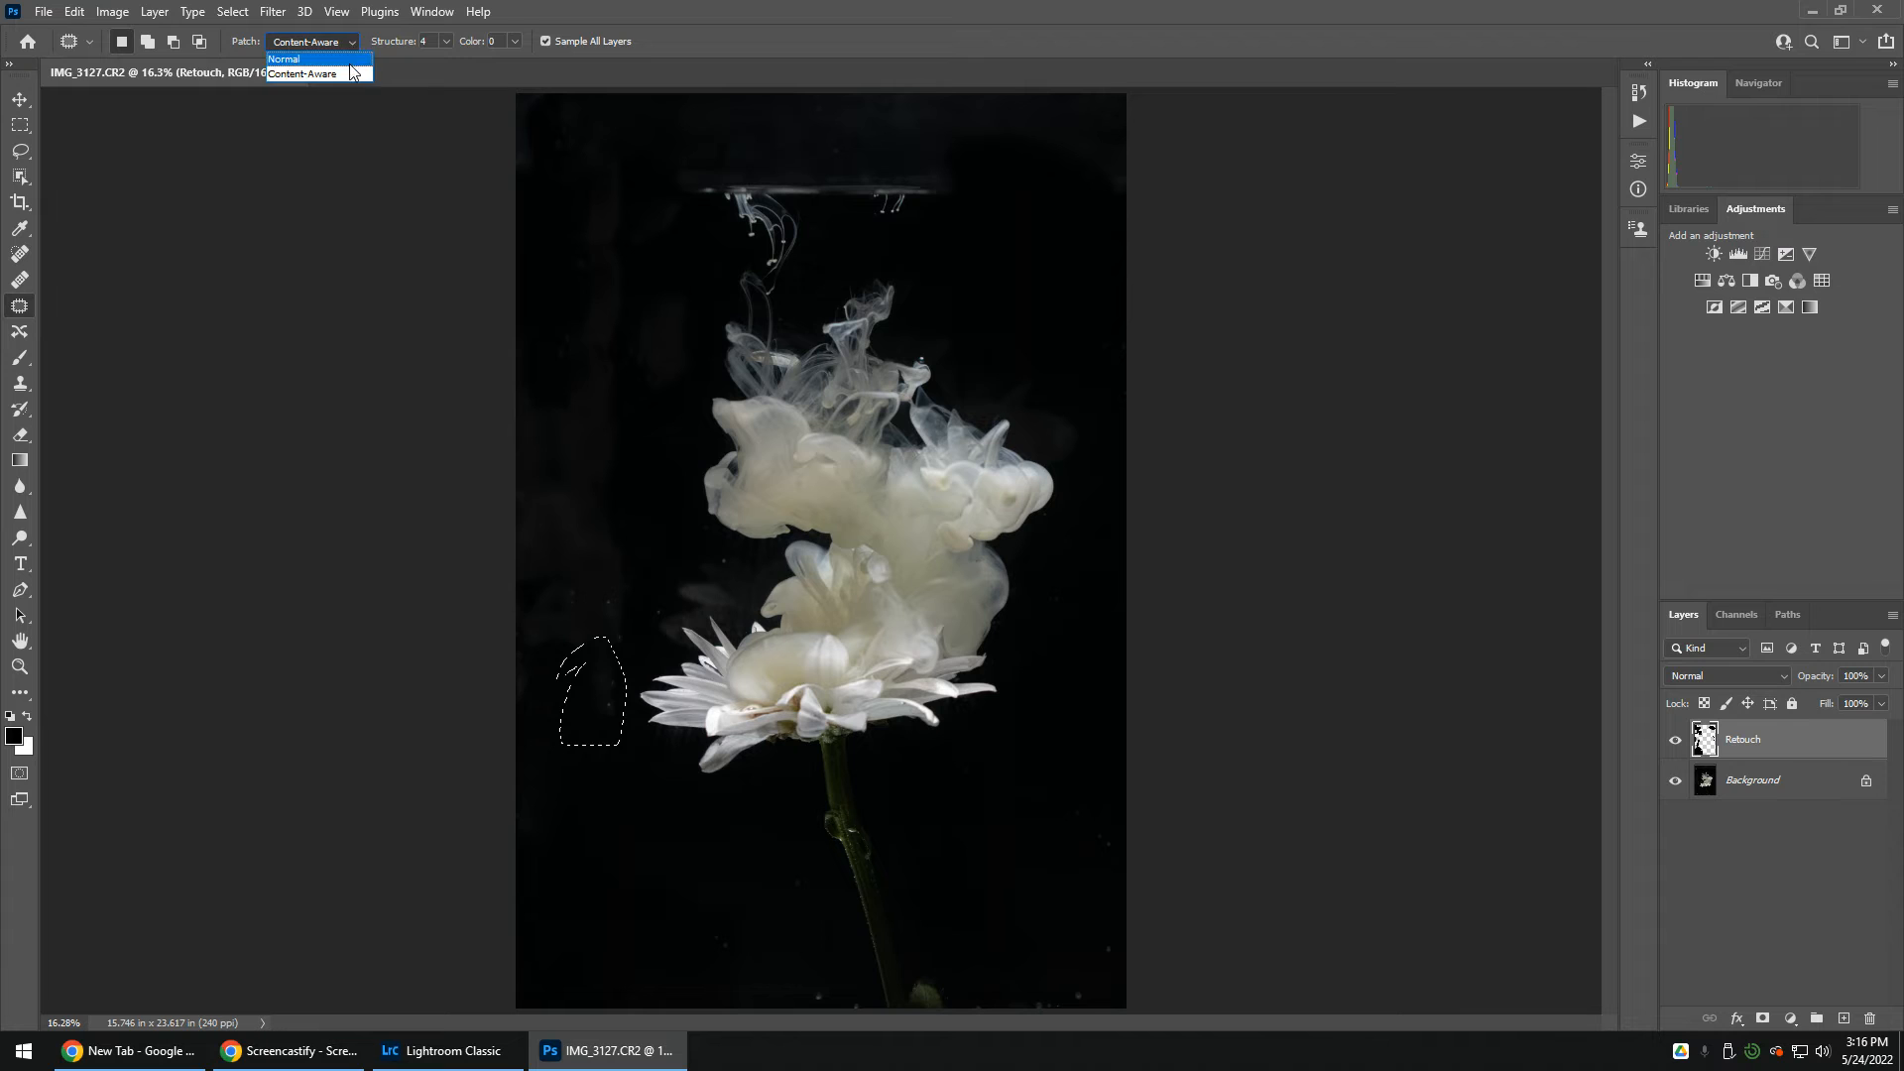
left_click(308, 59)
left_click(580, 580)
mouse_move(547, 672)
left_mouse_down()
mouse_move(577, 639)
mouse_move(622, 686)
mouse_move(624, 740)
mouse_move(560, 856)
mouse_move(521, 623)
left_mouse_up()
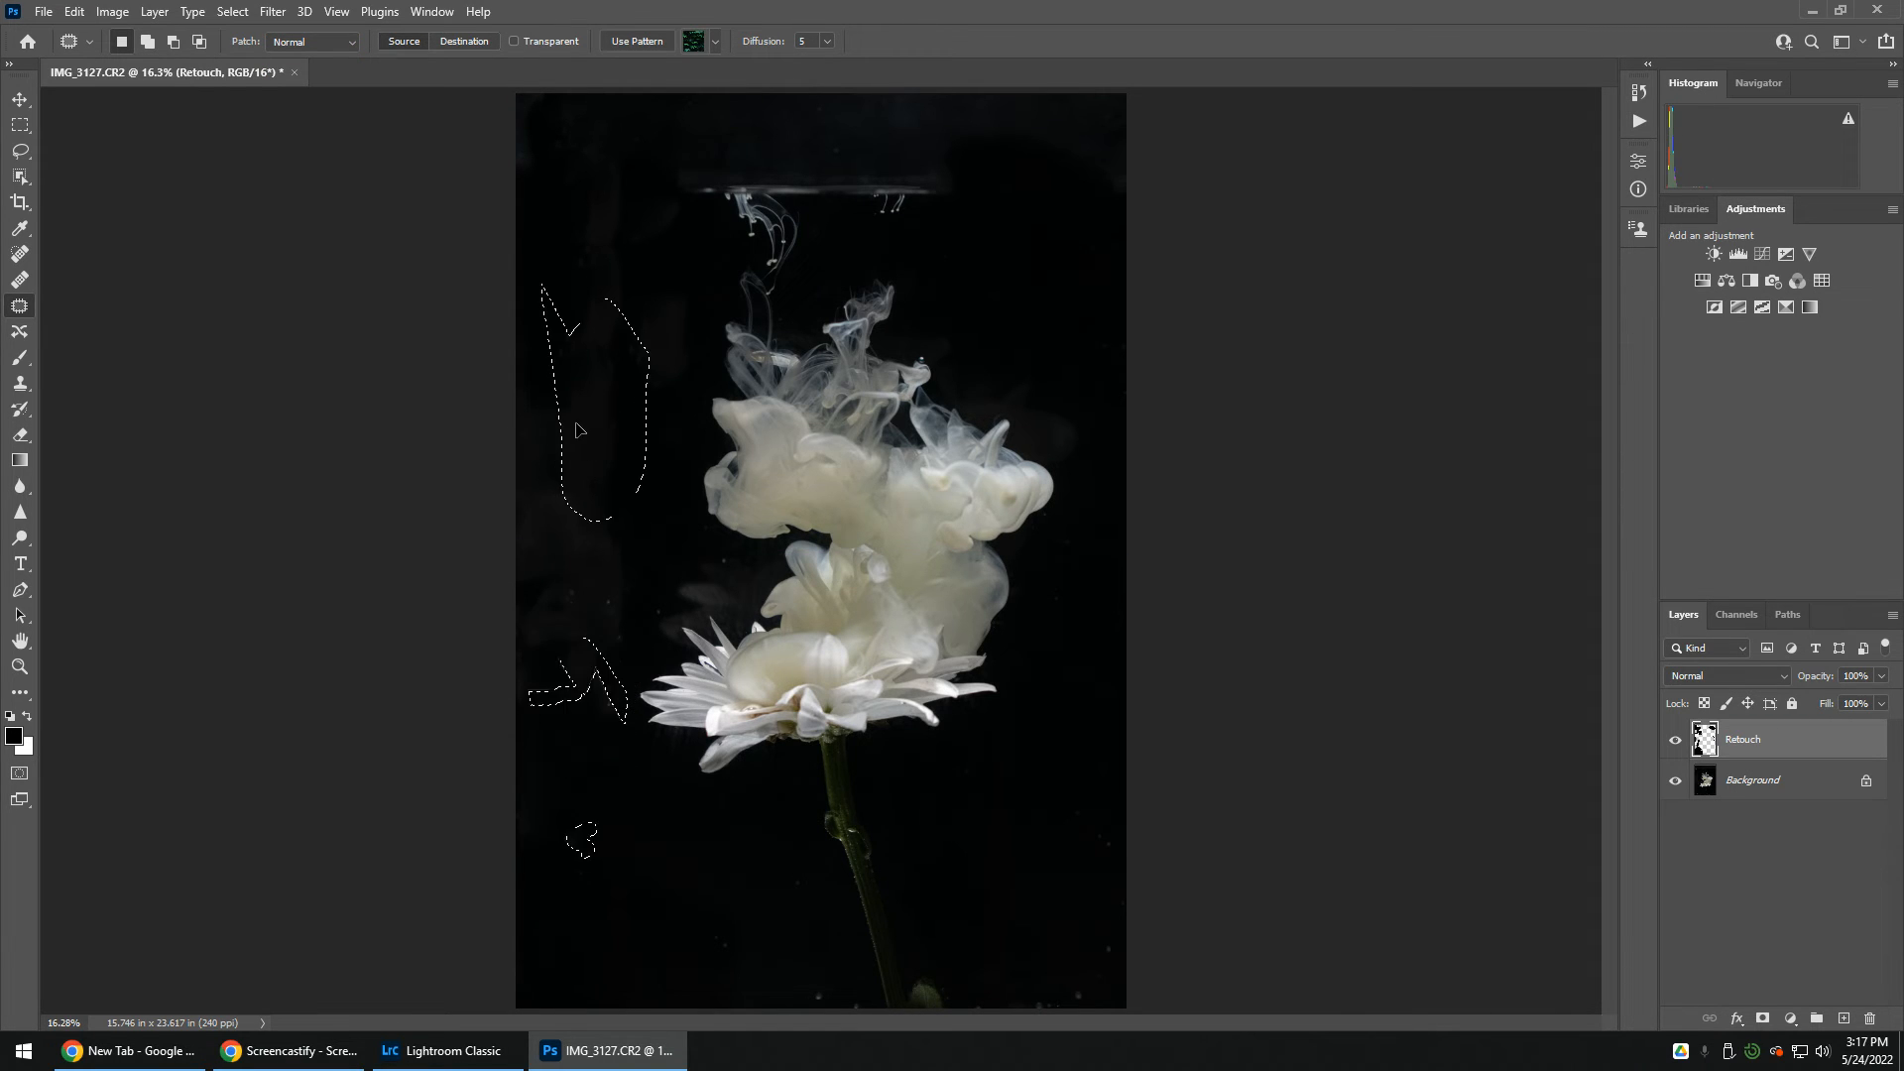
left_click_drag(604, 784, 624, 461)
key("ctrl+d")
Step: Return the Patch tool to Content-Aware mode and patch the faint haze above the left petals on the Retouch layer
mouse_move(636, 562)
left_mouse_down()
mouse_move(694, 565)
mouse_move(743, 600)
mouse_move(679, 610)
mouse_move(638, 568)
left_mouse_up()
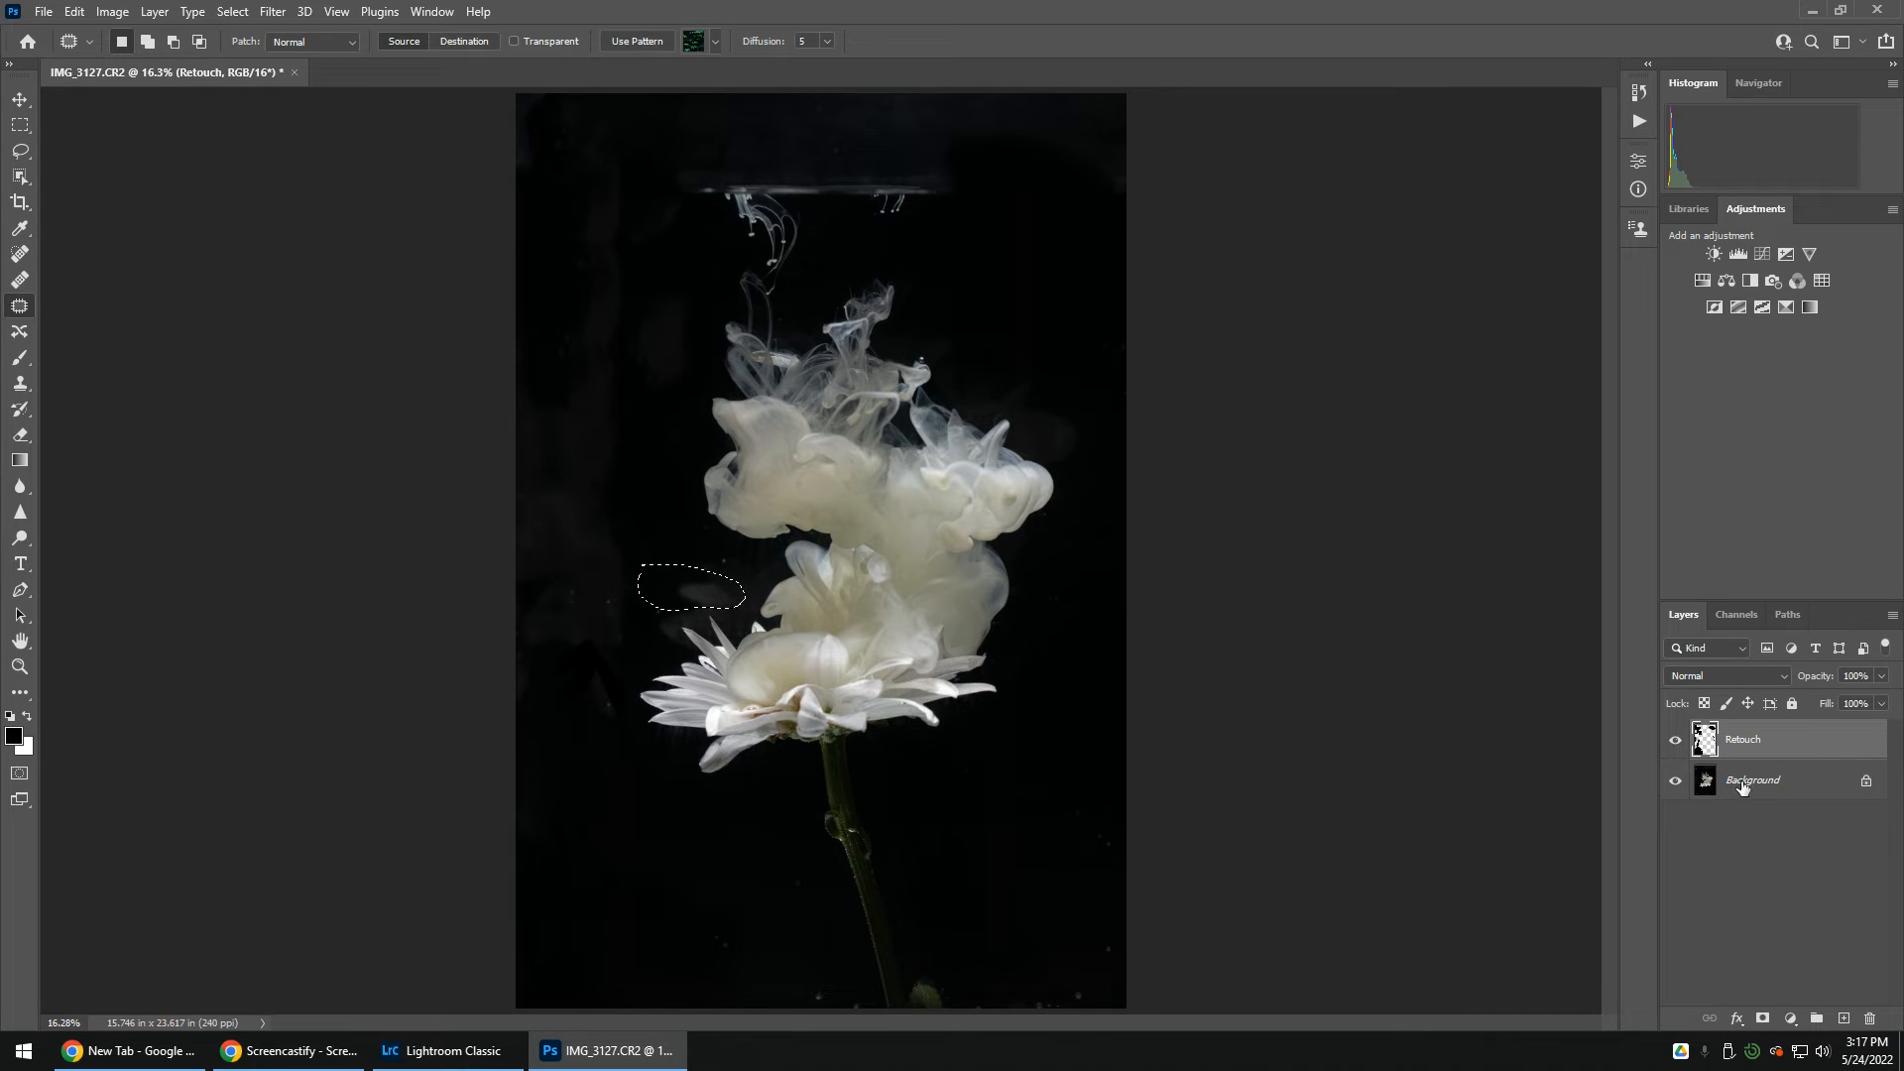
left_click(1778, 791)
left_click(1741, 734)
left_click(311, 42)
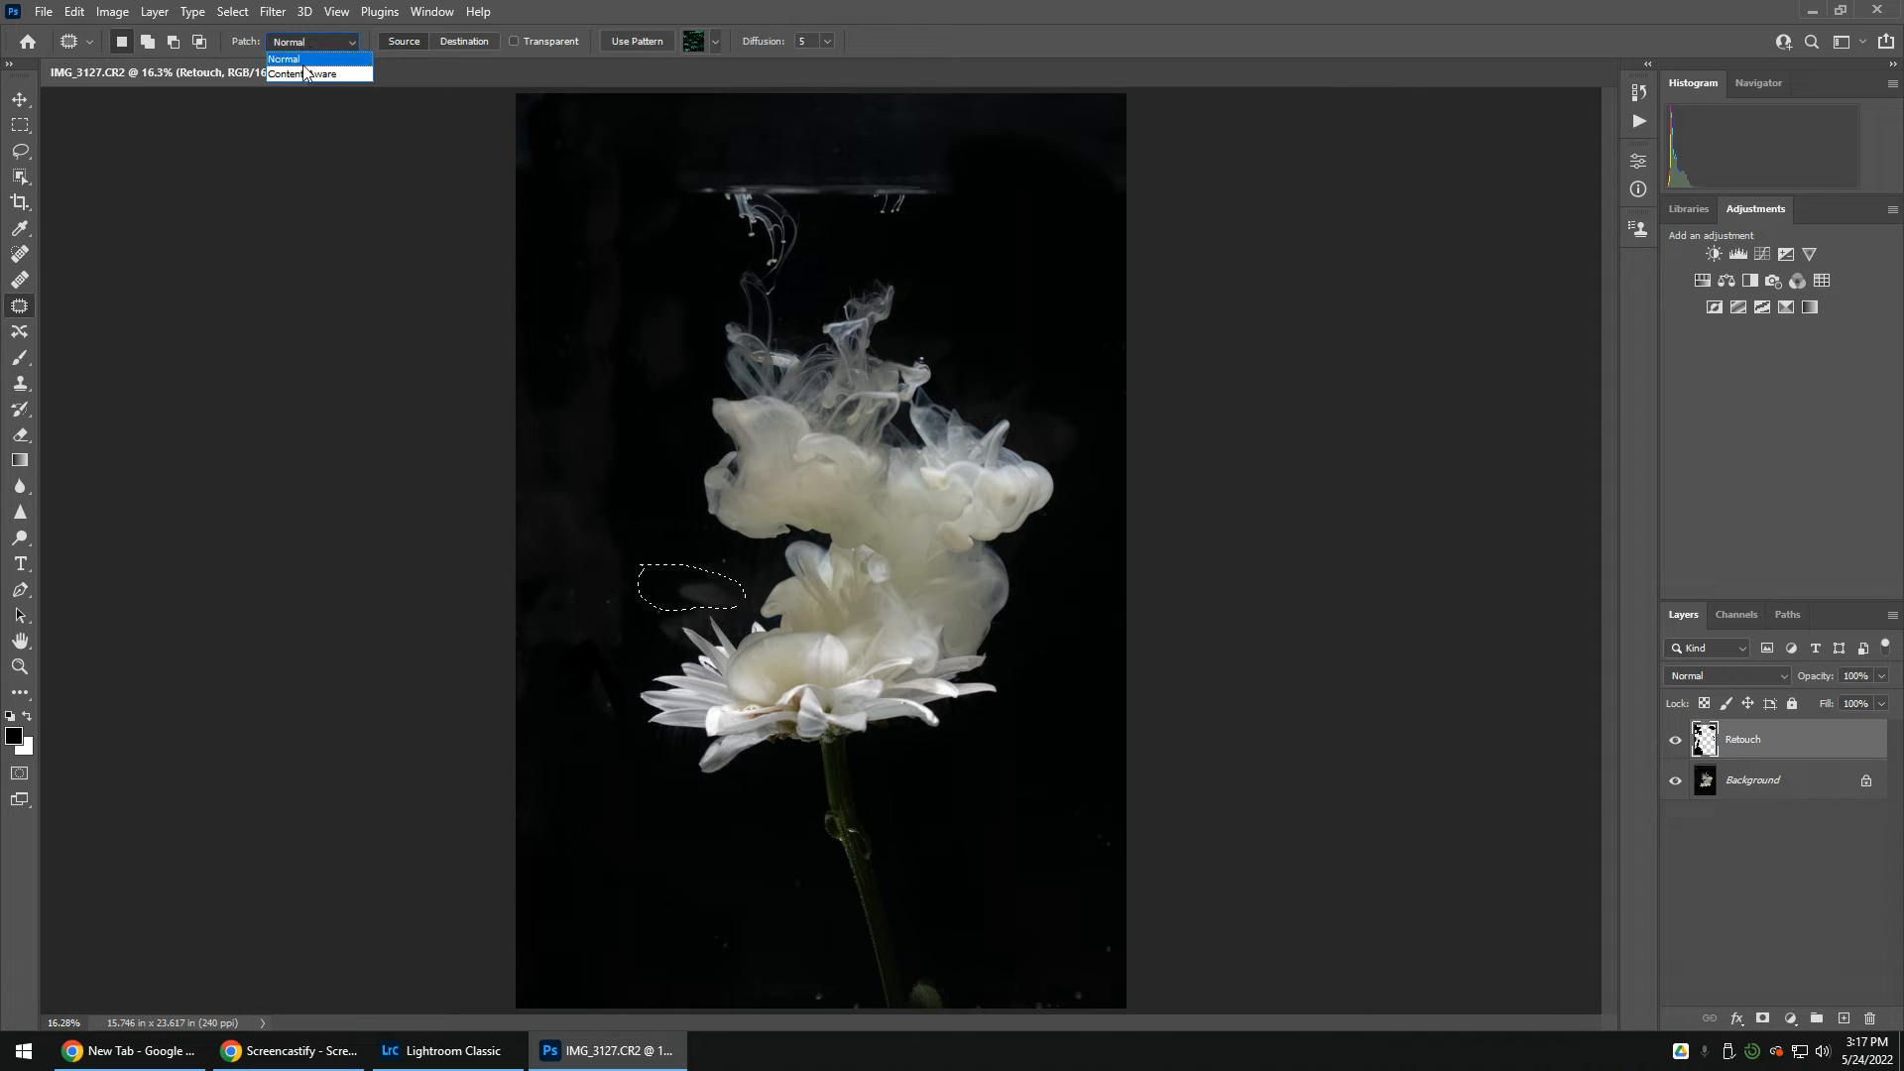
left_click(302, 75)
left_click_drag(691, 605, 625, 451)
key("ctrl+d")
mouse_move(611, 573)
left_mouse_down()
mouse_move(688, 560)
mouse_move(745, 597)
mouse_move(666, 619)
mouse_move(623, 566)
mouse_move(573, 436)
left_mouse_up()
key("ctrl+d")
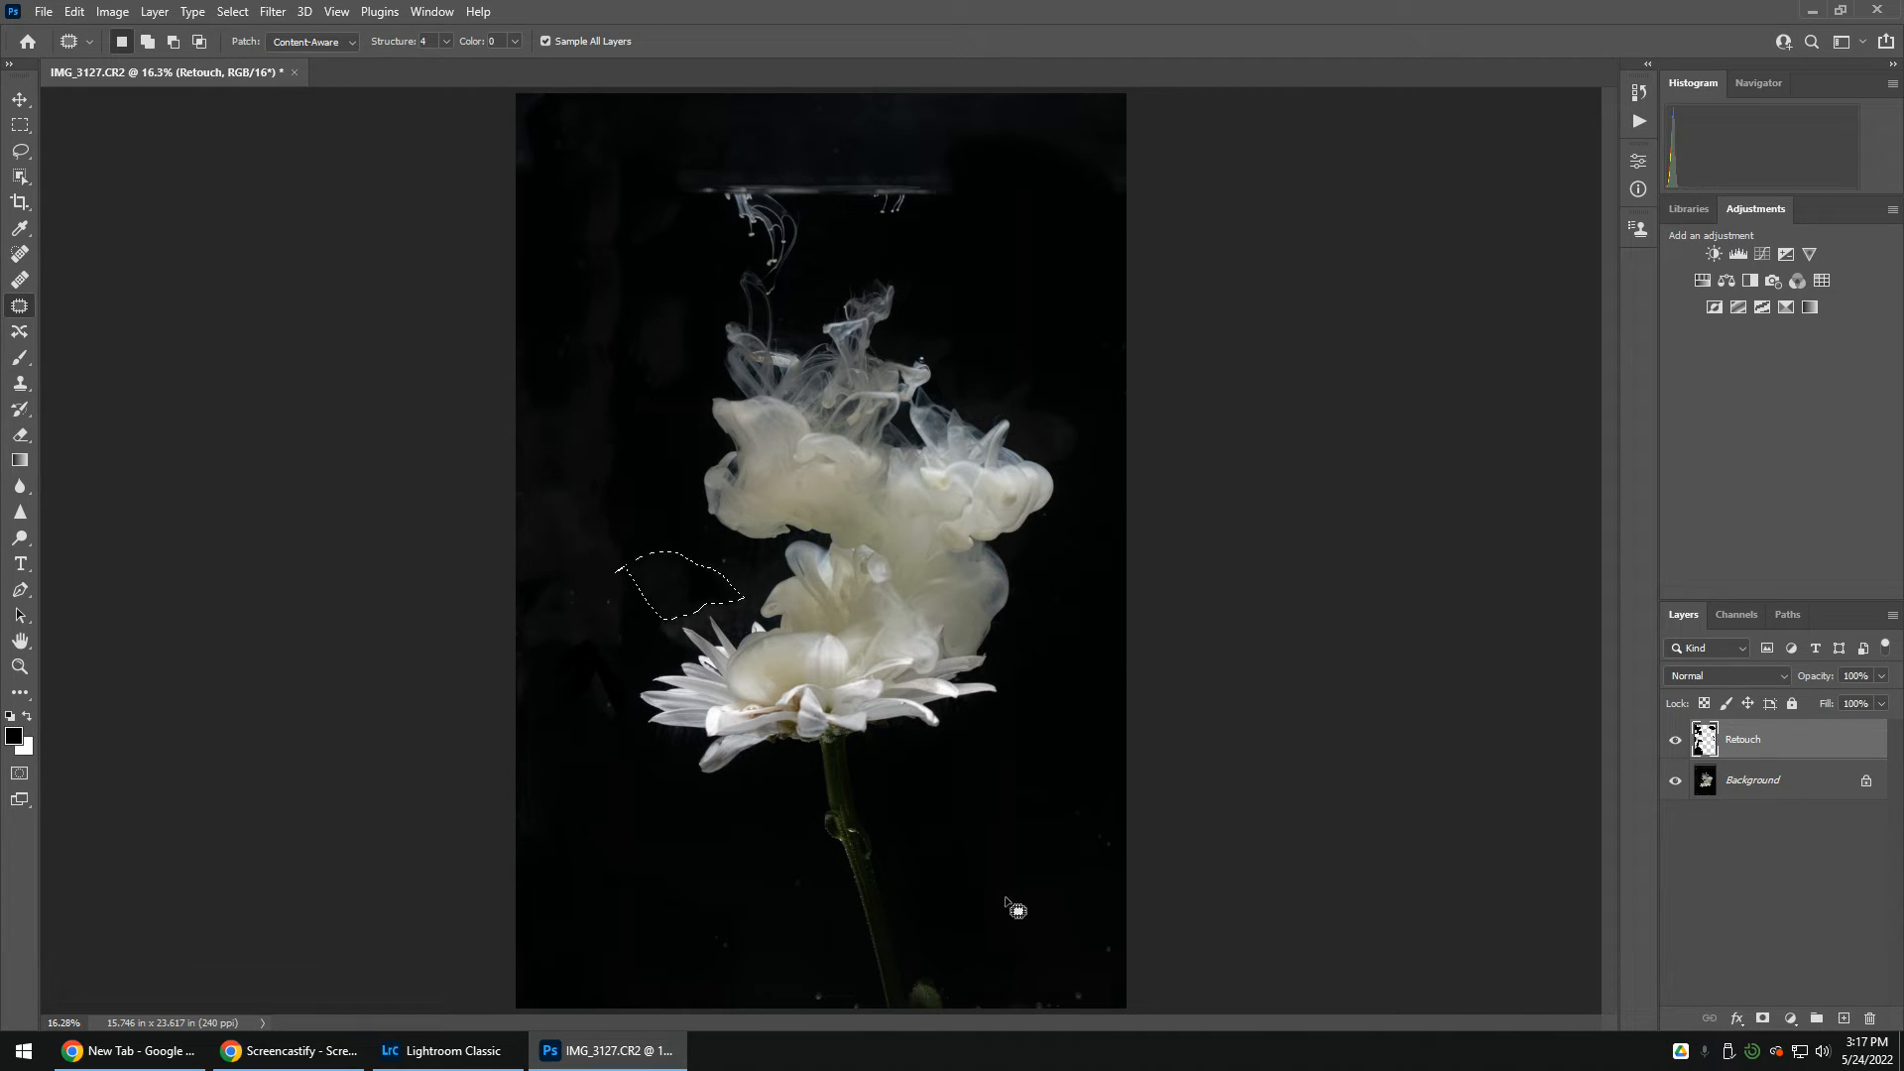
Step: Patch the remaining blemishes along the photo's bottom edge, beside the ink cloud and left of the flower
mouse_move(773, 960)
left_mouse_down()
mouse_move(860, 1003)
mouse_move(783, 1008)
mouse_move(770, 960)
mouse_move(665, 917)
left_mouse_up()
key("ctrl+d")
mouse_move(1099, 925)
left_mouse_down()
mouse_move(1025, 1035)
mouse_move(1212, 945)
mouse_move(1067, 904)
mouse_move(1049, 864)
left_mouse_up()
key("ctrl+d")
mouse_move(691, 543)
left_mouse_down()
mouse_move(710, 587)
mouse_move(681, 572)
mouse_move(720, 547)
mouse_move(742, 571)
mouse_move(695, 550)
mouse_move(625, 440)
left_mouse_up()
key("ctrl+d")
mouse_move(538, 570)
left_mouse_down()
mouse_move(596, 564)
mouse_move(656, 591)
mouse_move(598, 731)
mouse_move(546, 575)
left_mouse_up()
left_click_drag(629, 644, 627, 348)
key("ctrl+d")
Step: Toggle the Retouch layer's visibility to compare the background before and after the cleanup
left_click(1676, 739)
left_click(1677, 741)
left_click(1678, 741)
left_click(1678, 741)
Step: Add a Levels adjustment layer with input levels of 5 for black, 1.18 for midtones and 228 for white
left_click(1738, 256)
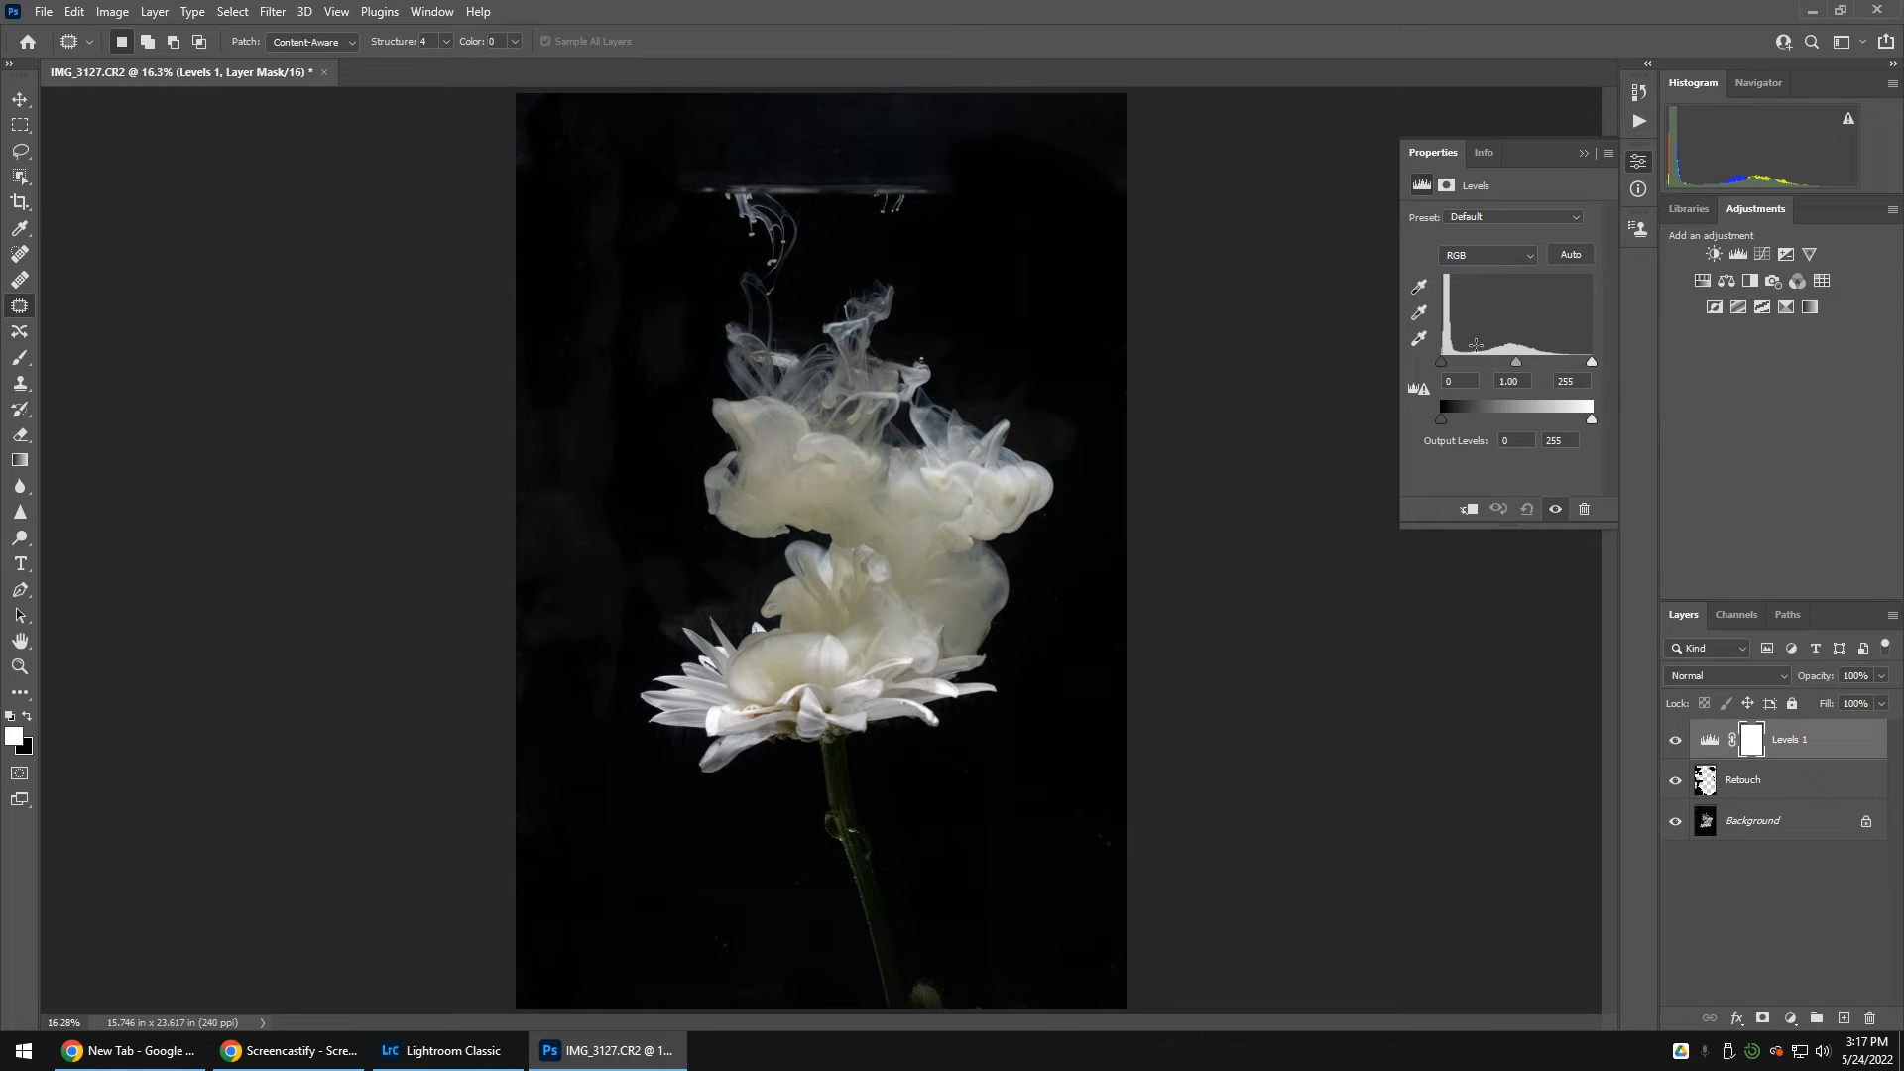
left_click_drag(1514, 359, 1508, 361)
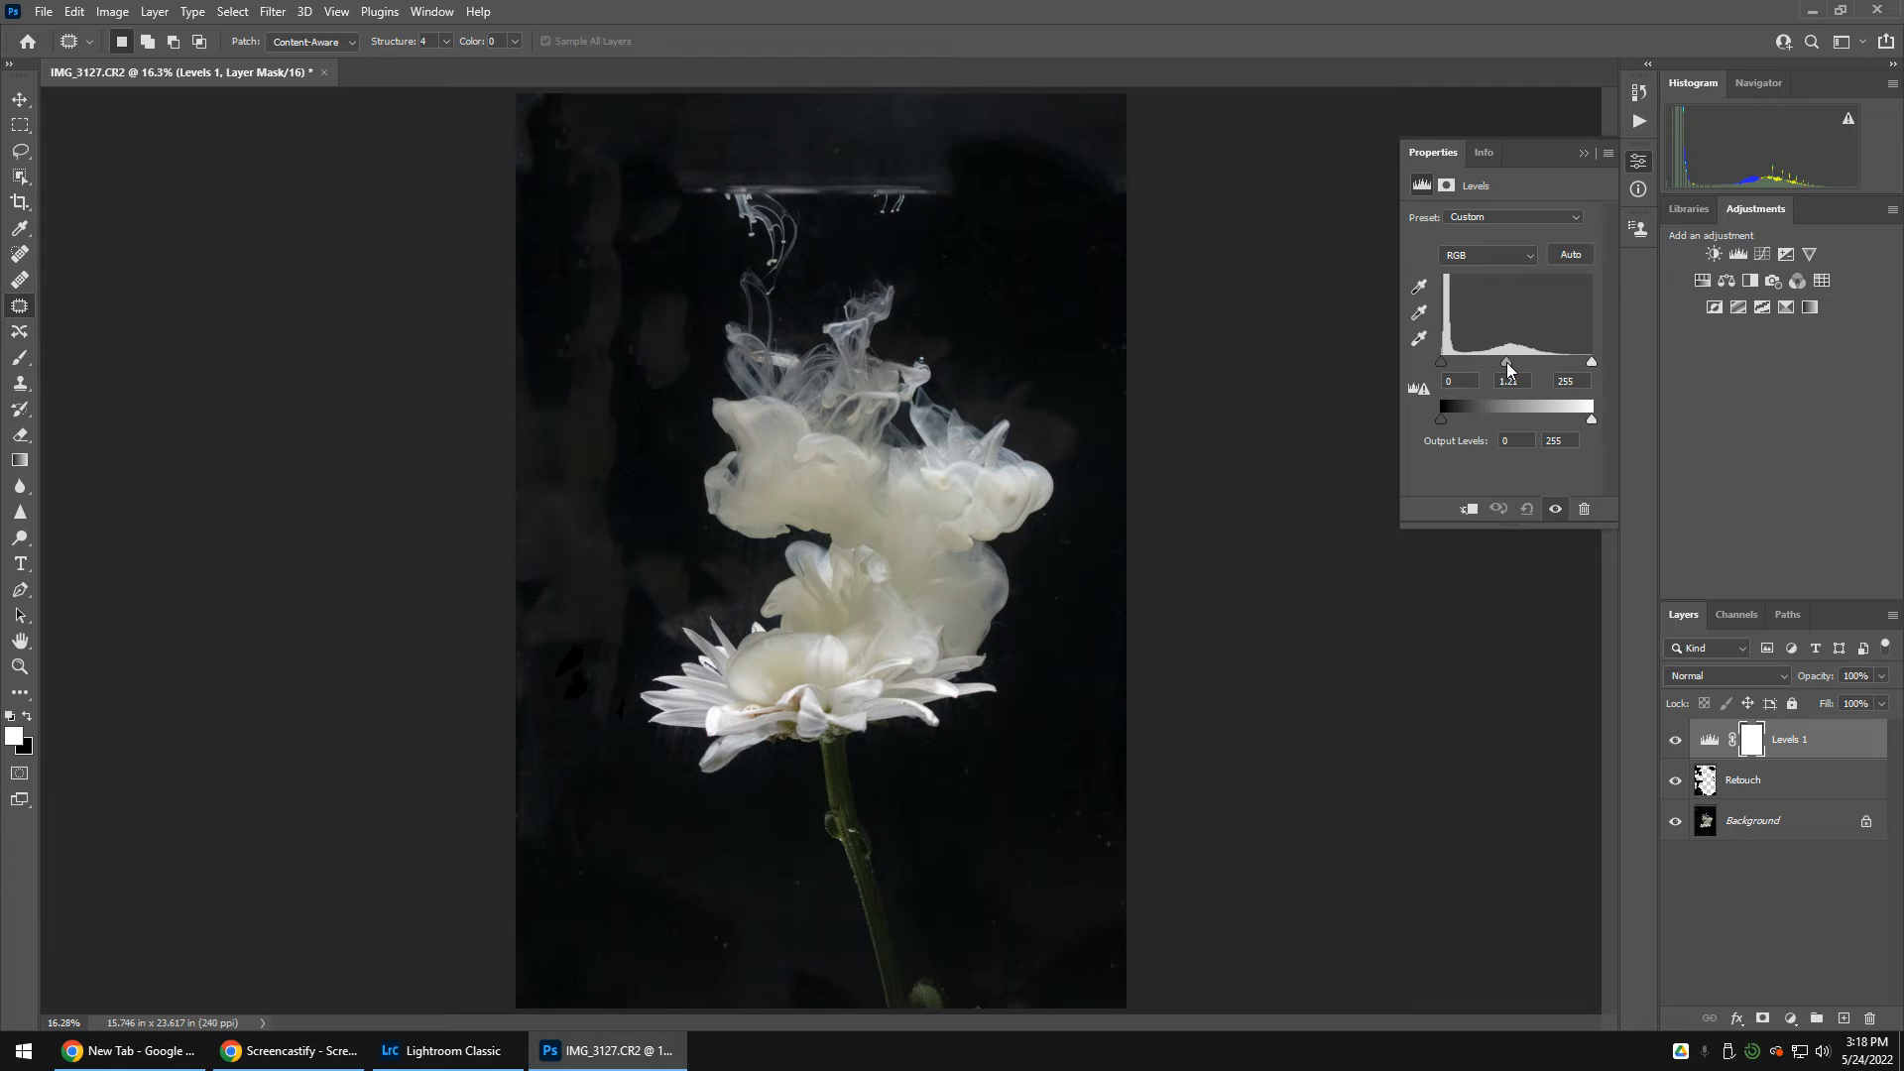
left_click_drag(1591, 361, 1578, 368)
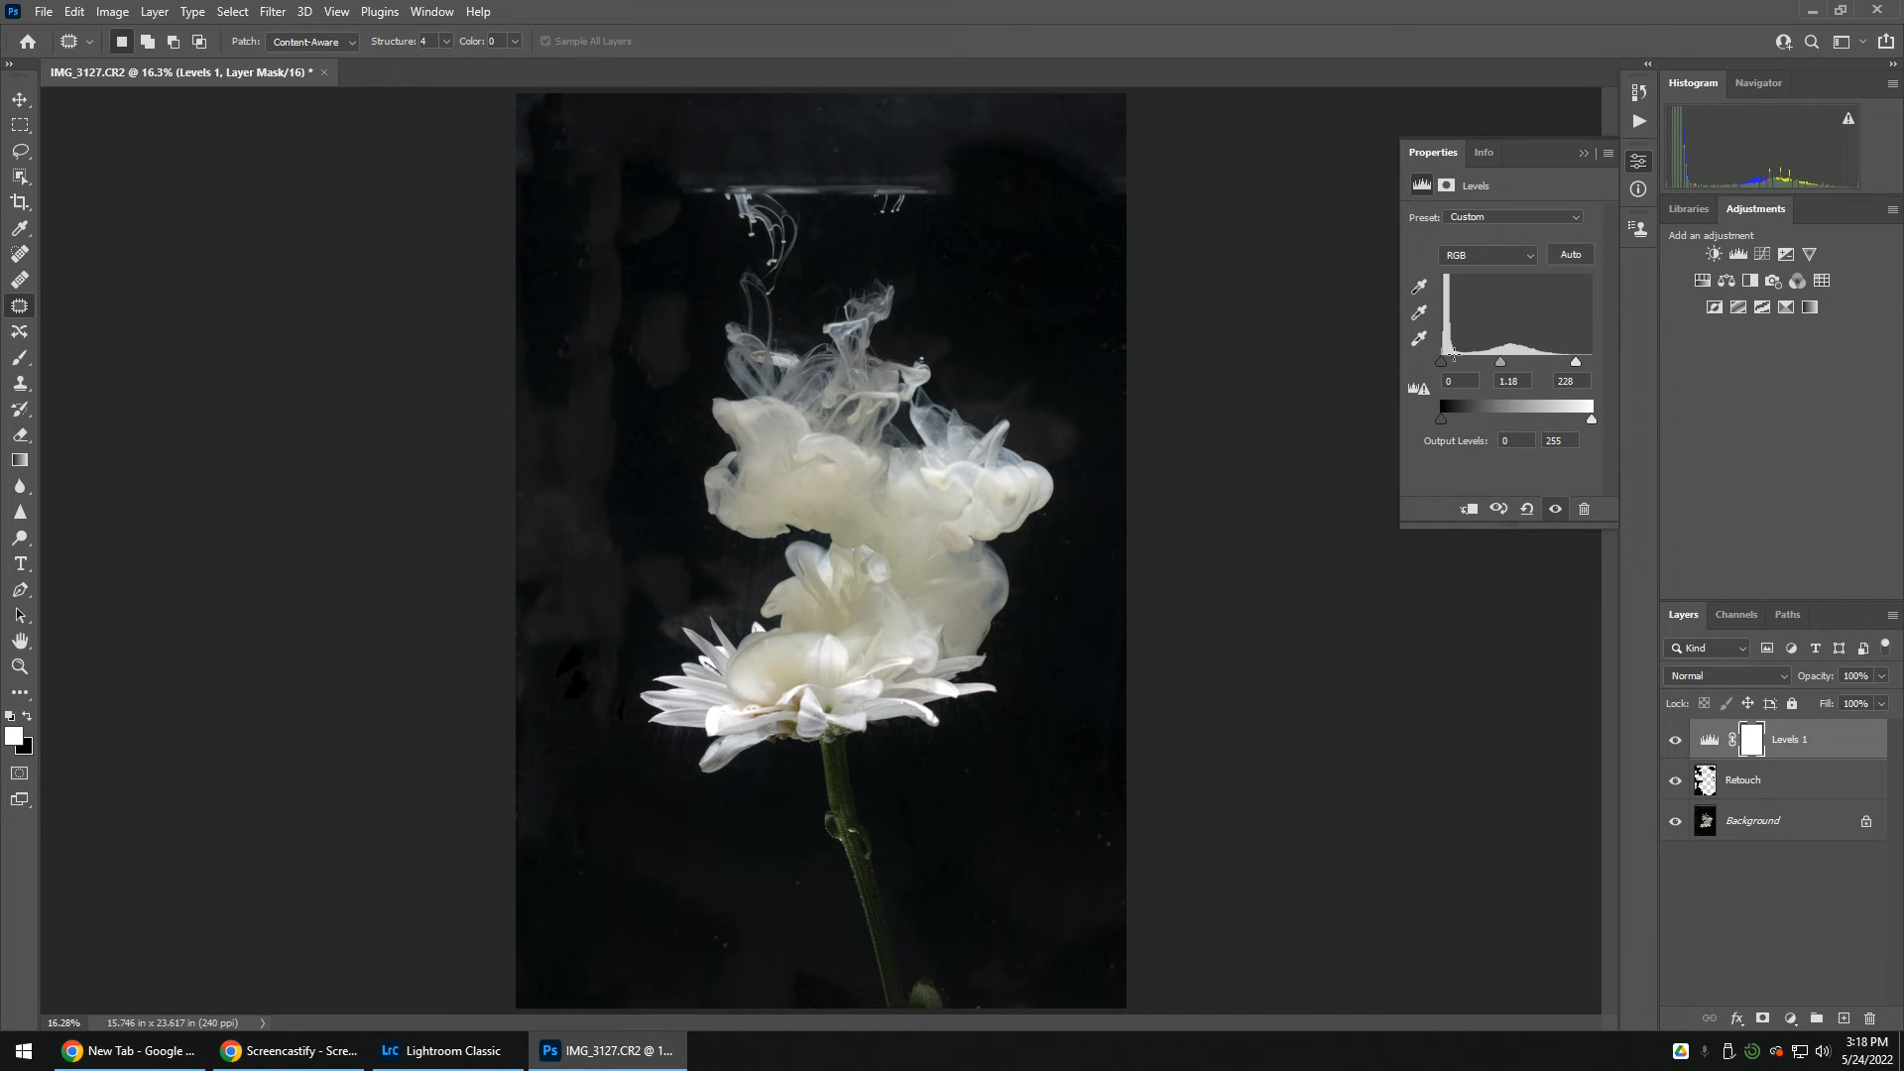
left_click_drag(1439, 361, 1445, 366)
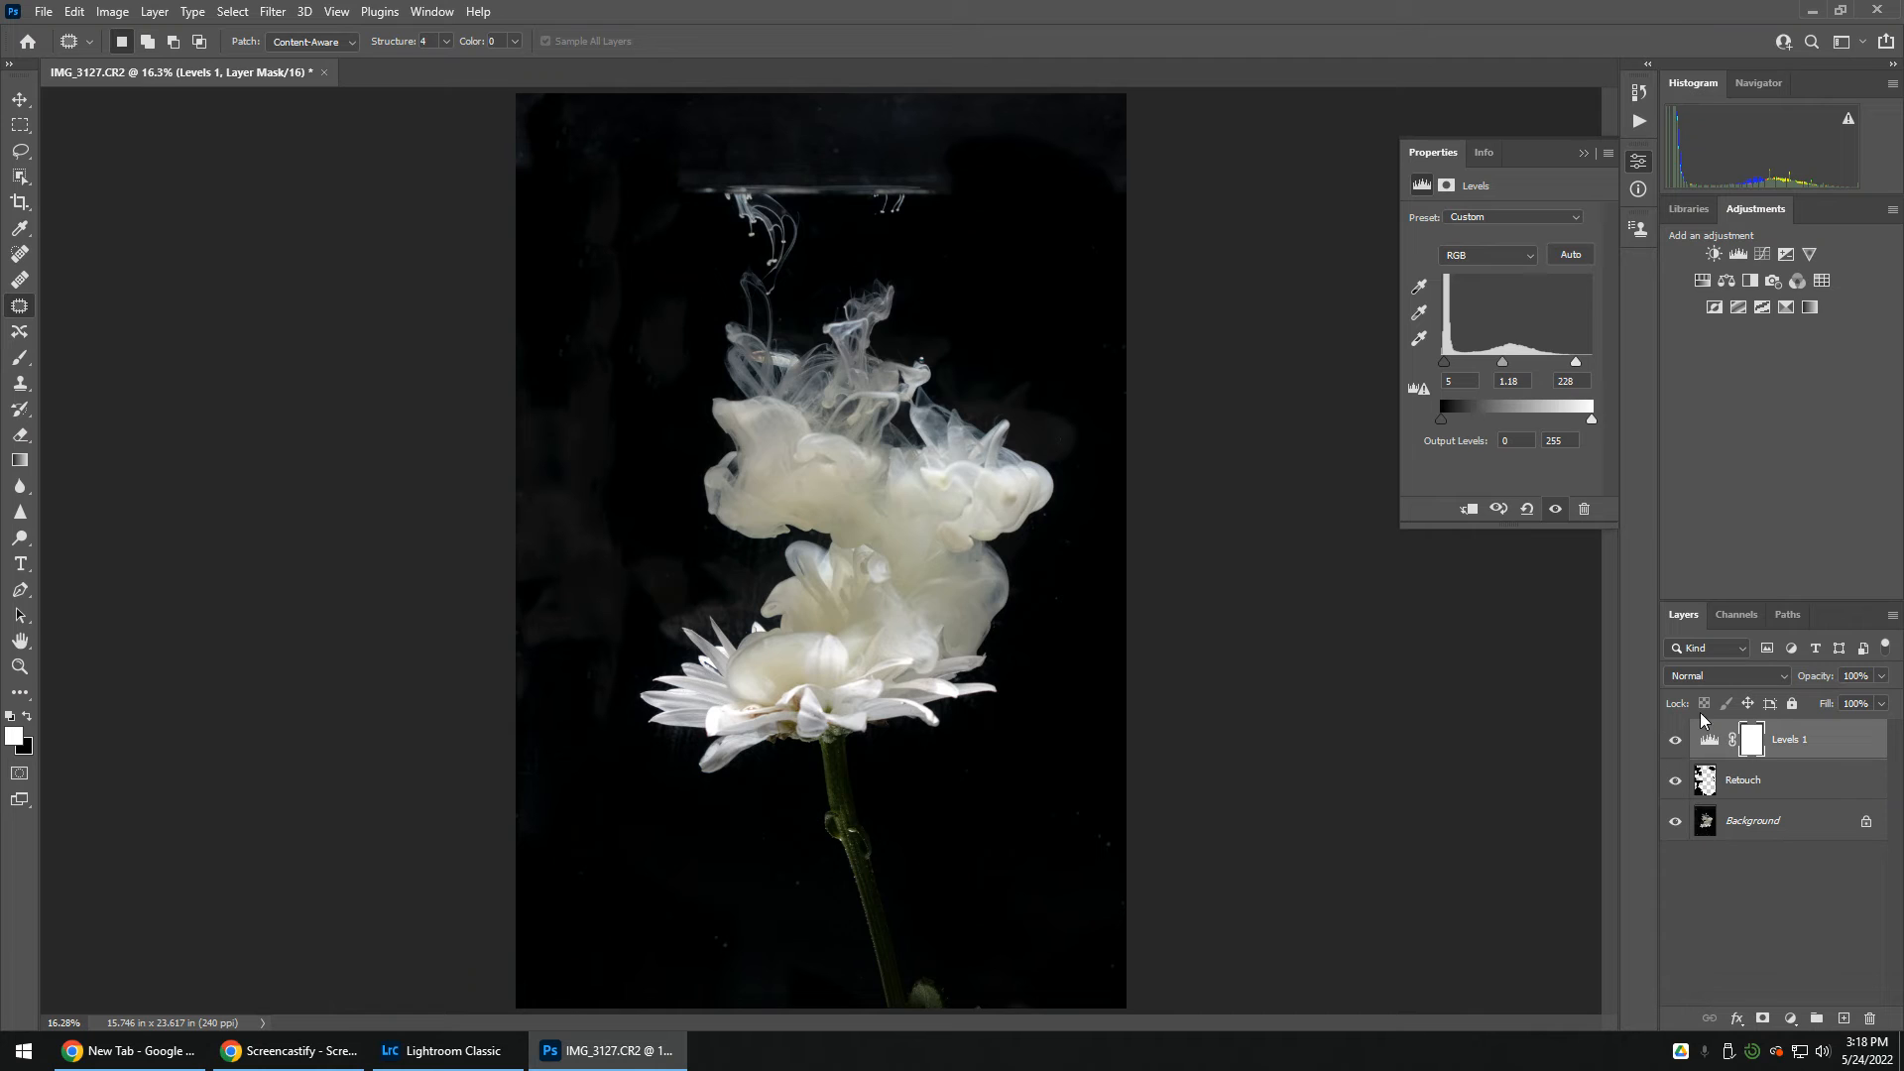
Step: Invert the Levels mask to black and paint the stem in white with a size 150 brush at 15% opacity
left_click(1749, 745)
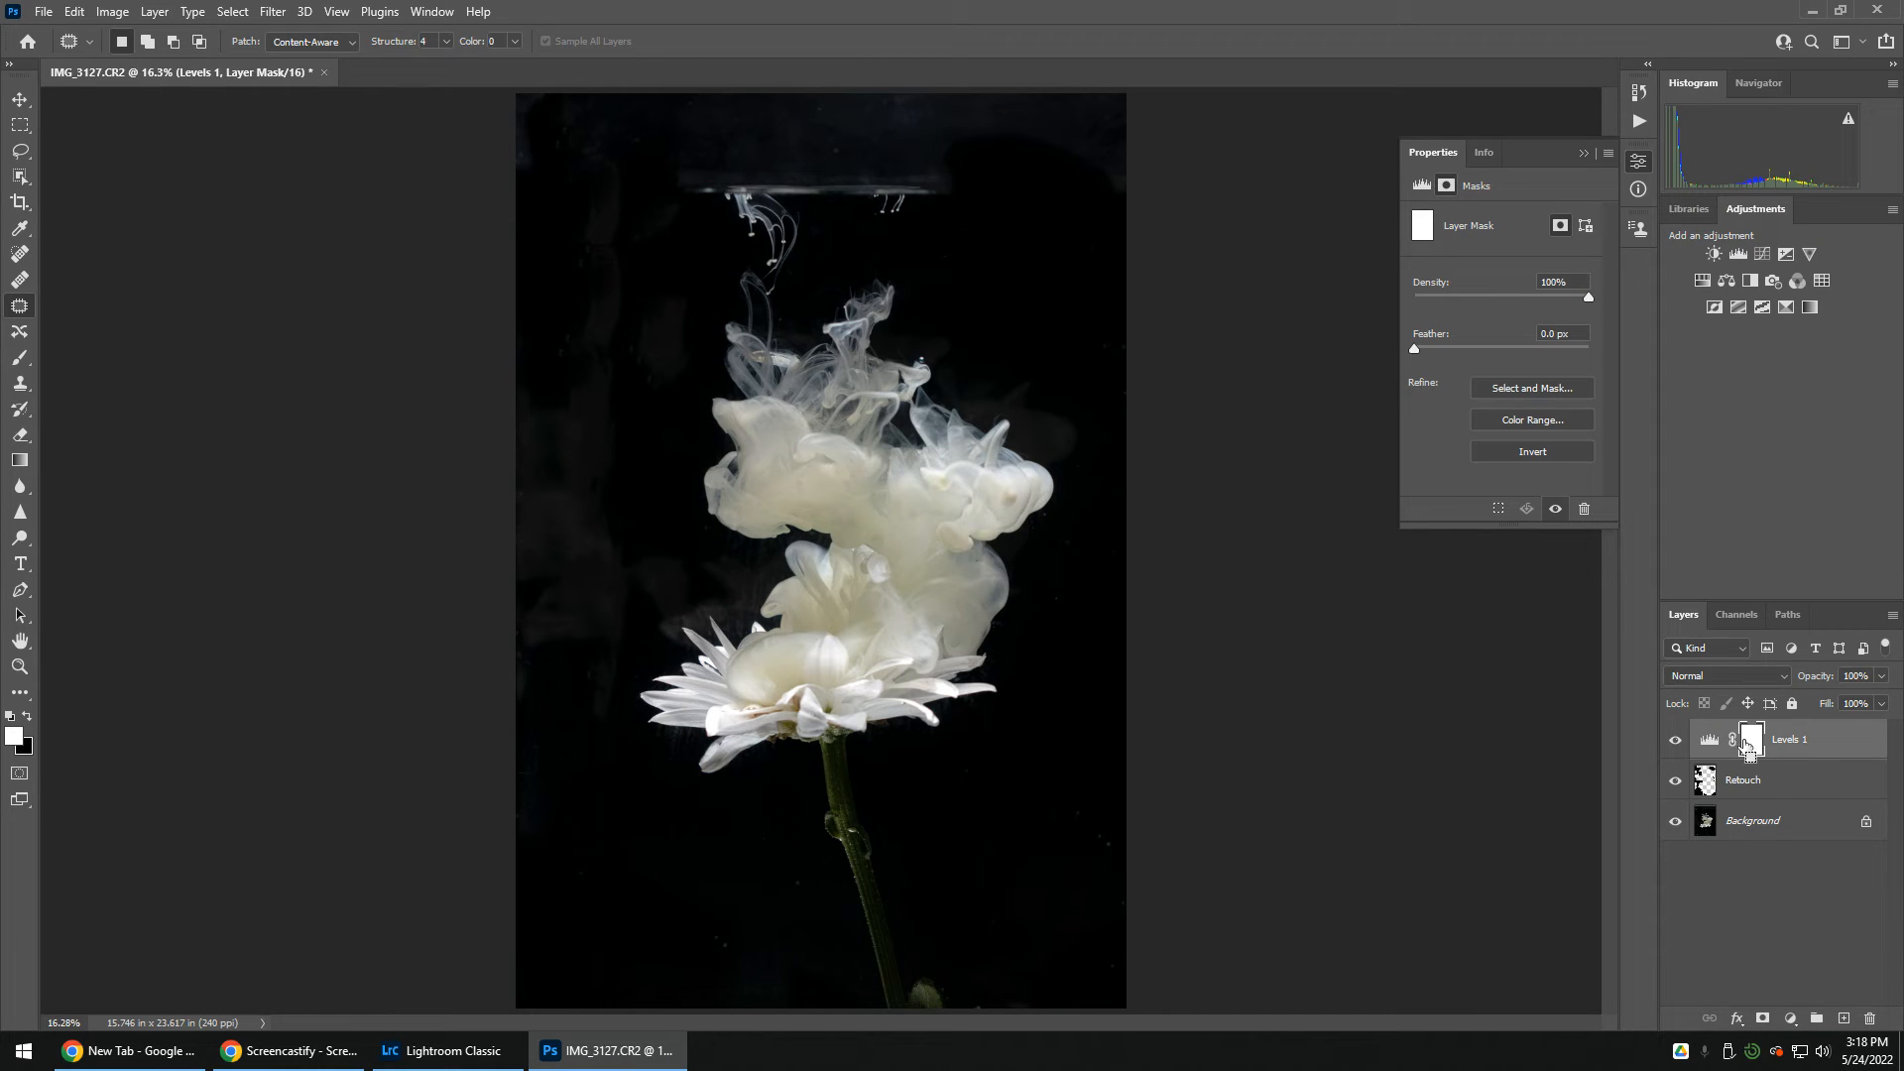
key("ctrl+i")
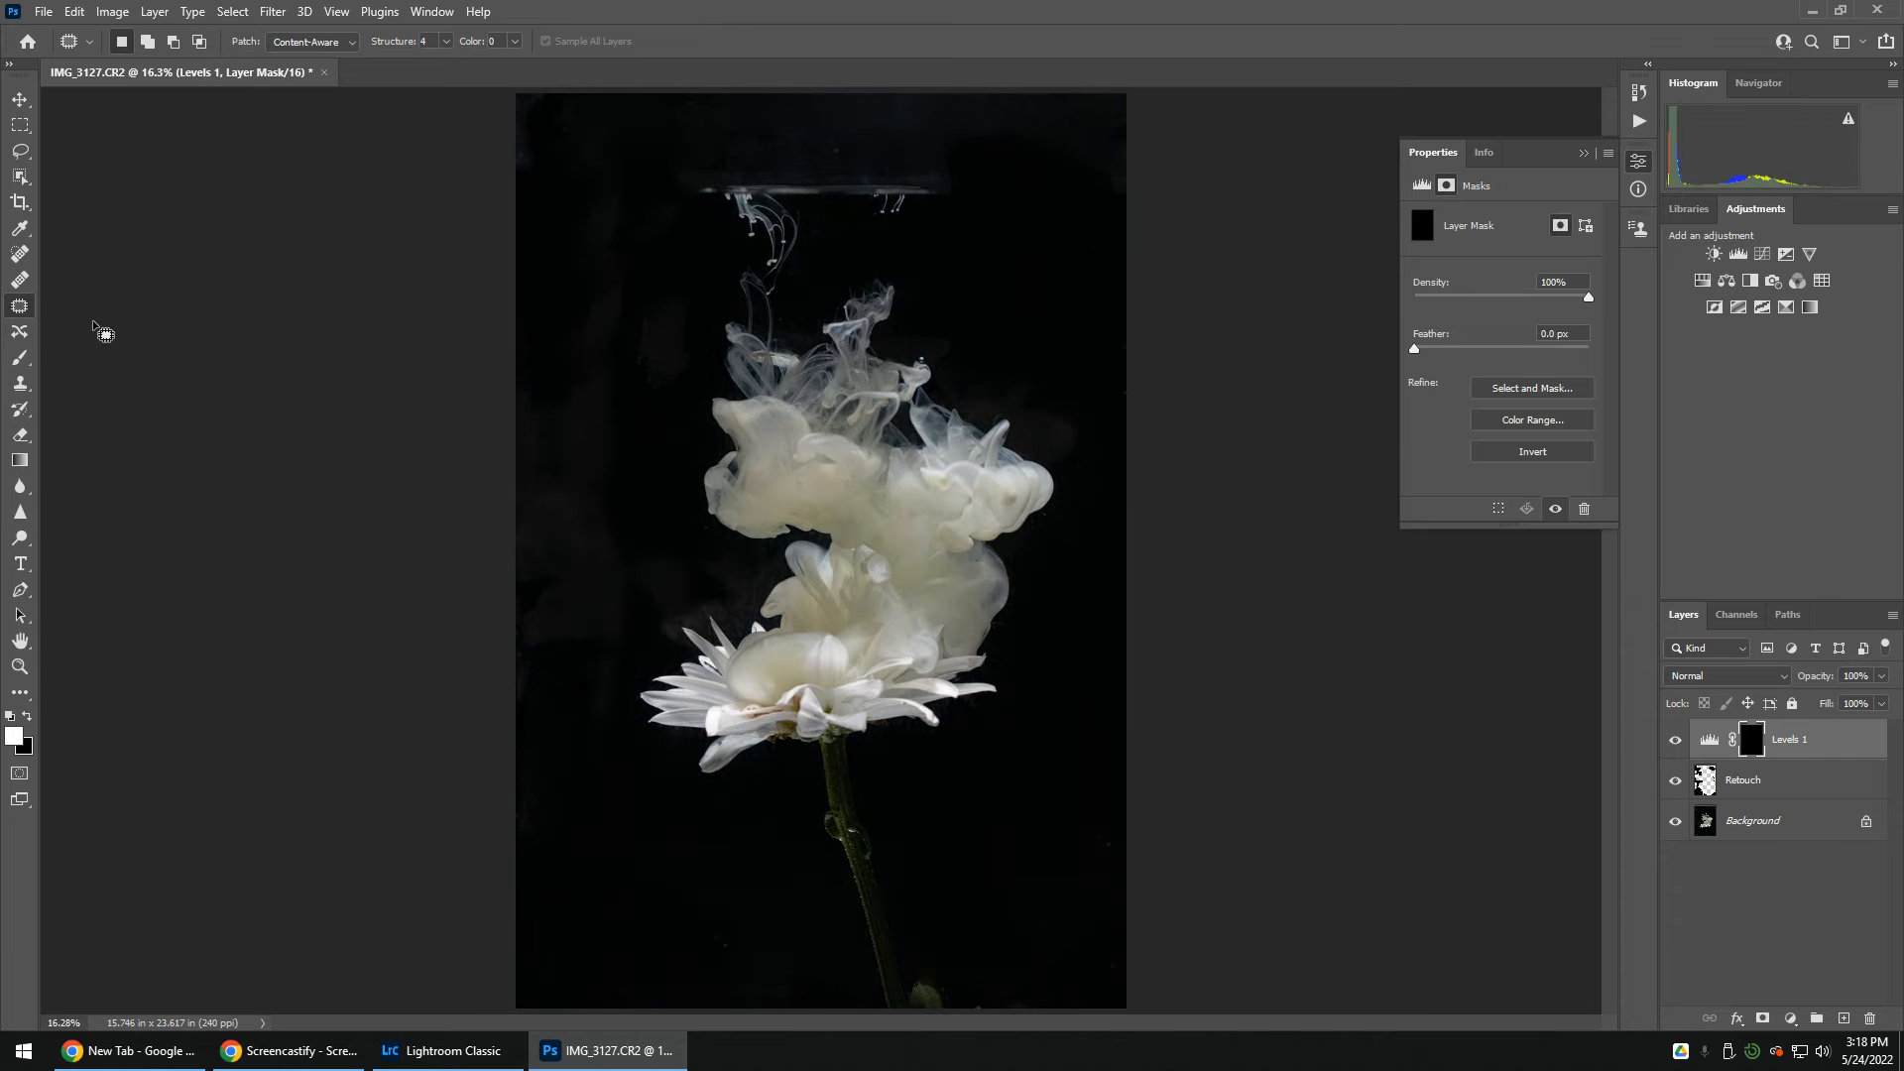
key("b")
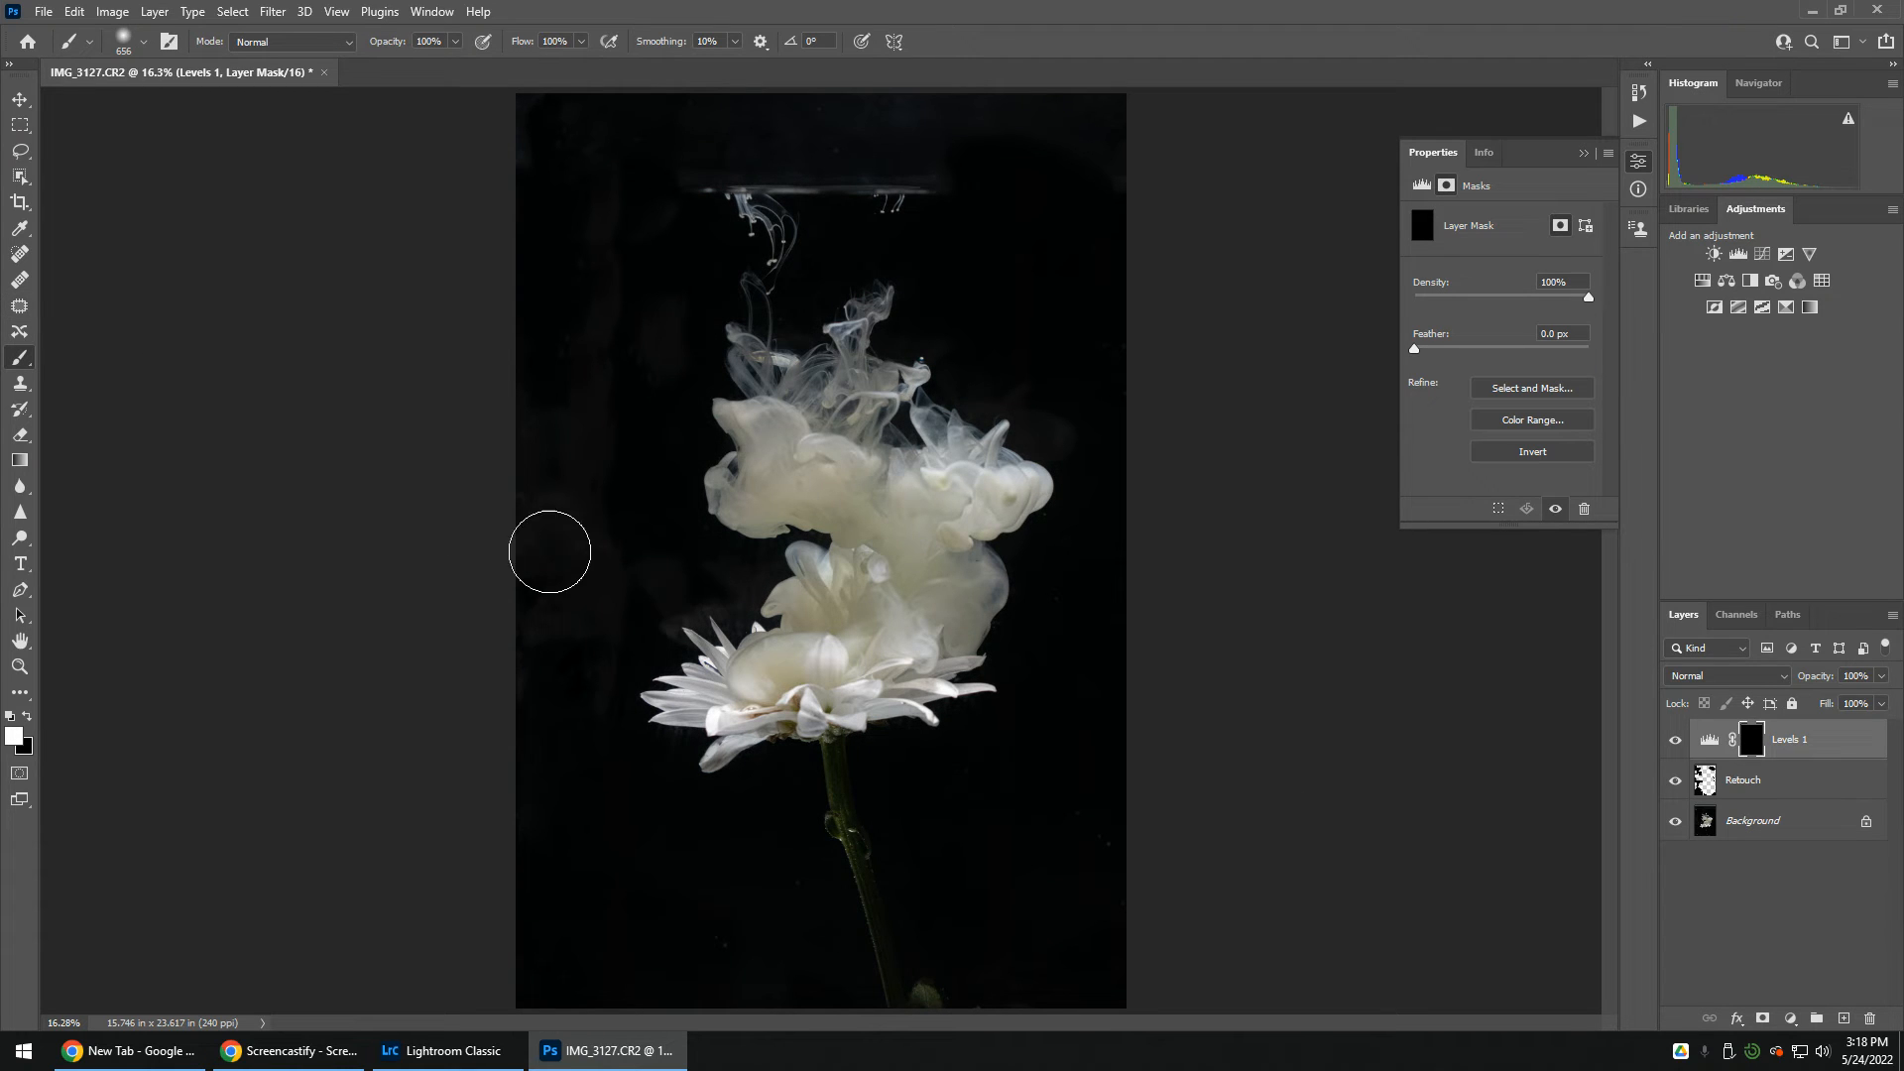
key("bracketleft")
key("bracketleft")
key("bracketleft")
key("bracketleft")
key("bracketleft")
key("bracketleft")
key("bracketleft")
key("bracketleft")
left_click(454, 43)
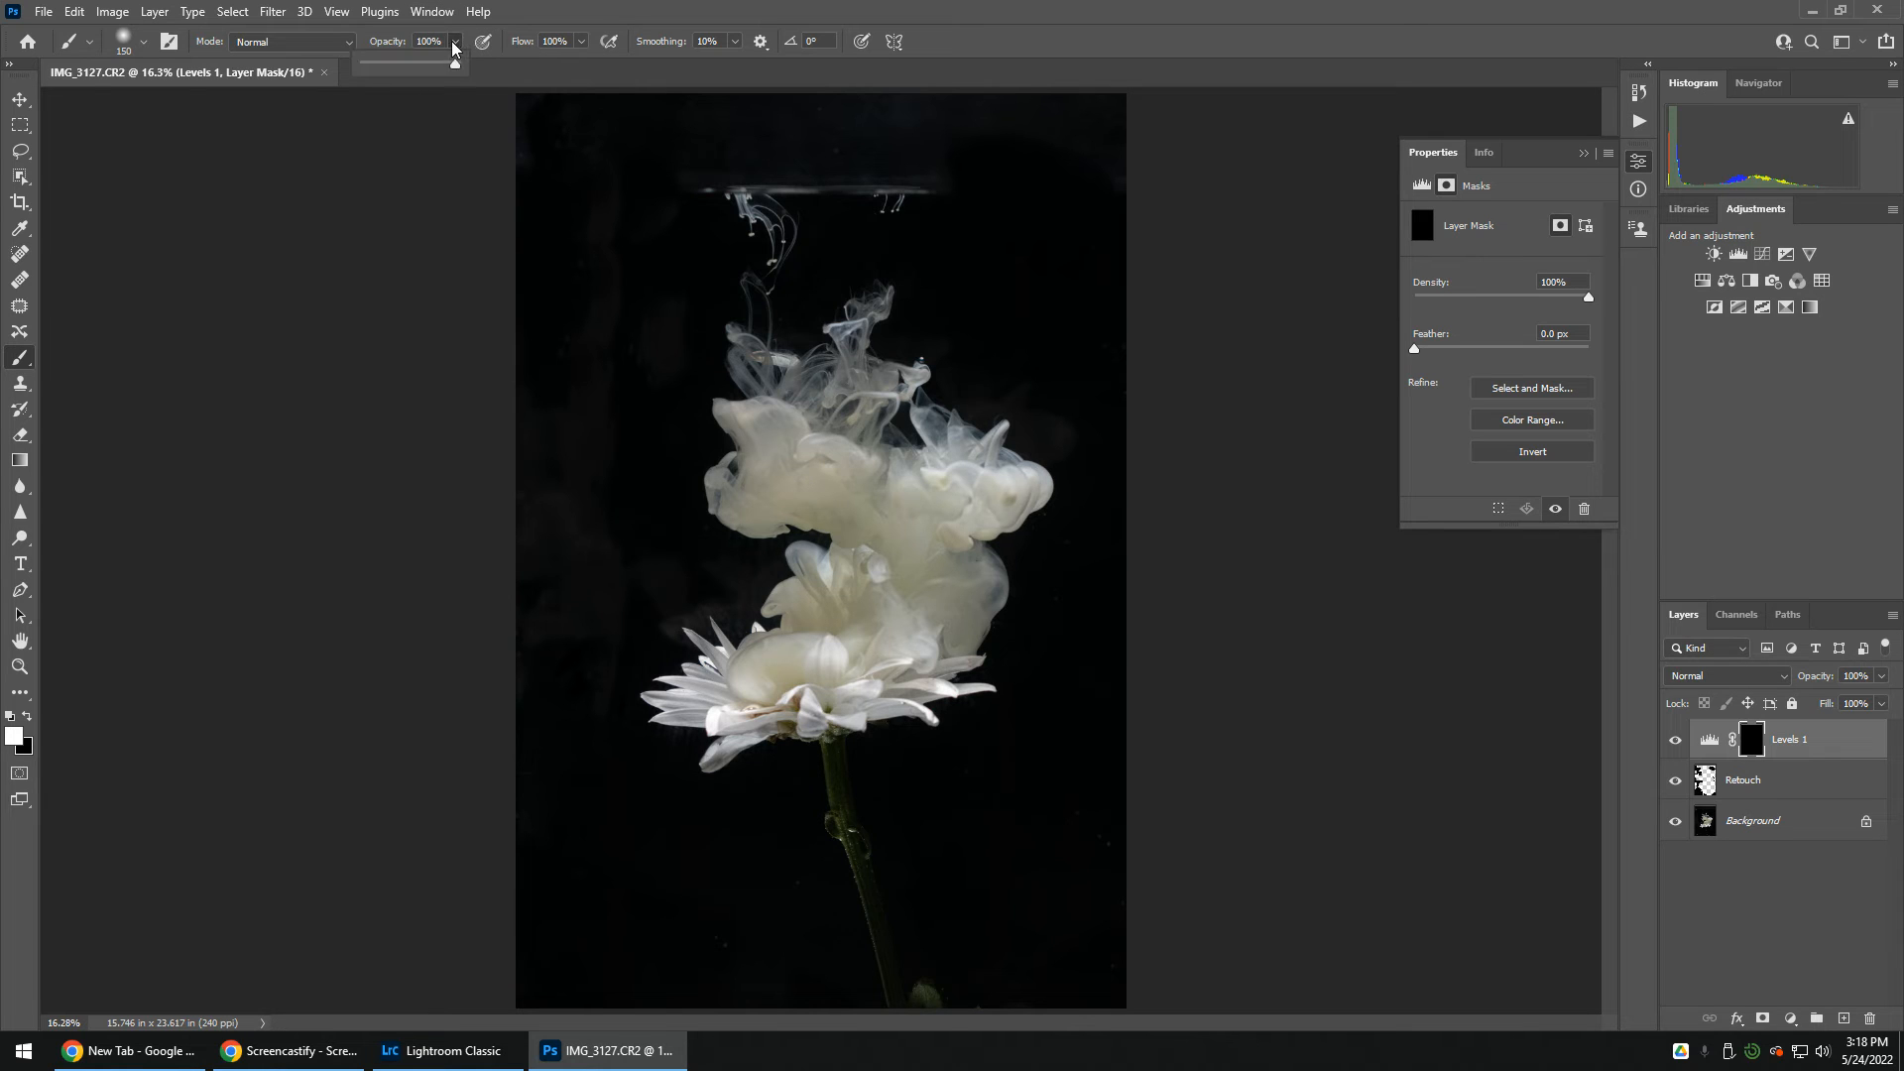
left_click_drag(413, 65, 381, 64)
left_click(836, 784)
left_click_drag(861, 893, 901, 1010)
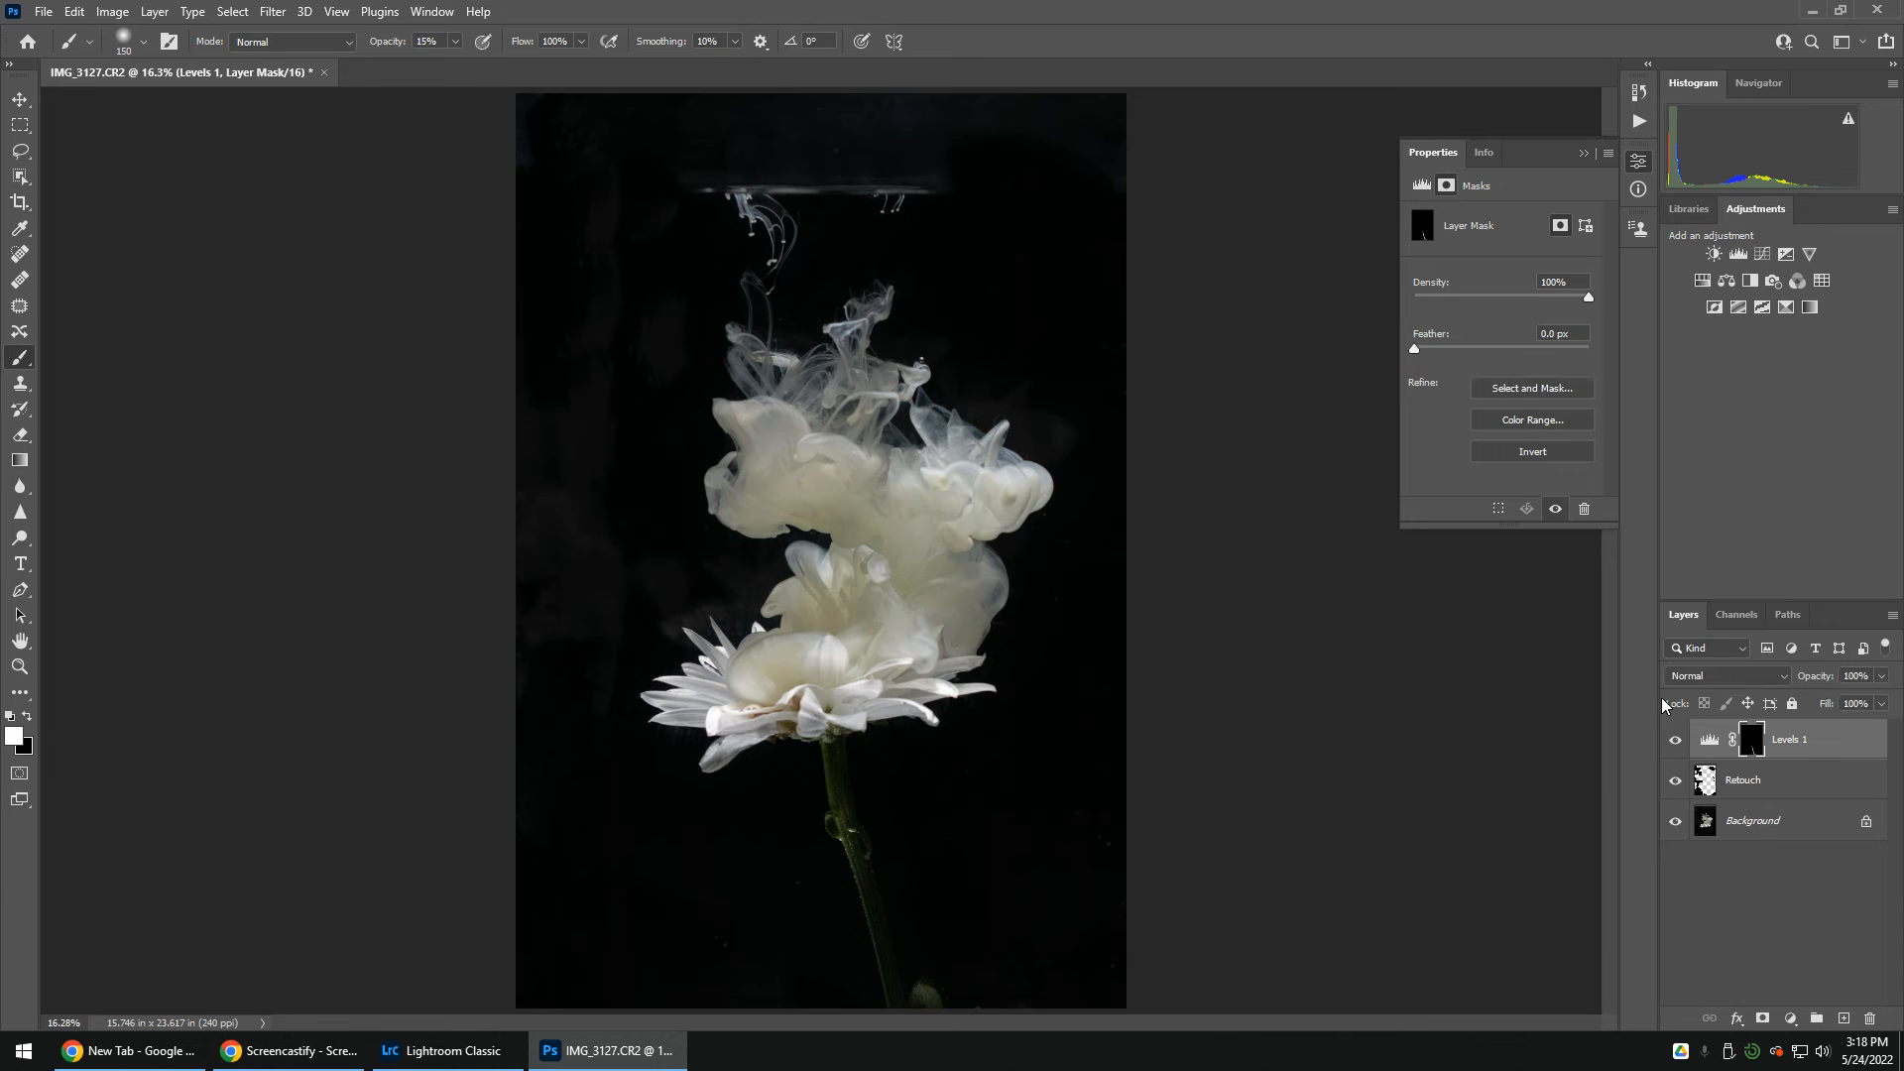
Step: Lower the white input level of the Levels adjustment to brighten the stem further, and reselect its mask
left_click(1710, 746)
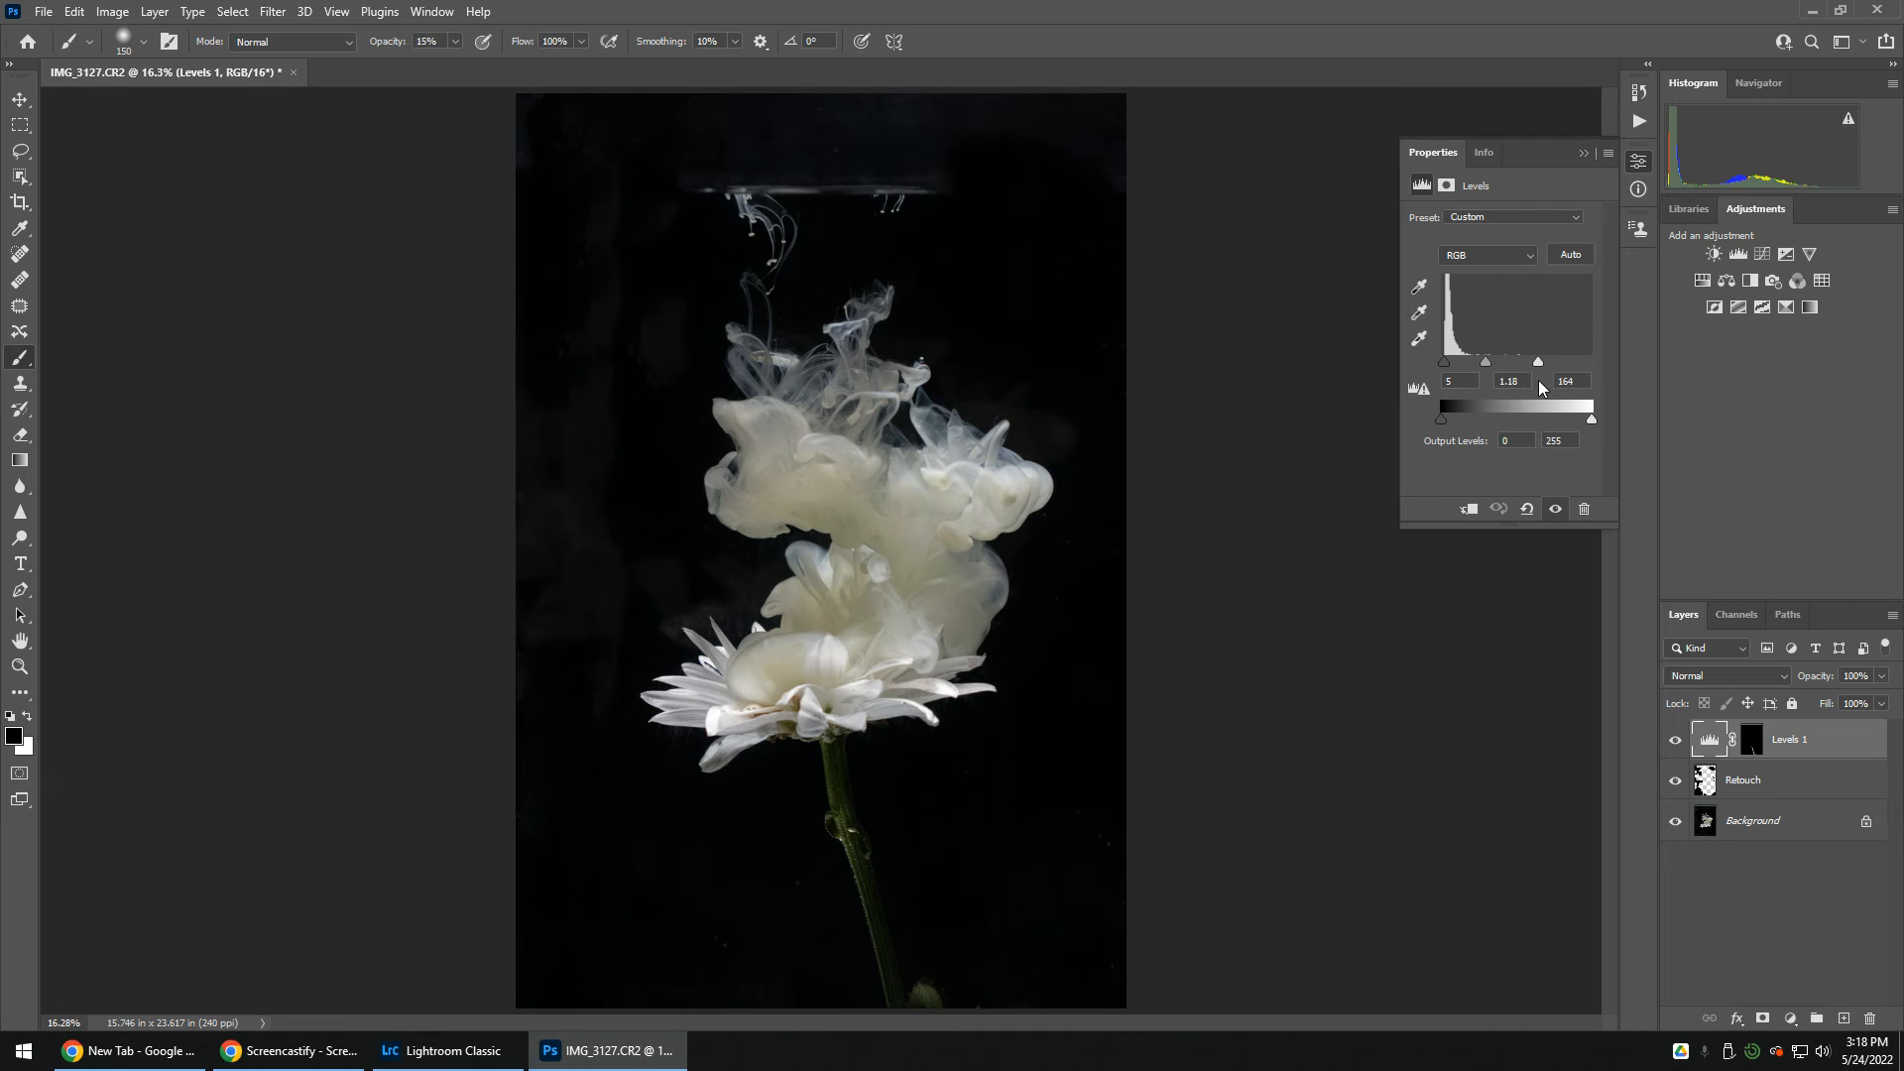
left_click_drag(1525, 388, 1529, 383)
left_click(1752, 744)
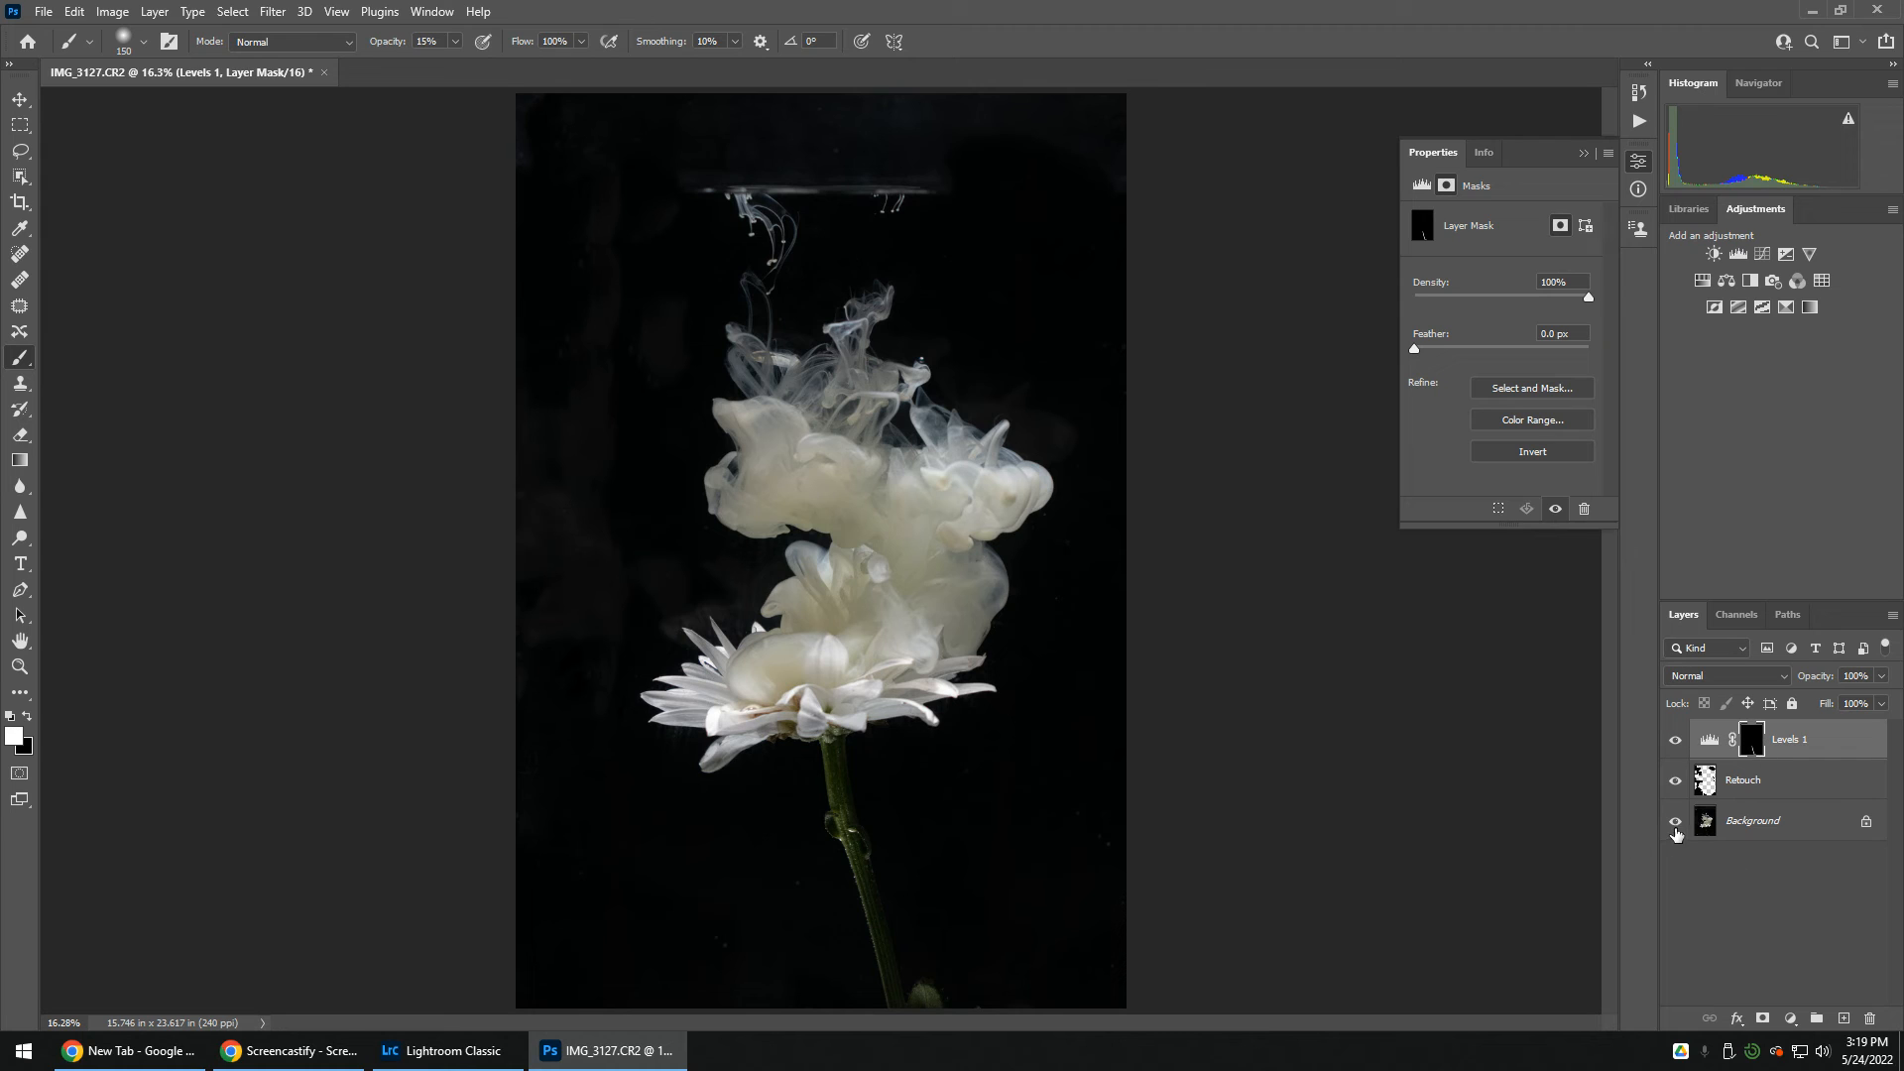
Step: Add a Brightness/Contrast adjustment layer with brightness -101 and invert its mask to black
left_click(1713, 256)
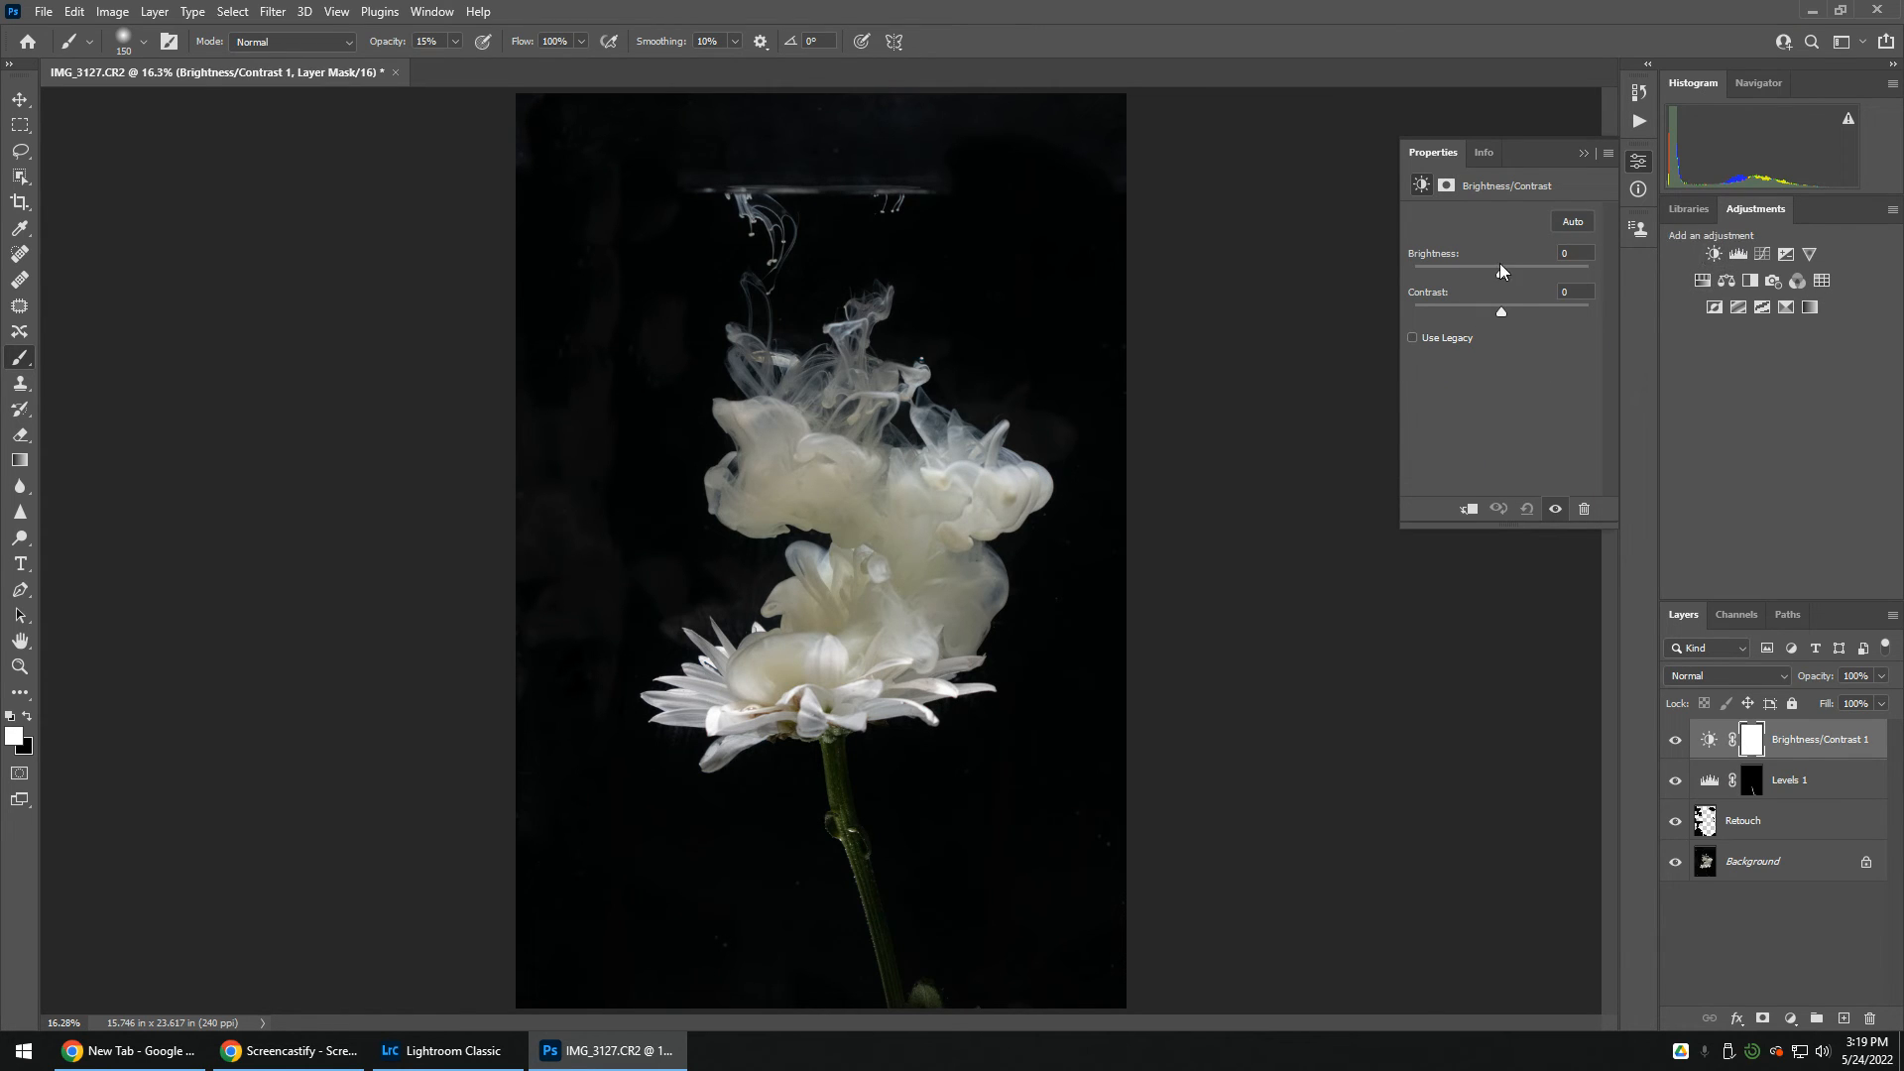
left_click_drag(1500, 266, 1443, 293)
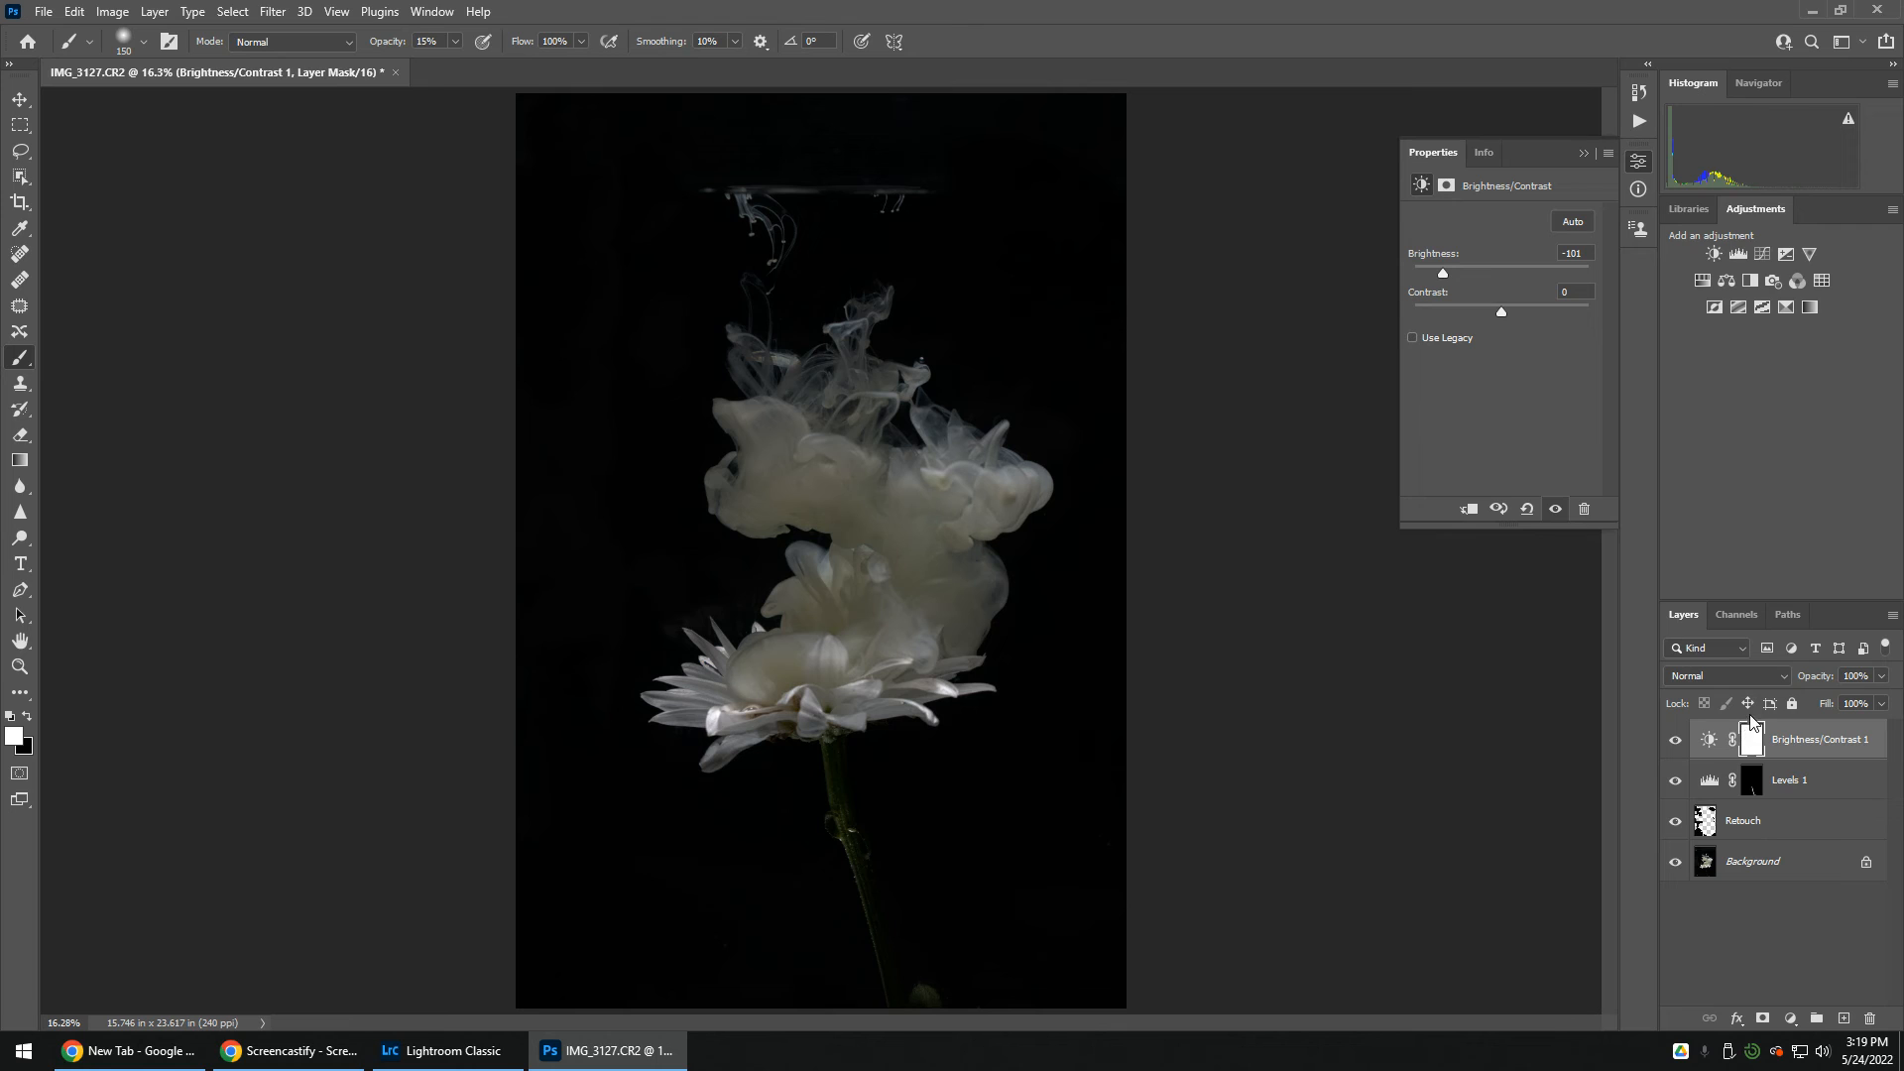
key("ctrl+i")
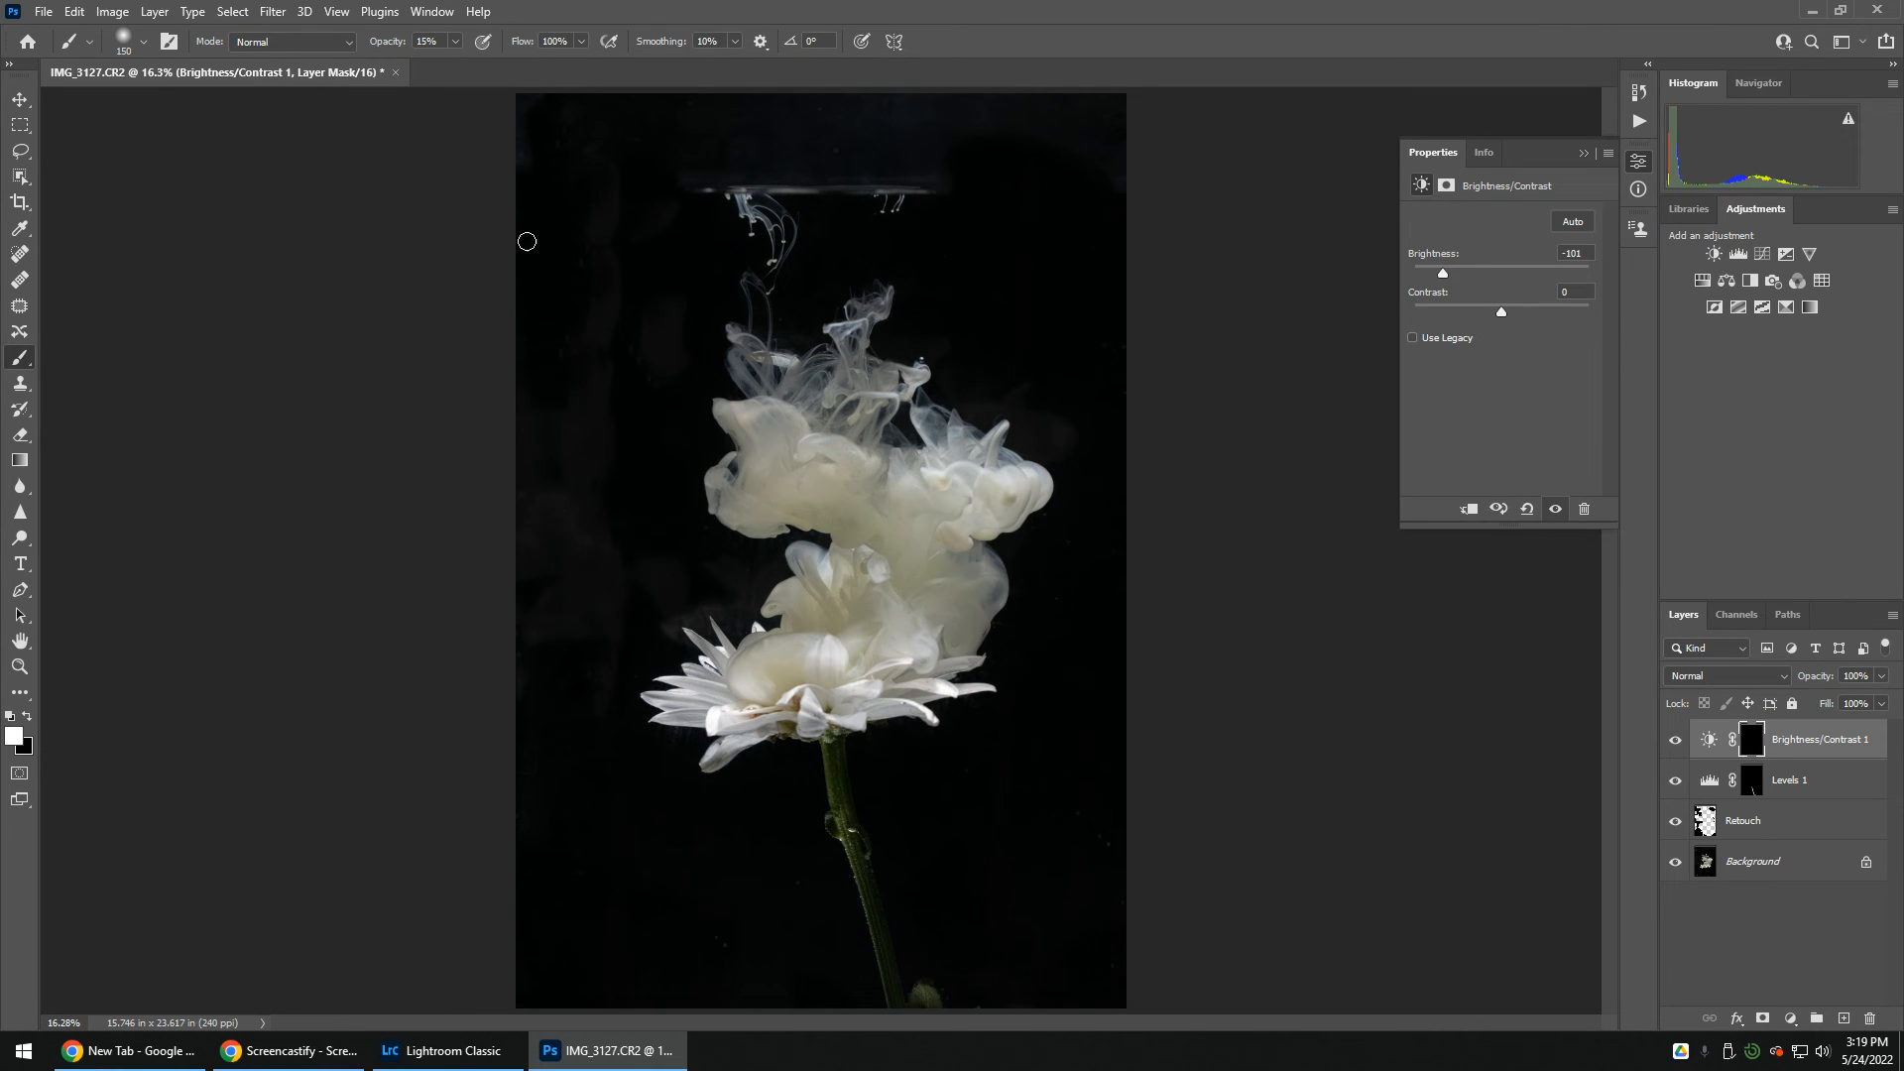
Step: Darken the background around the flower and ink by painting white on the Brightness/Contrast mask with a size 1100 brush at 60% opacity
key("bracketright")
key("bracketright")
key("bracketright")
key("bracketright")
key("bracketright")
key("bracketright")
left_click(456, 42)
left_click_drag(468, 67, 499, 67)
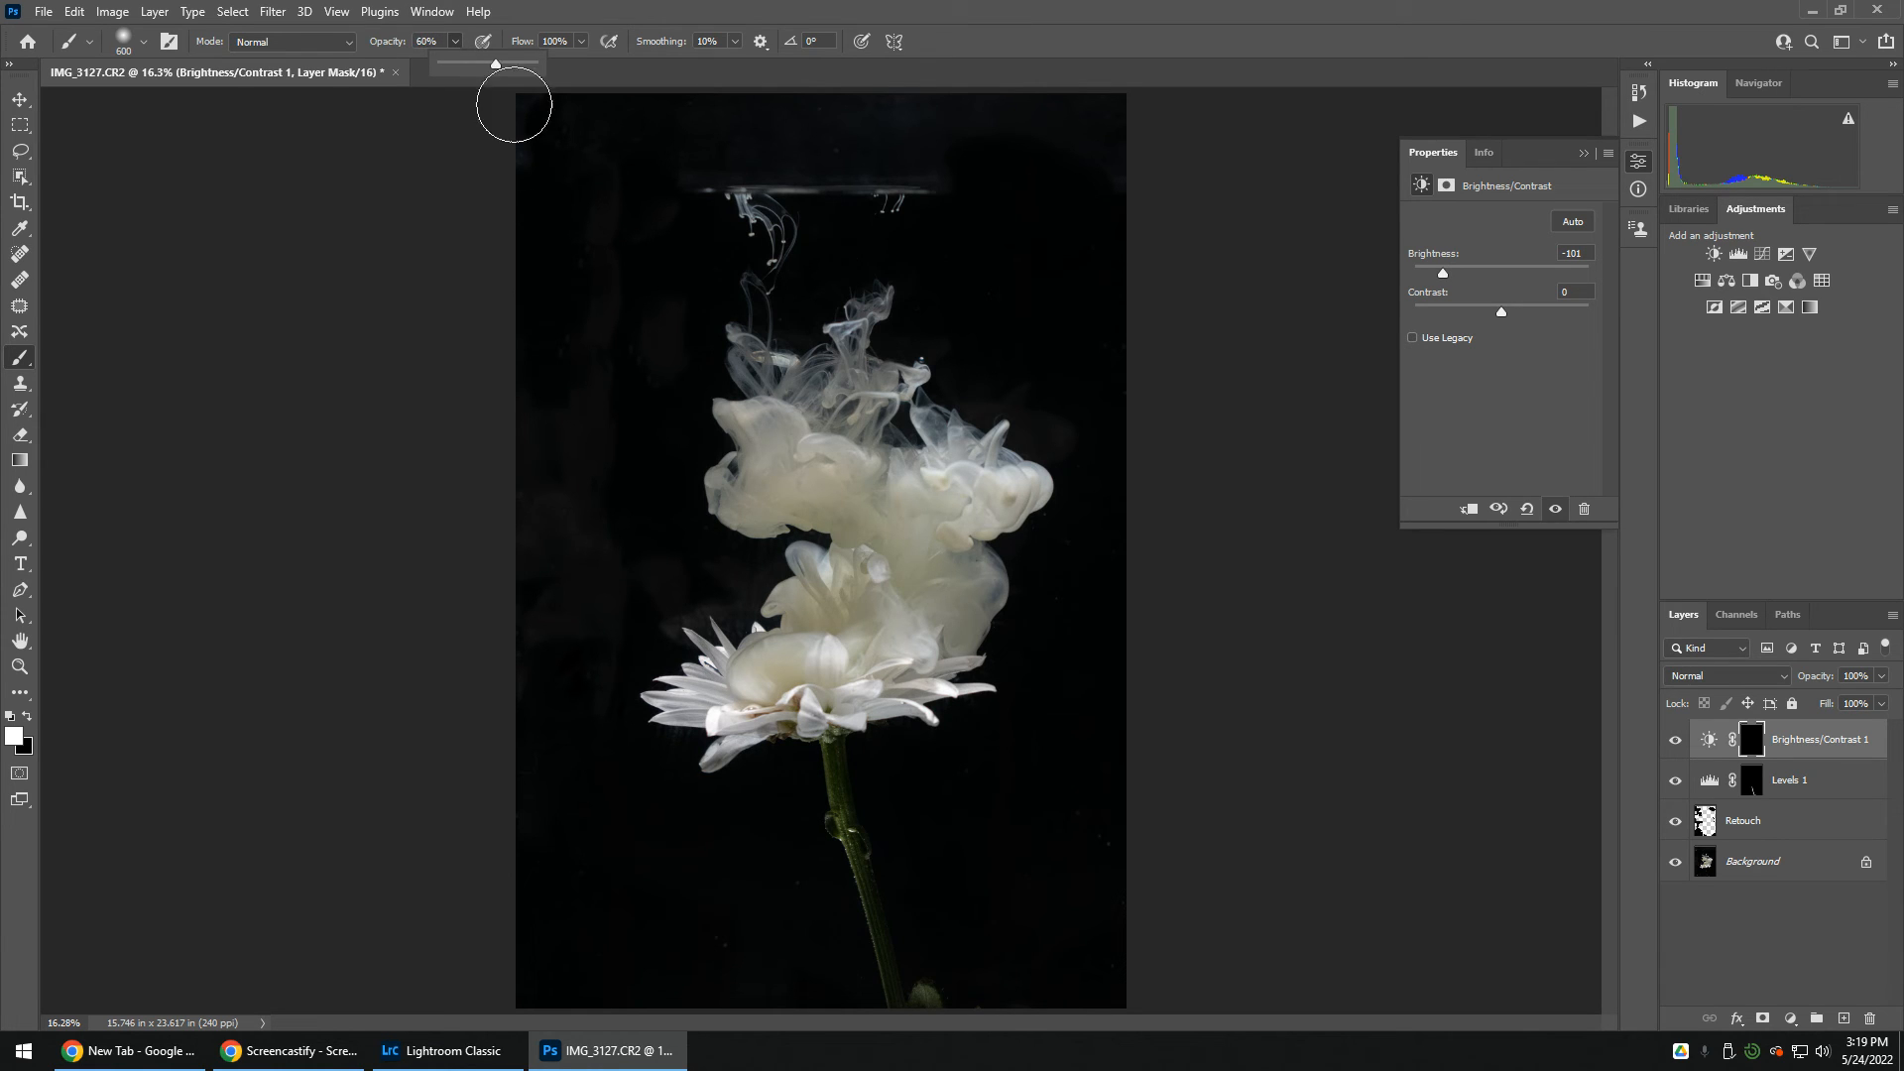
key("bracketright")
key("bracketright")
key("bracketright")
key("bracketright")
key("bracketright")
mouse_move(558, 183)
left_mouse_down()
mouse_move(536, 598)
mouse_move(570, 335)
mouse_move(593, 483)
mouse_move(643, 598)
mouse_move(528, 876)
mouse_move(545, 770)
mouse_move(650, 982)
mouse_move(780, 1019)
left_mouse_up()
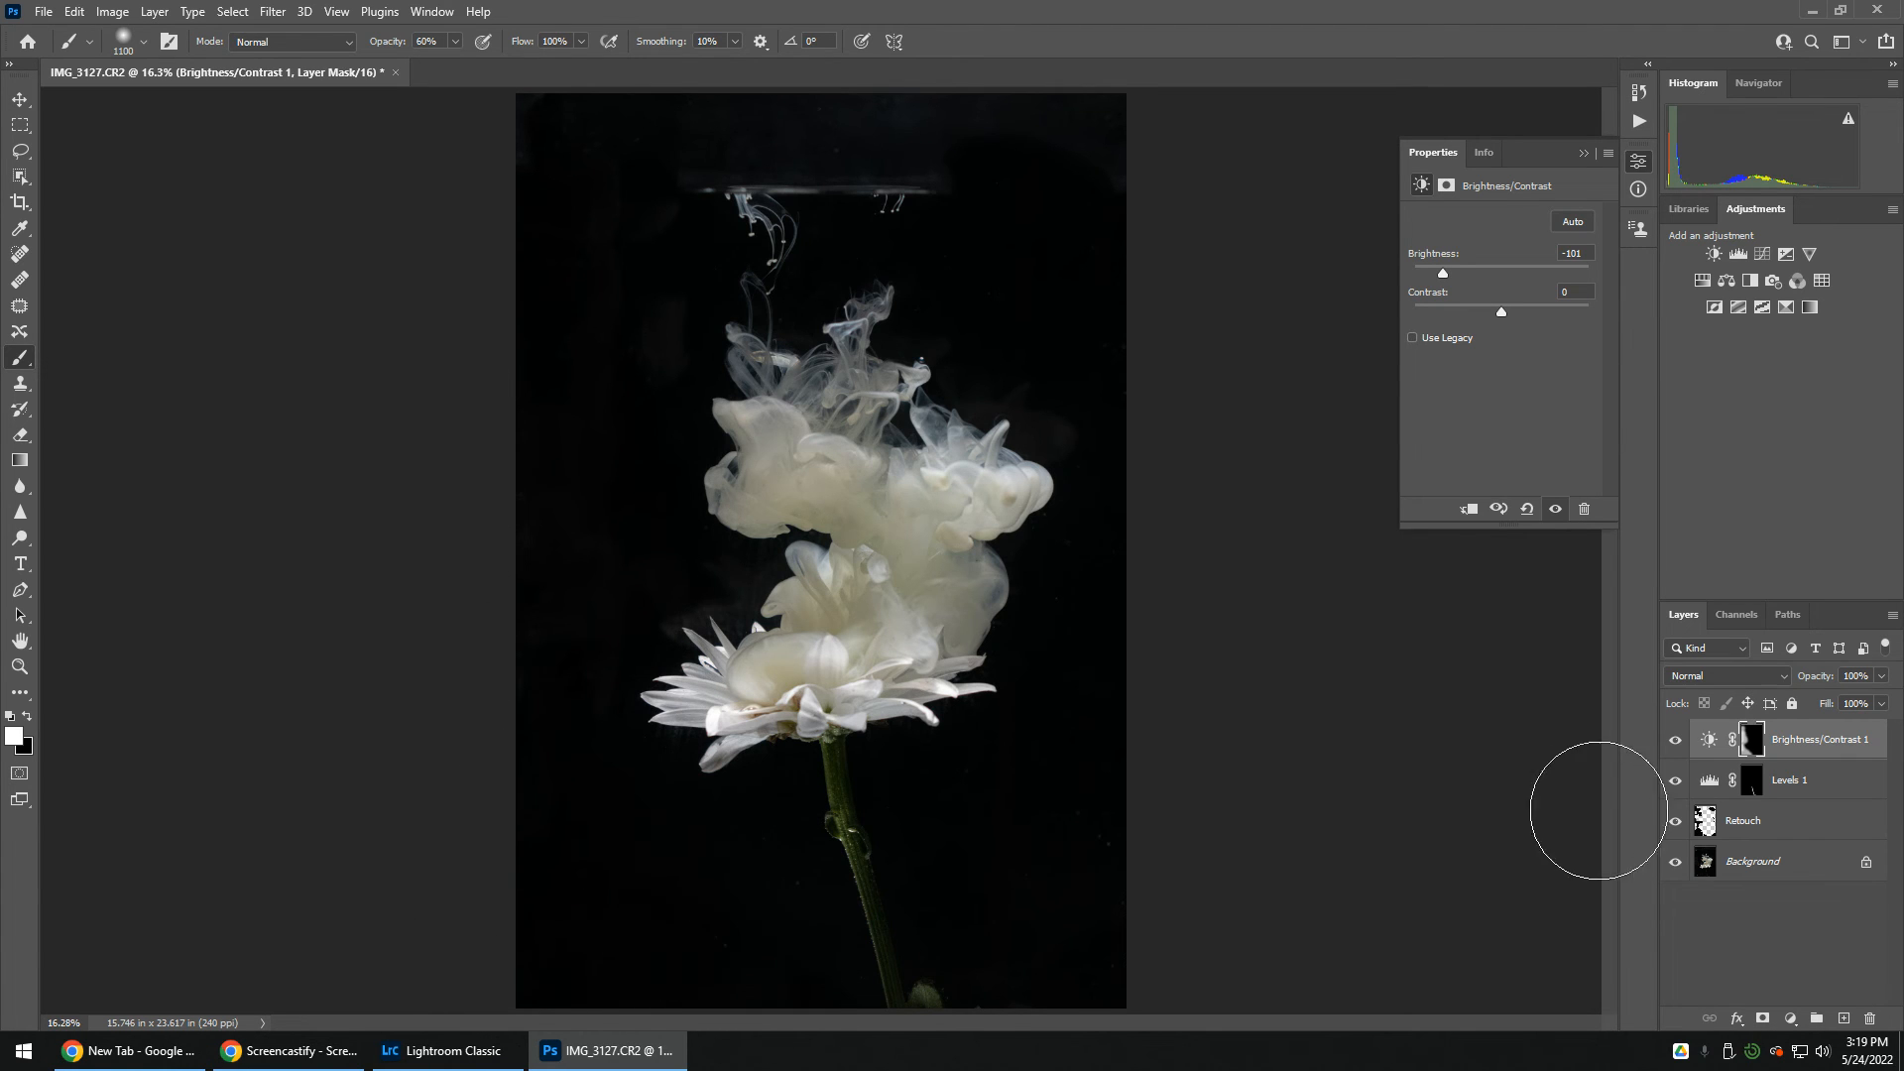
mouse_move(617, 331)
left_mouse_down()
mouse_move(564, 587)
mouse_move(511, 313)
mouse_move(591, 840)
mouse_move(801, 1002)
left_mouse_up()
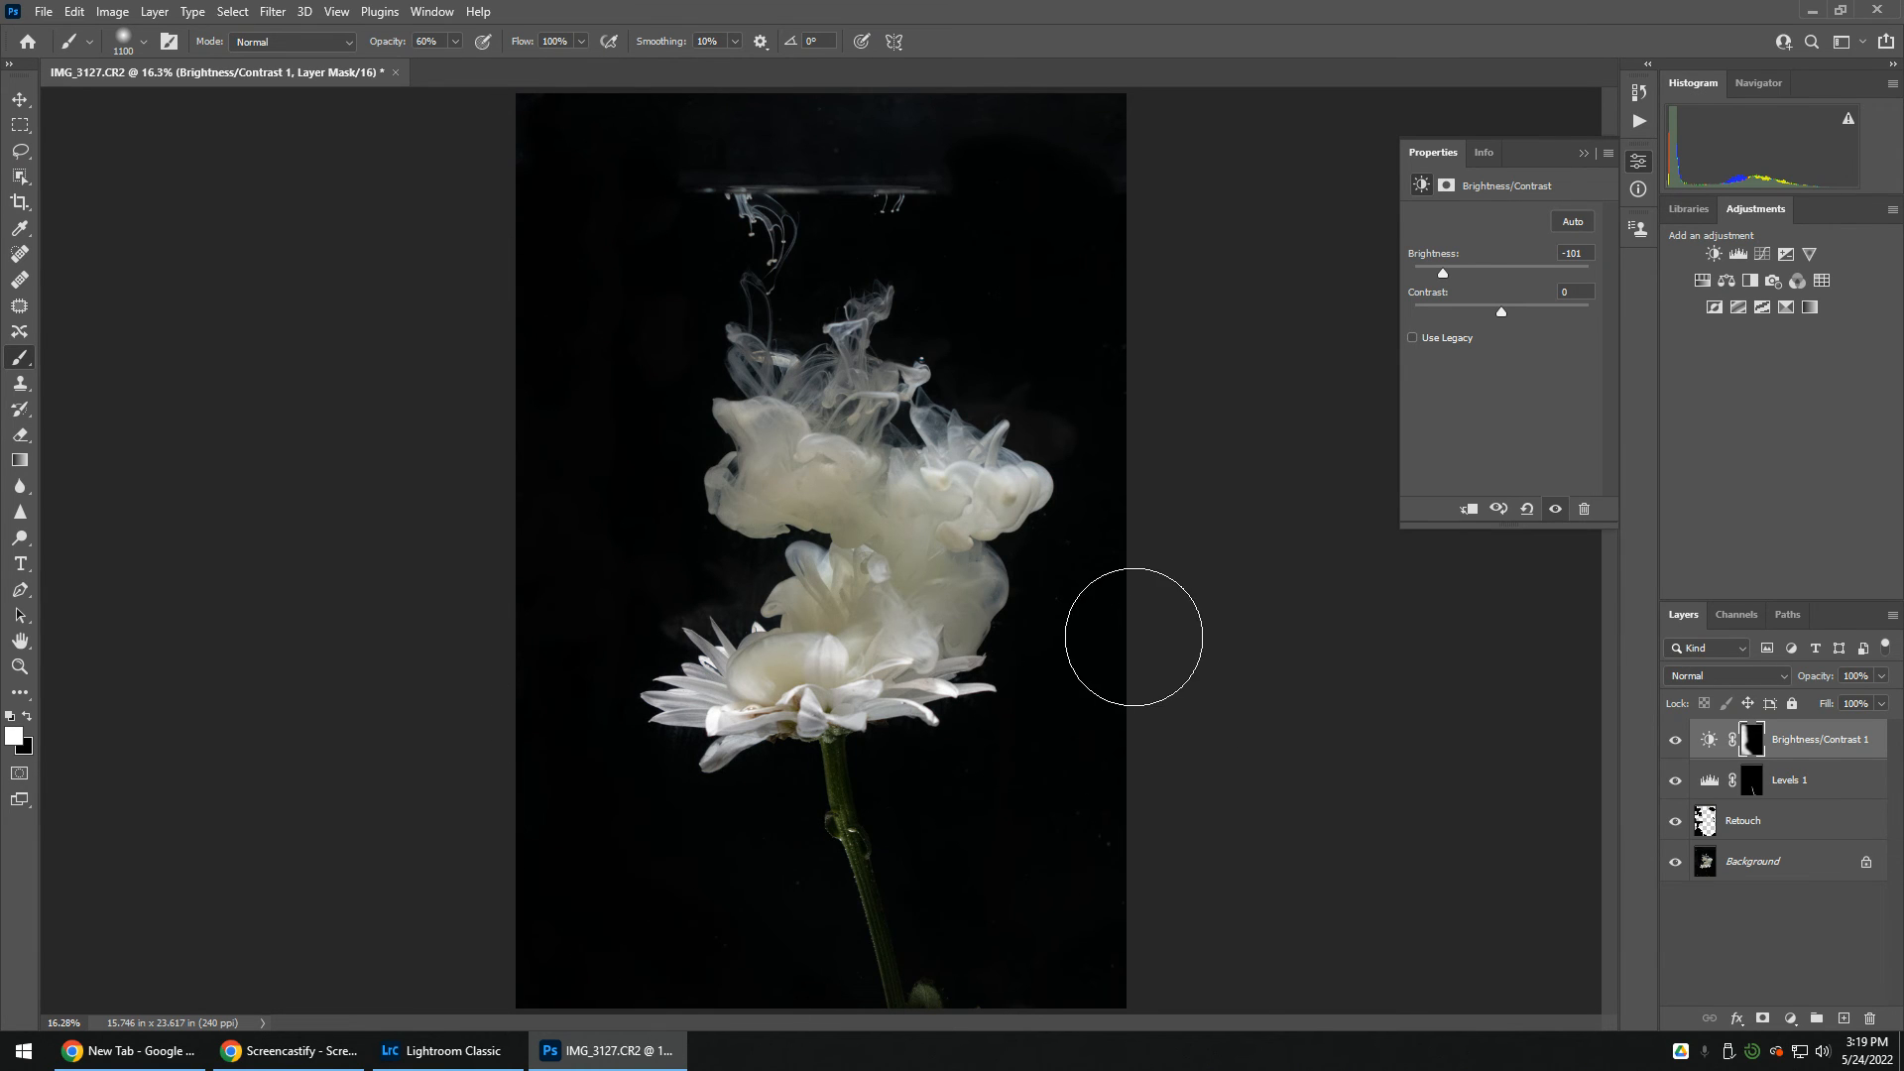
mouse_move(1135, 638)
left_mouse_down()
mouse_move(1040, 882)
mouse_move(1121, 1045)
left_mouse_up()
mouse_move(1087, 159)
left_mouse_down()
mouse_move(1054, 227)
mouse_move(1126, 434)
mouse_move(1240, 501)
mouse_move(1127, 230)
mouse_move(842, 81)
mouse_move(520, 99)
mouse_move(867, 70)
mouse_move(1002, 115)
mouse_move(787, 119)
mouse_move(906, 77)
left_mouse_up()
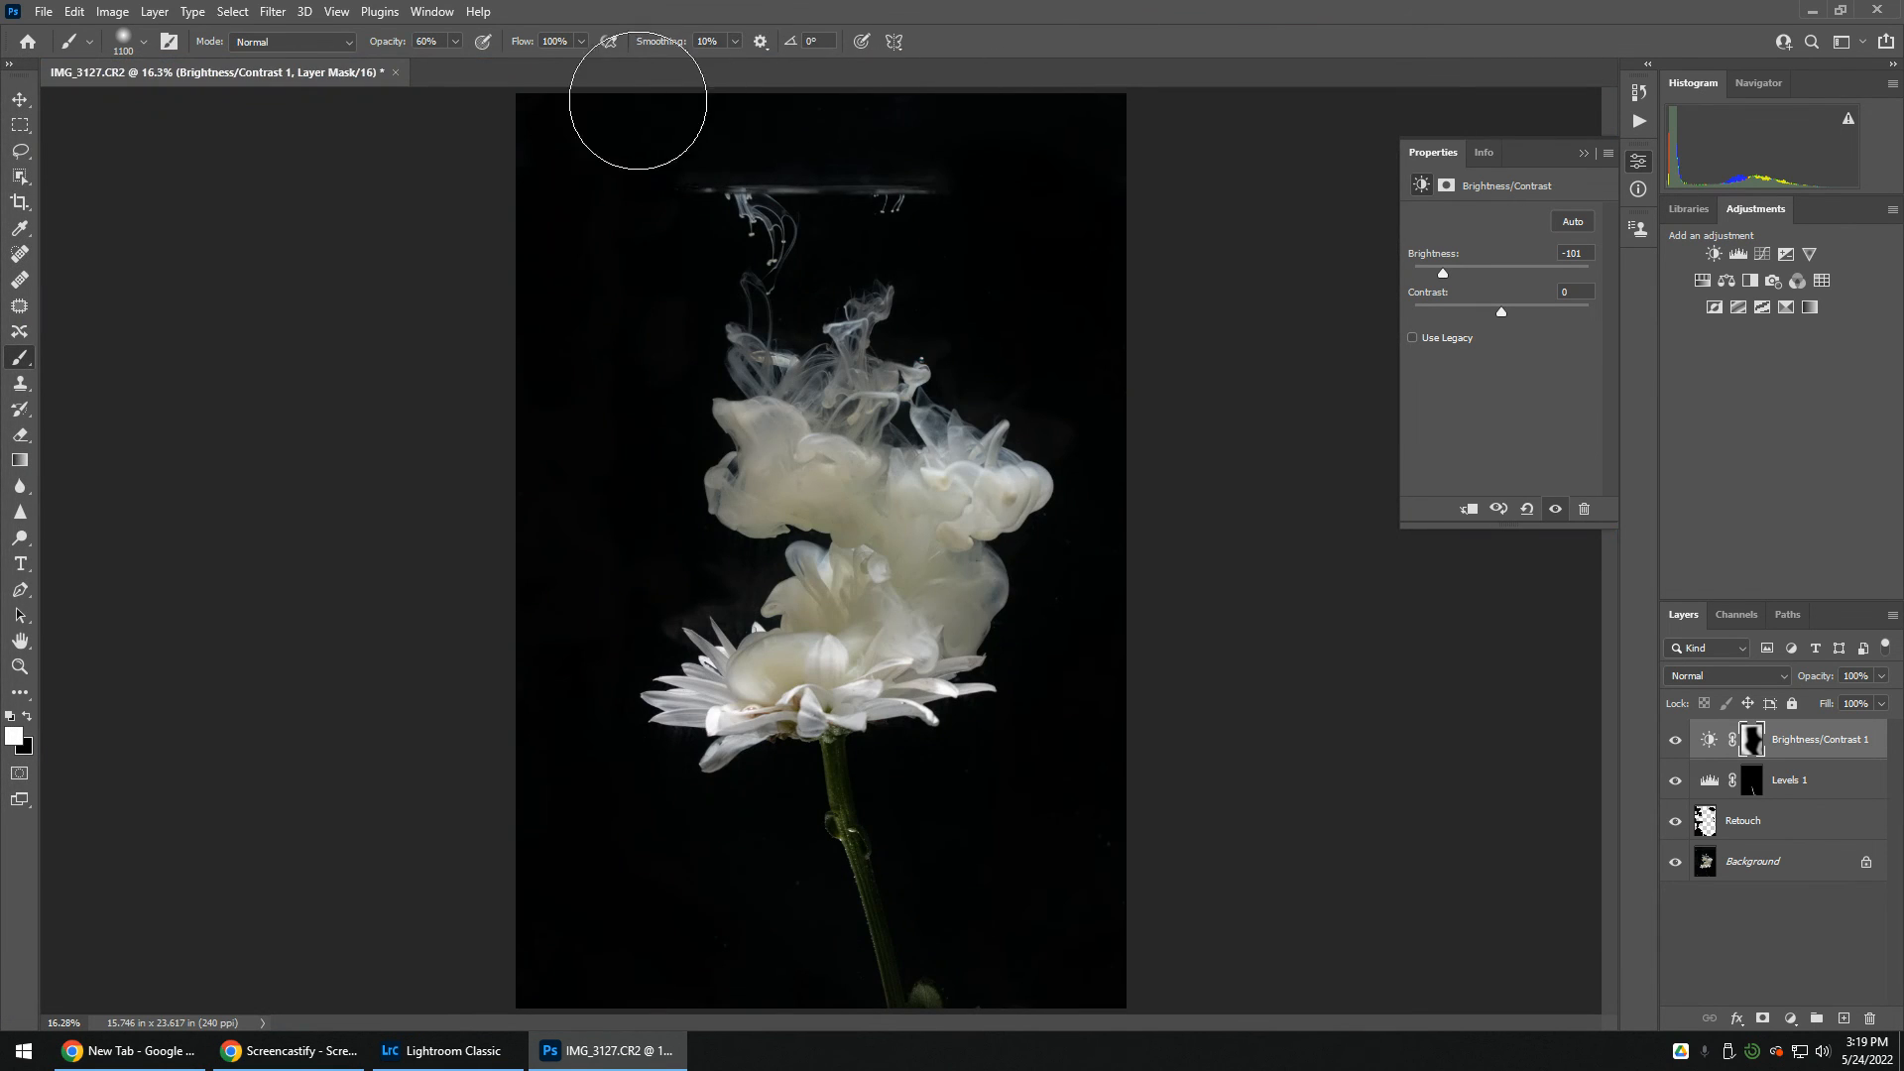
mouse_move(617, 554)
left_mouse_down()
mouse_move(592, 566)
mouse_move(531, 756)
mouse_move(739, 989)
mouse_move(566, 847)
left_mouse_up()
Step: Toggle the Brightness/Contrast layer's visibility to compare the background with and without the darkening
left_click(1674, 744)
left_click(1674, 744)
left_click(1674, 744)
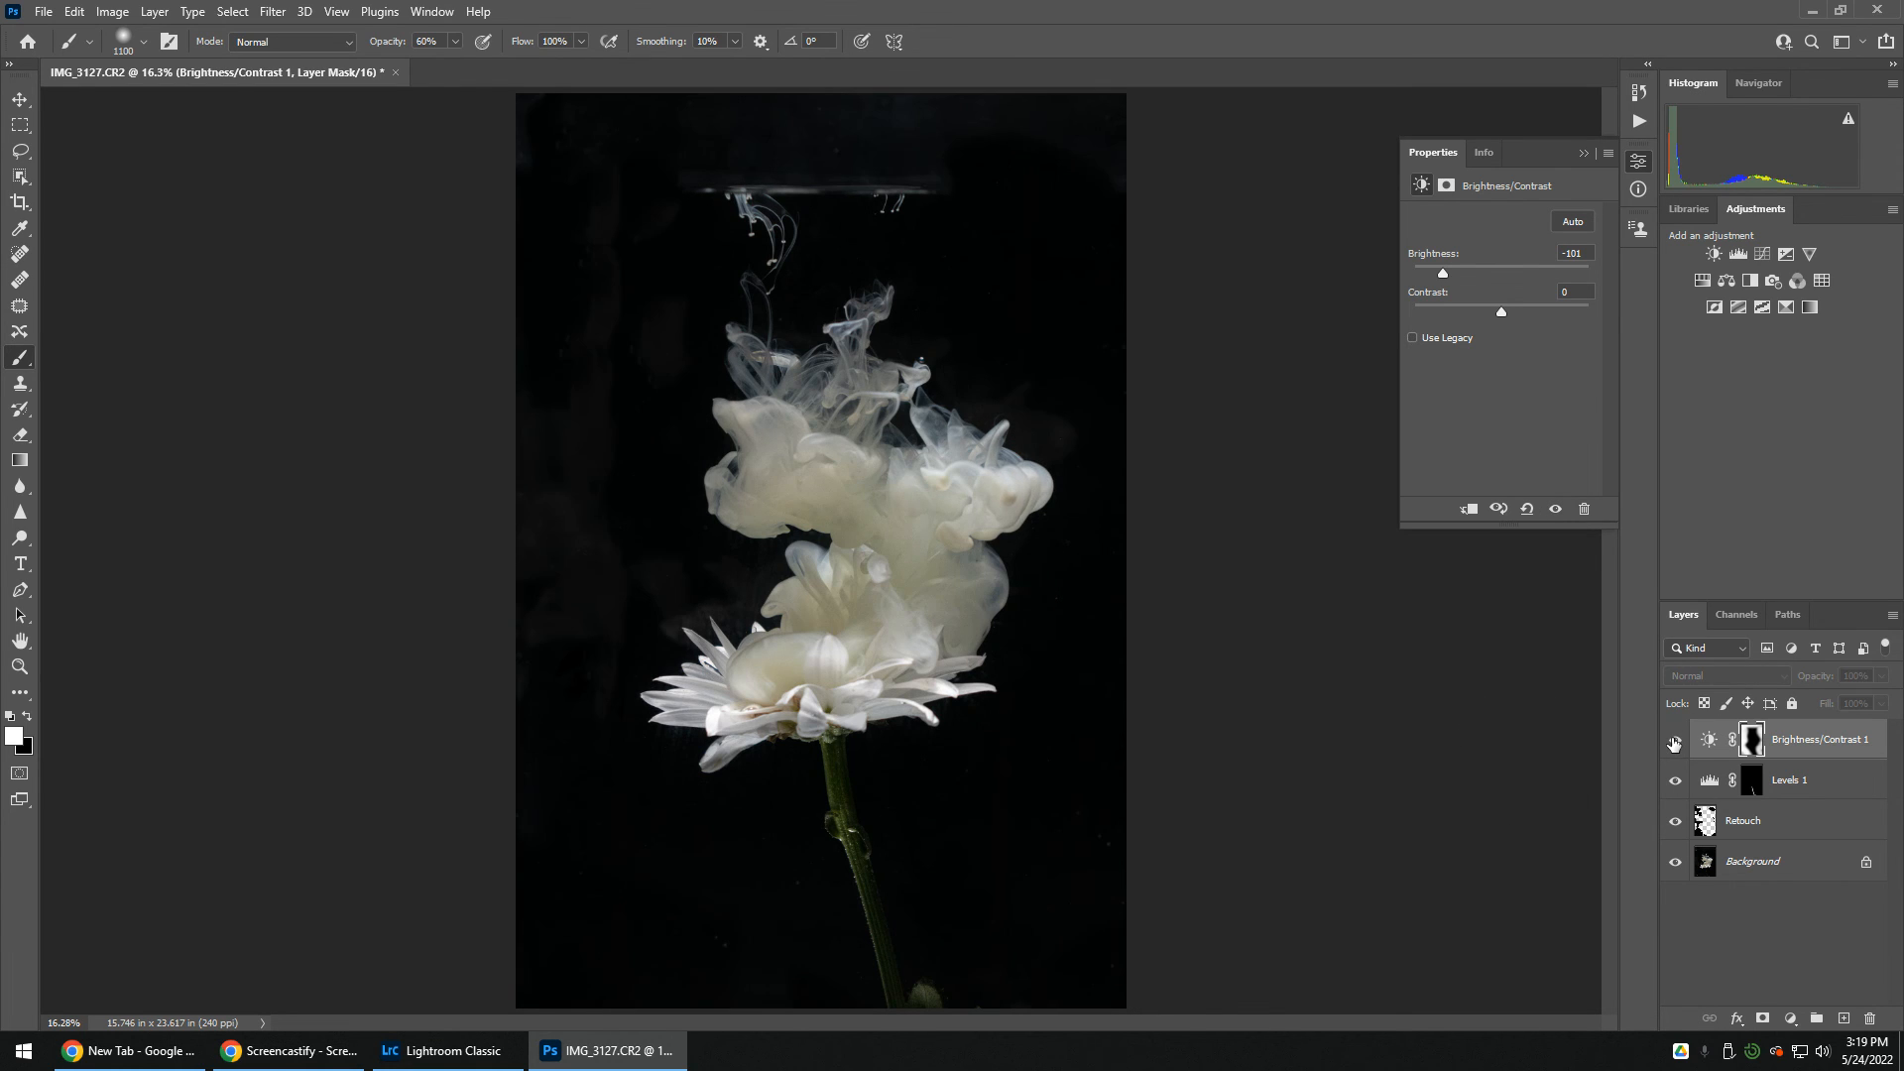
left_click(1674, 744)
left_click(1674, 743)
left_click(1675, 744)
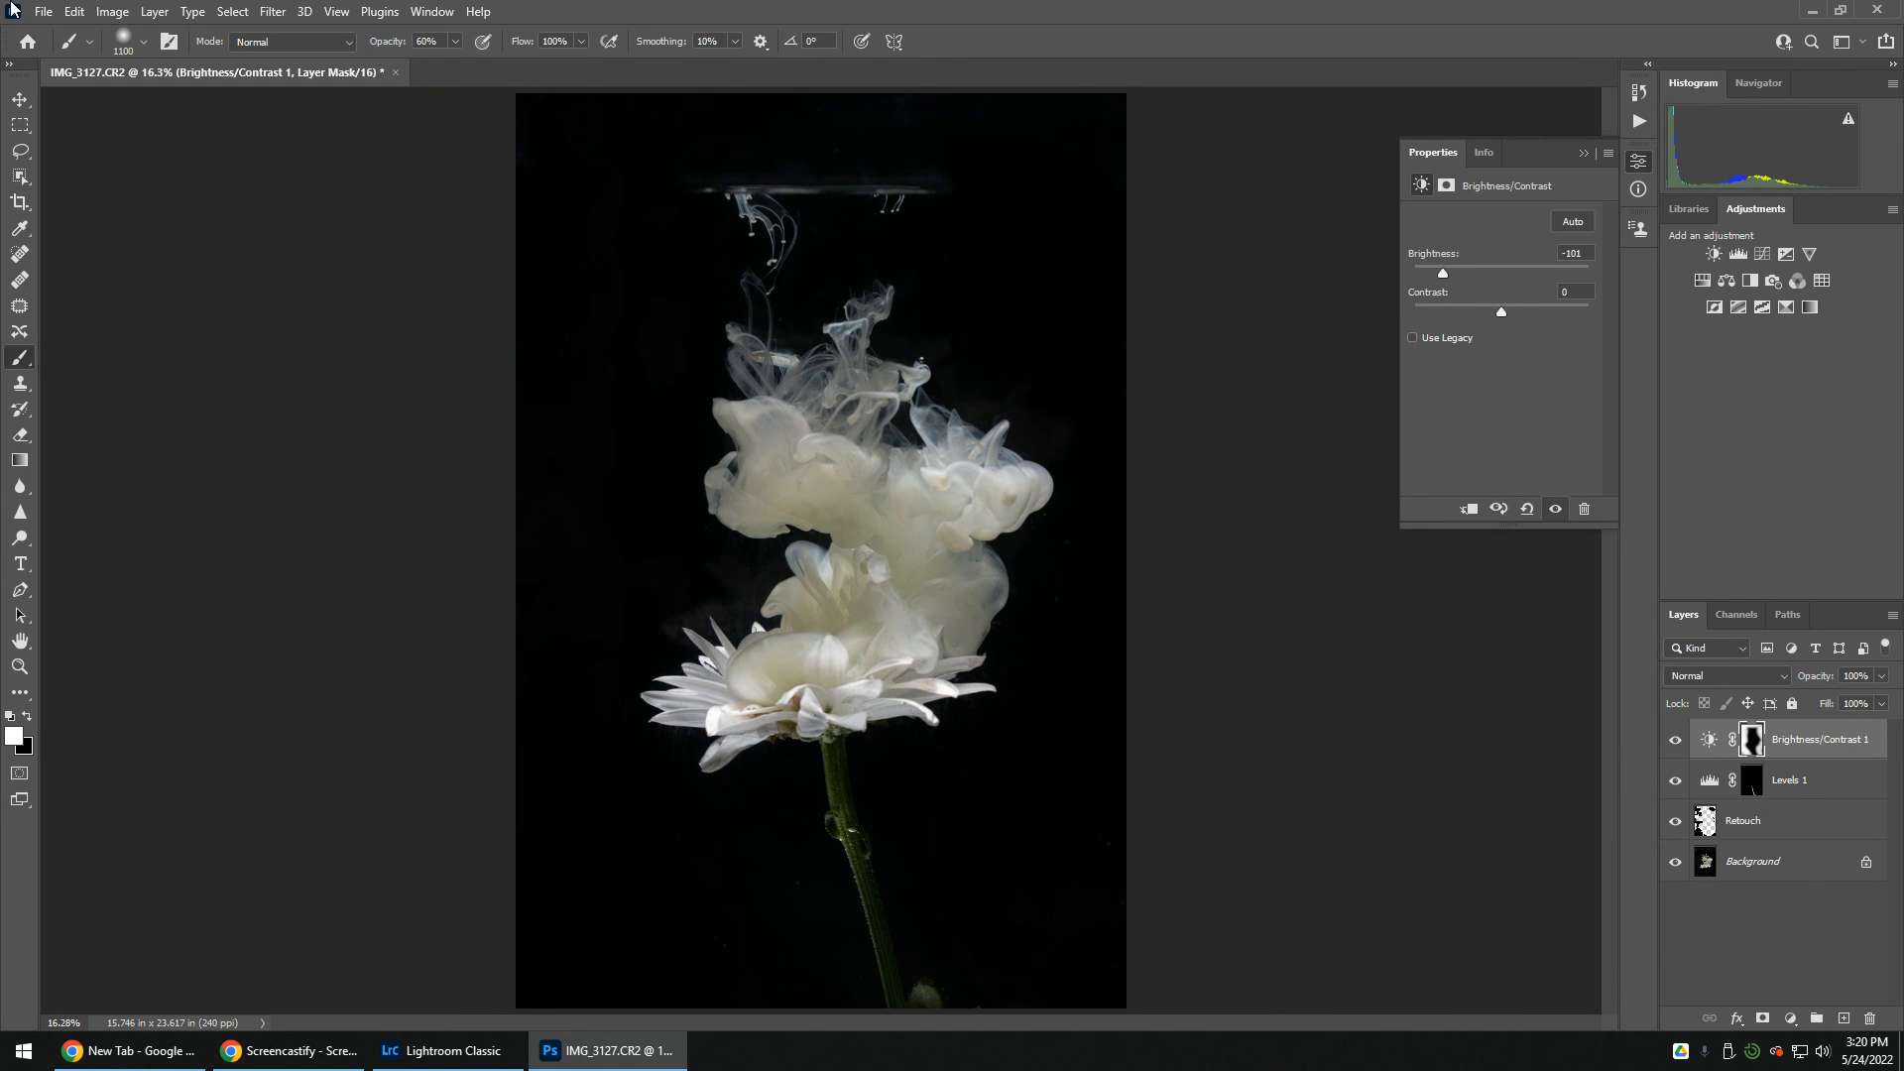
Step: Save the retouched flower photo with its layers
left_click(44, 12)
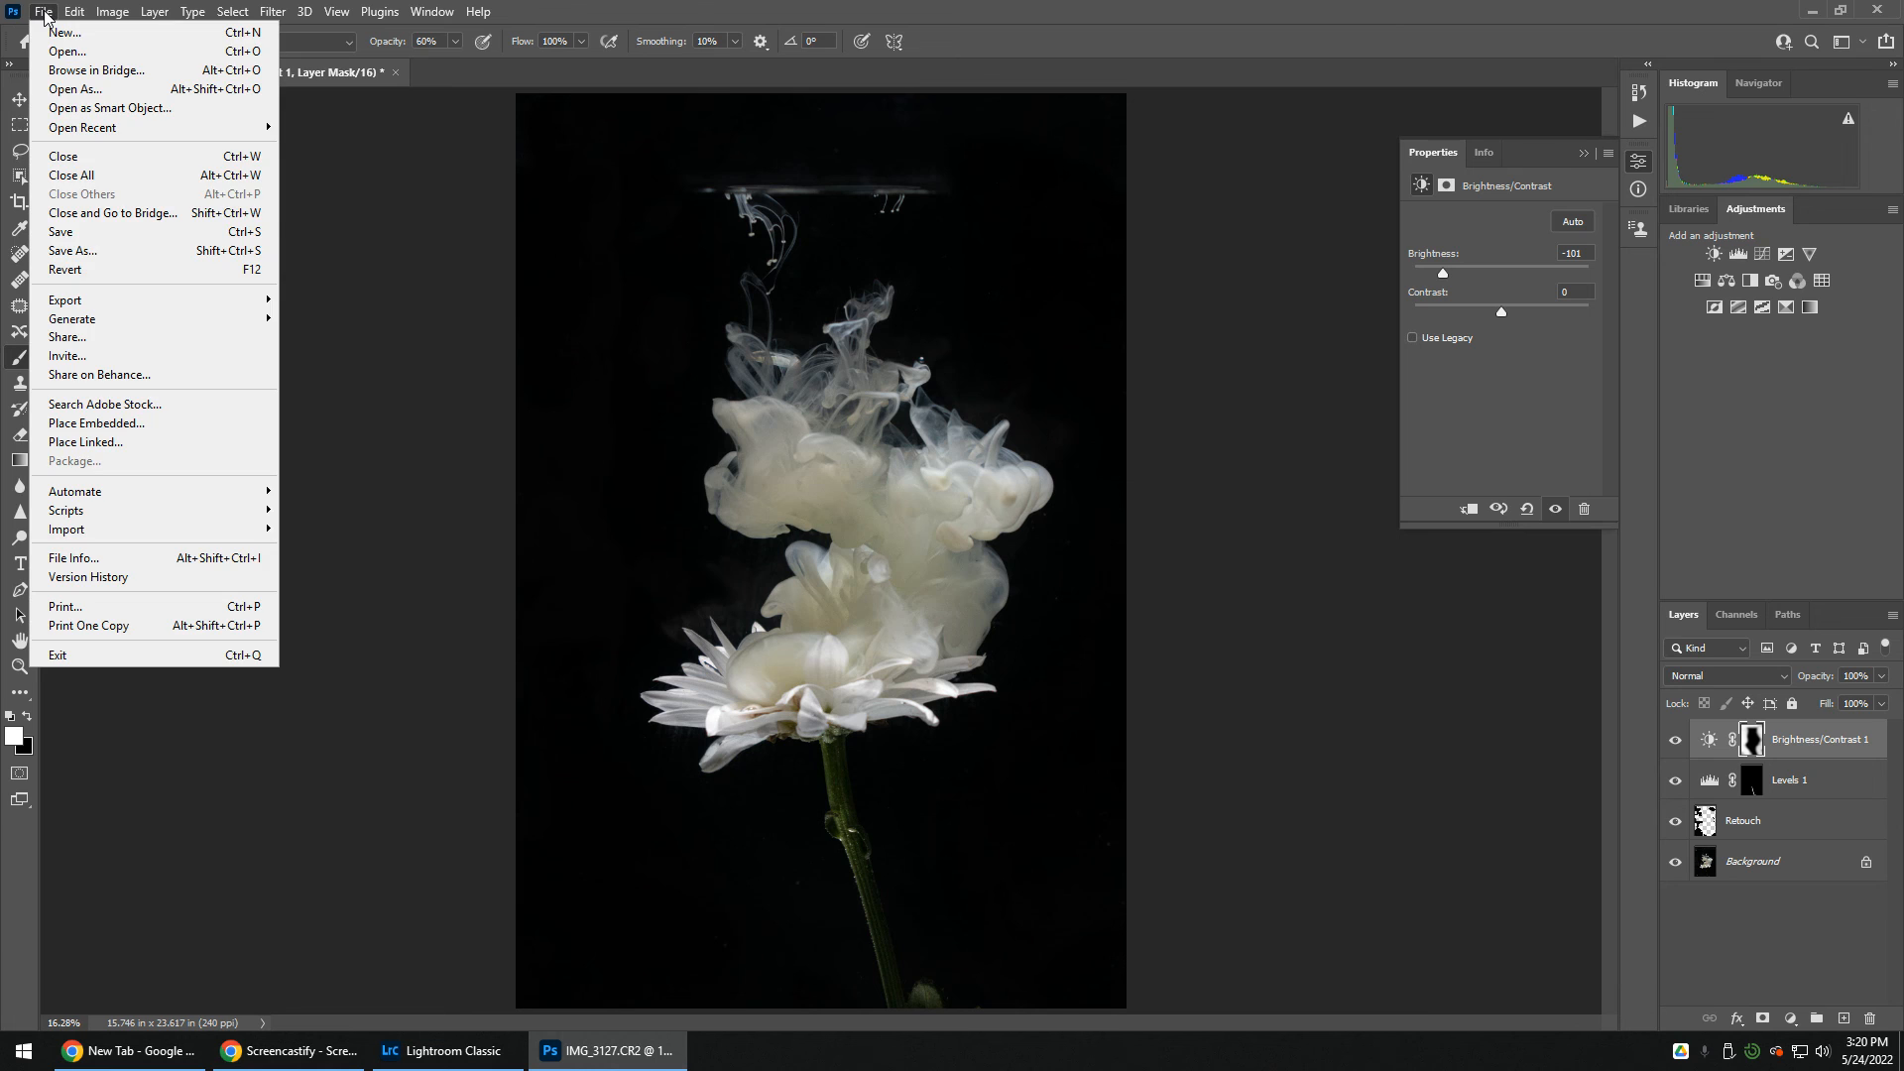
left_click(89, 234)
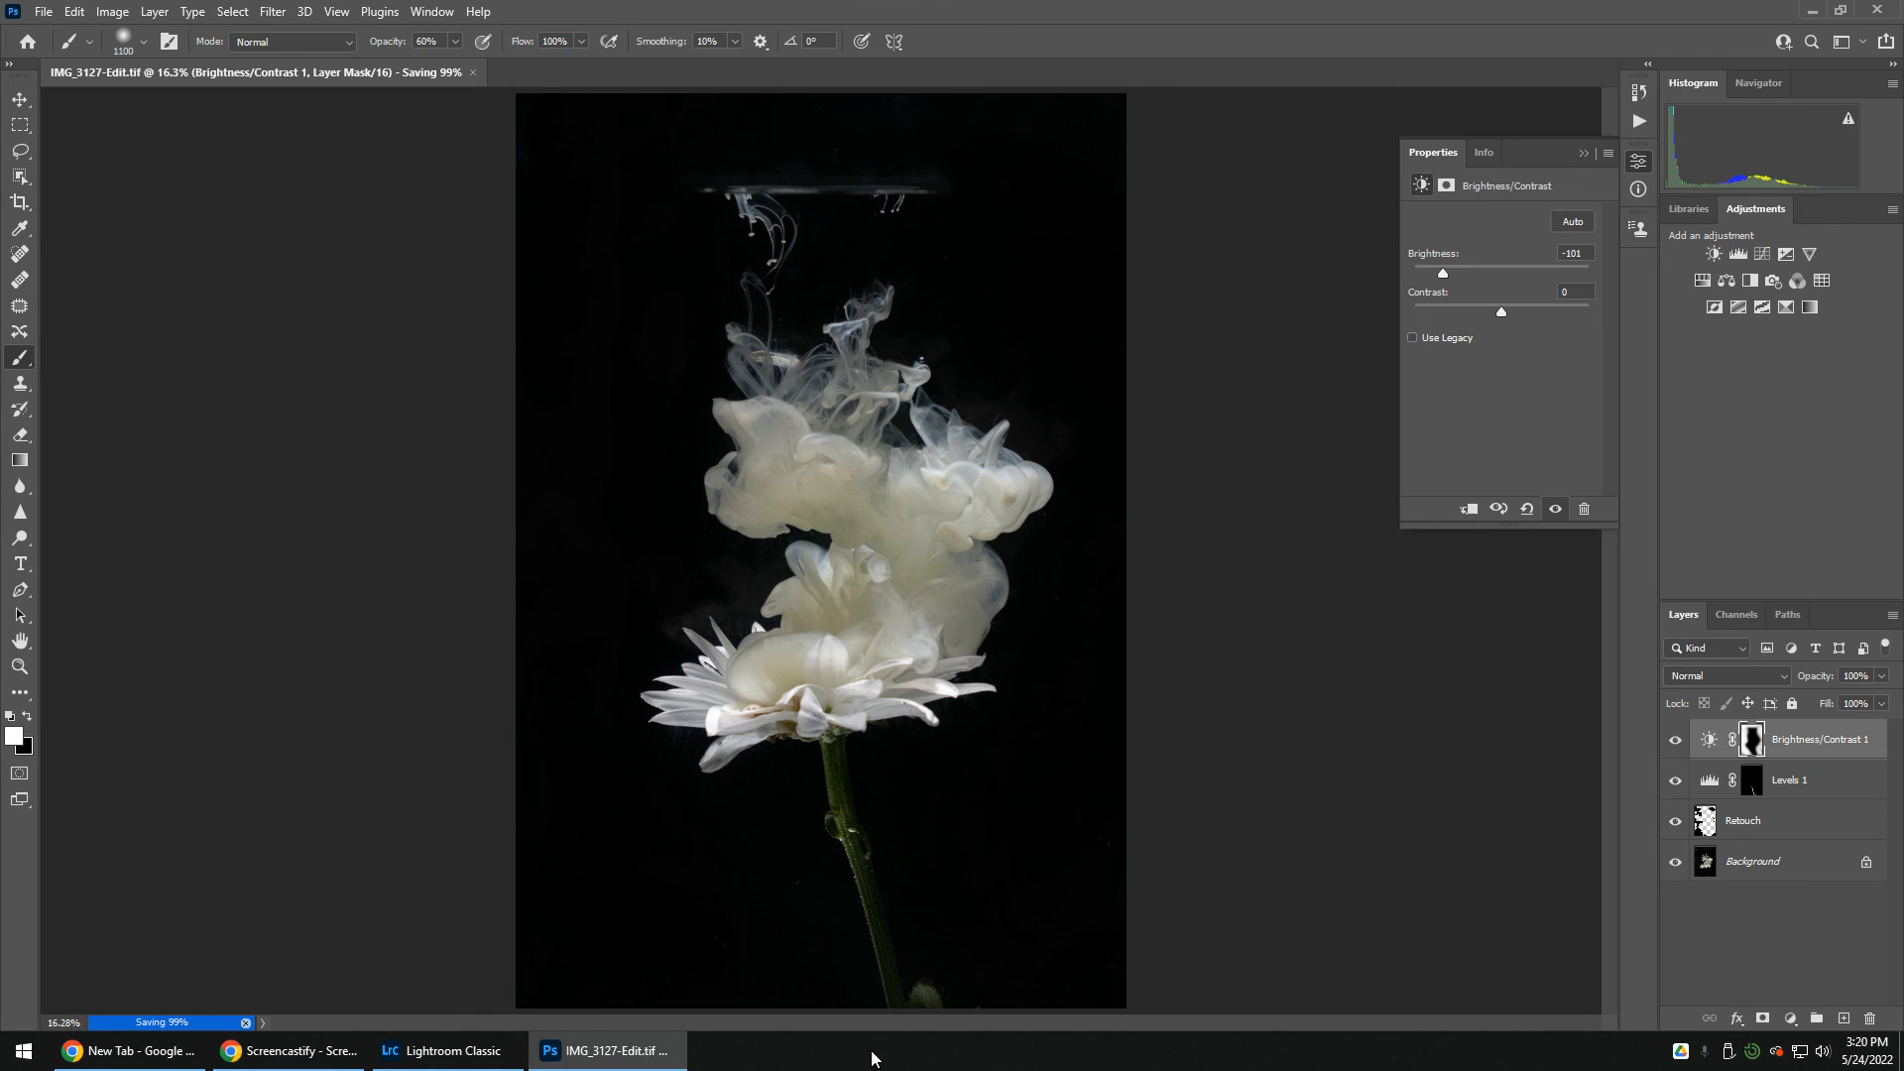
Step: Switch to Lightroom Classic and compare the retouched IMG_3127-Edit.tif with the Lightroom-edited IMG_3127.CR2
mouse_move(545, 1059)
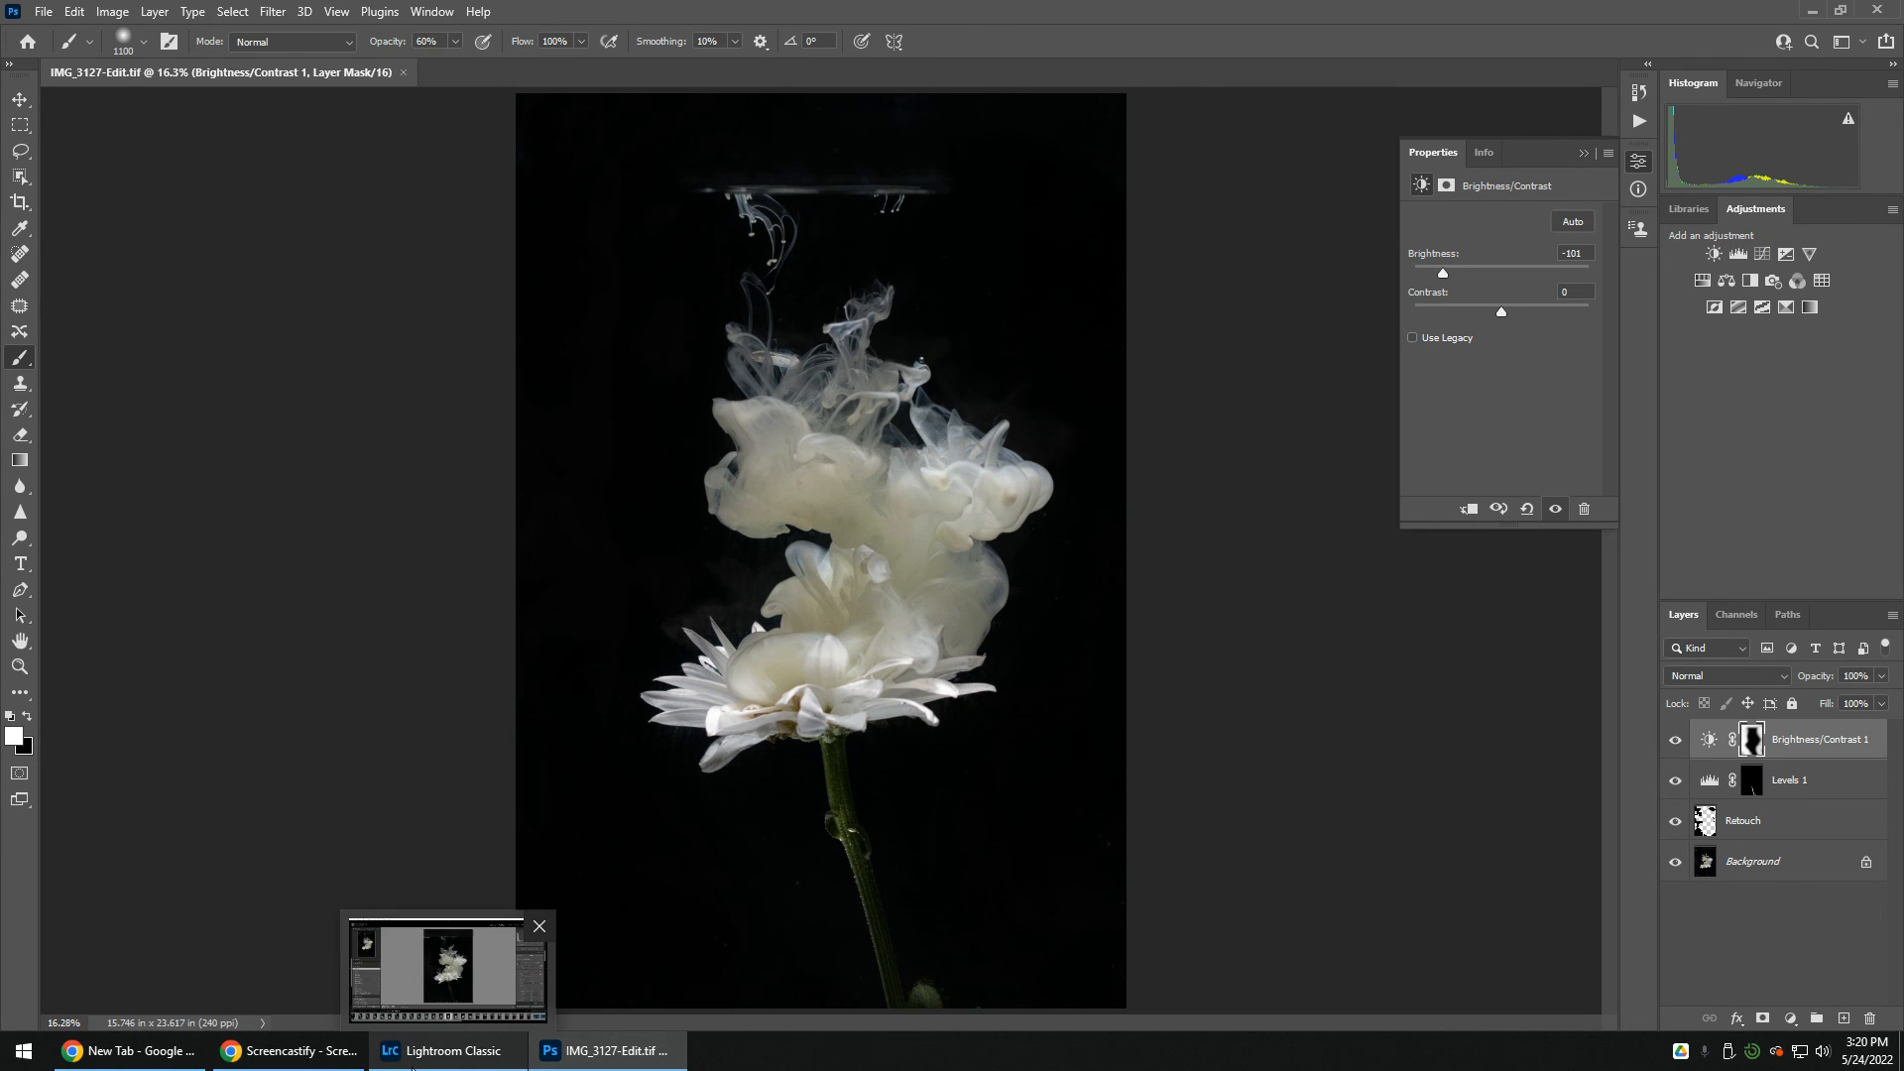
left_click(446, 1051)
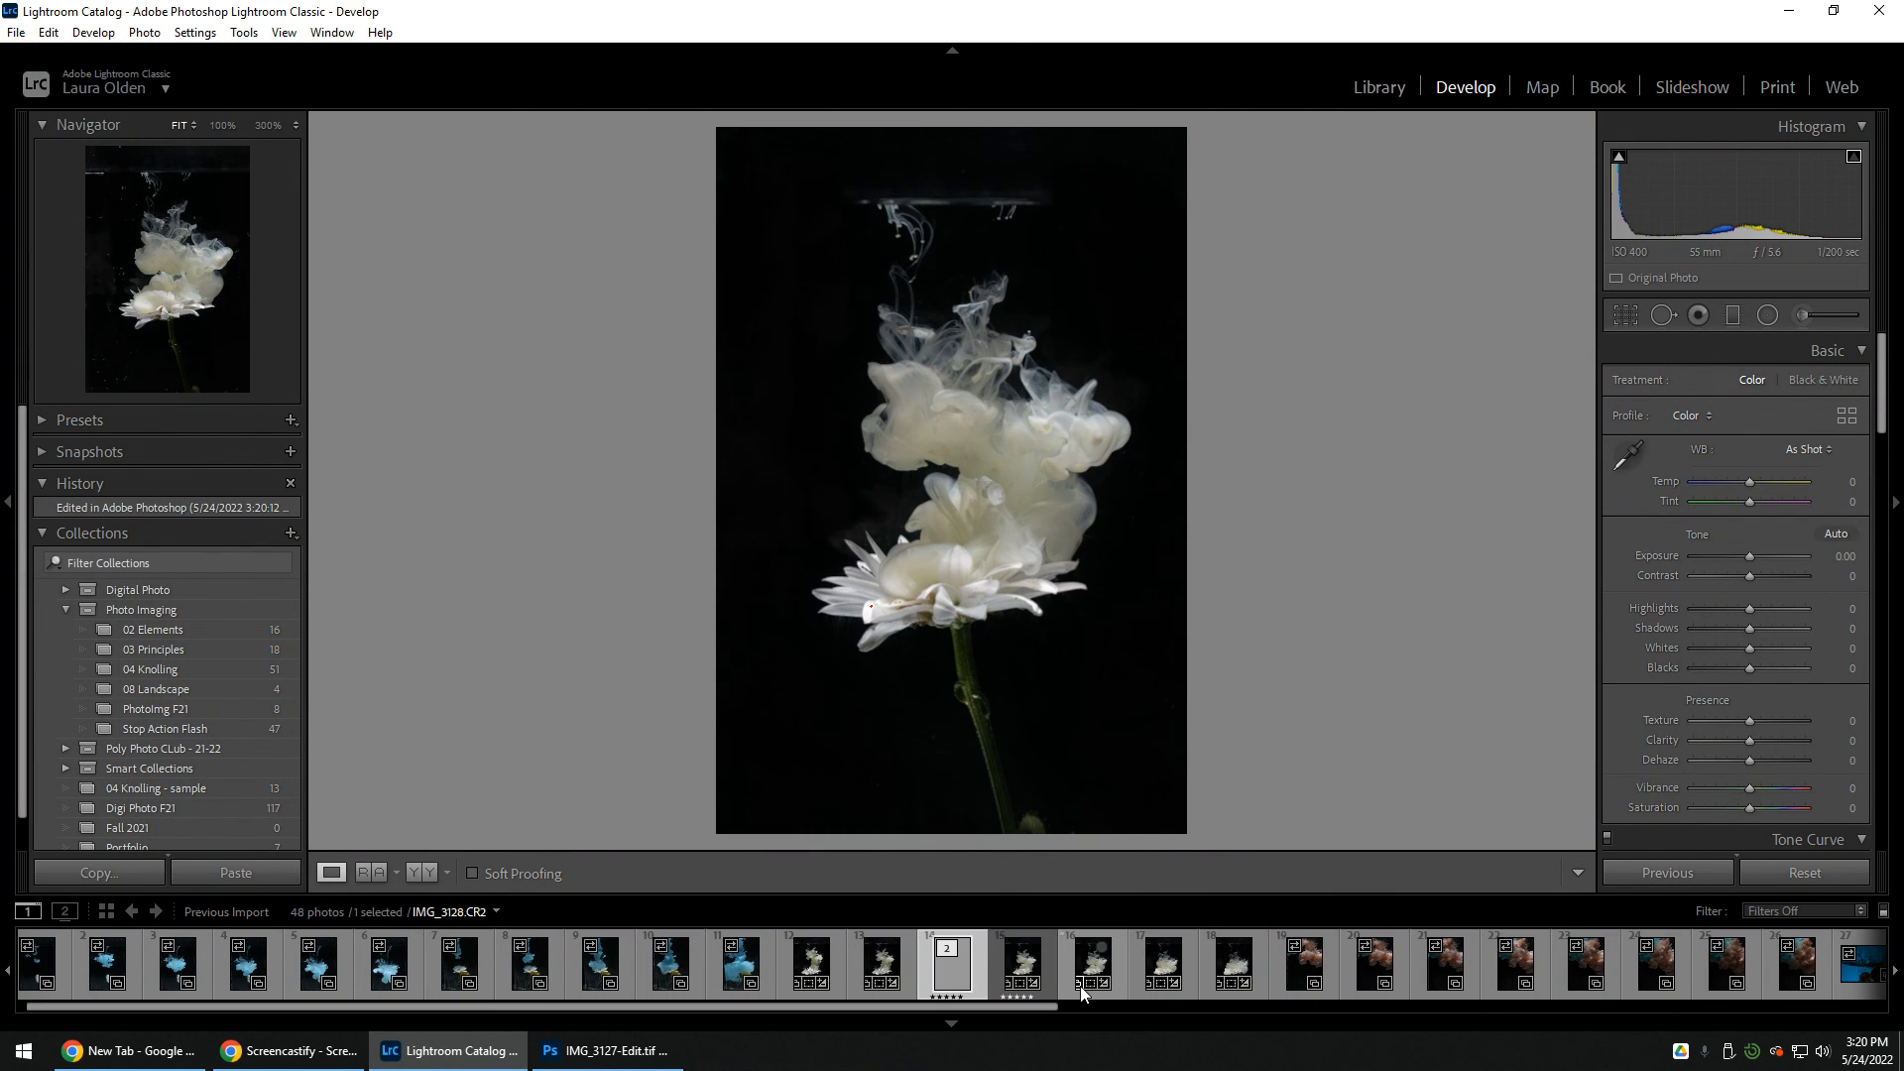
key("Right")
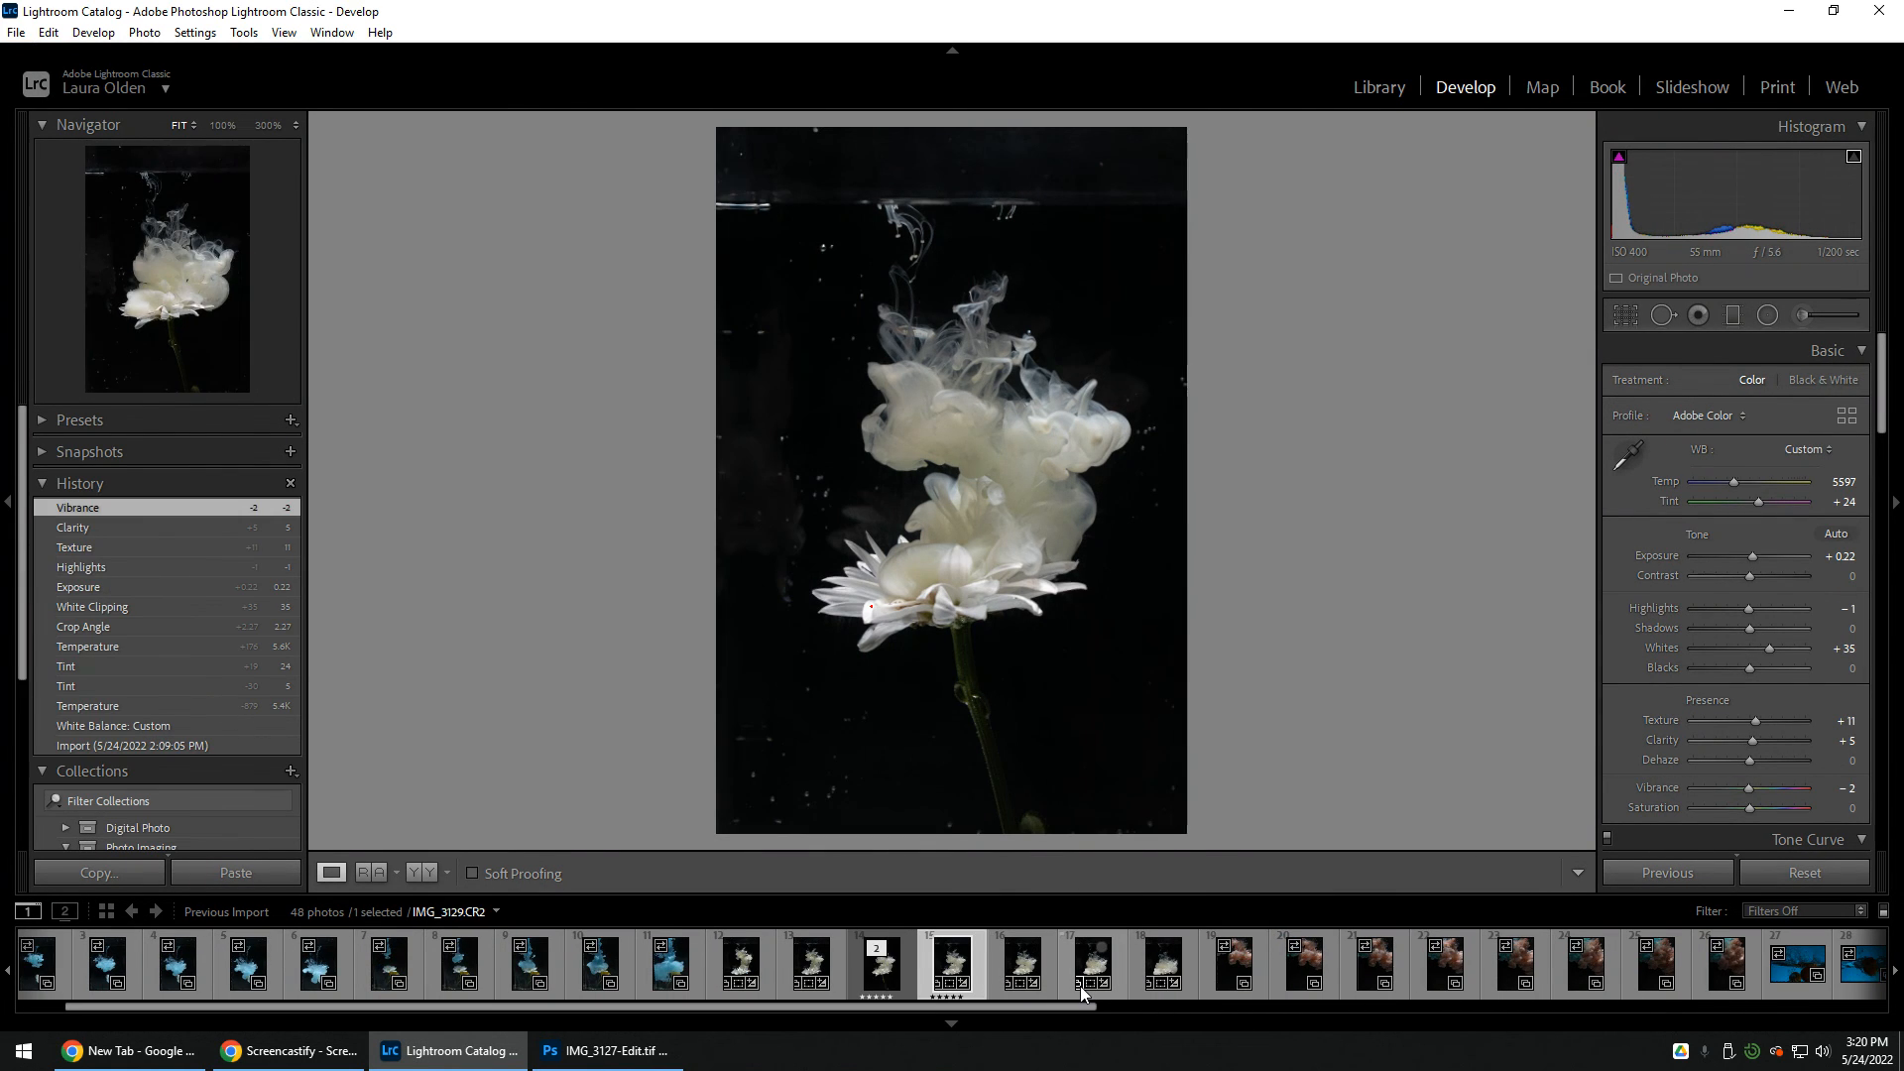
key("Left")
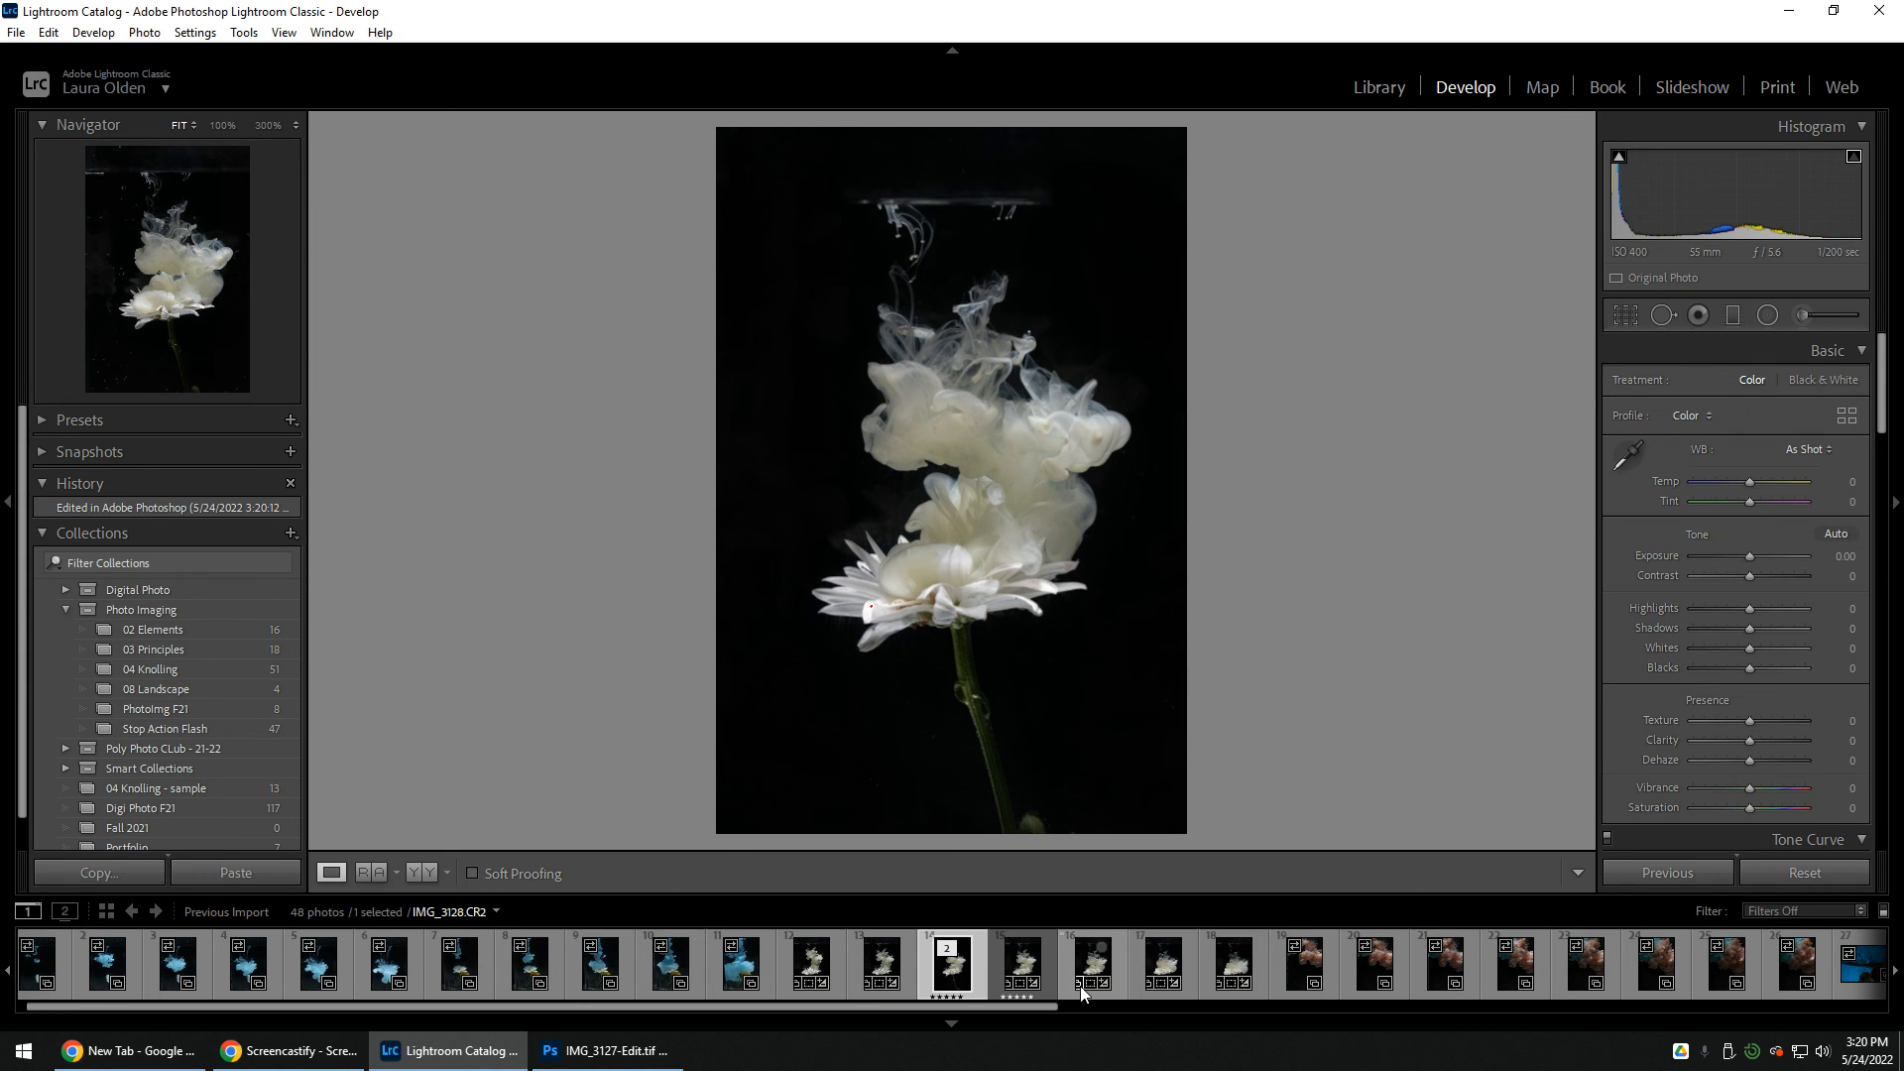
key("Right")
key("Left")
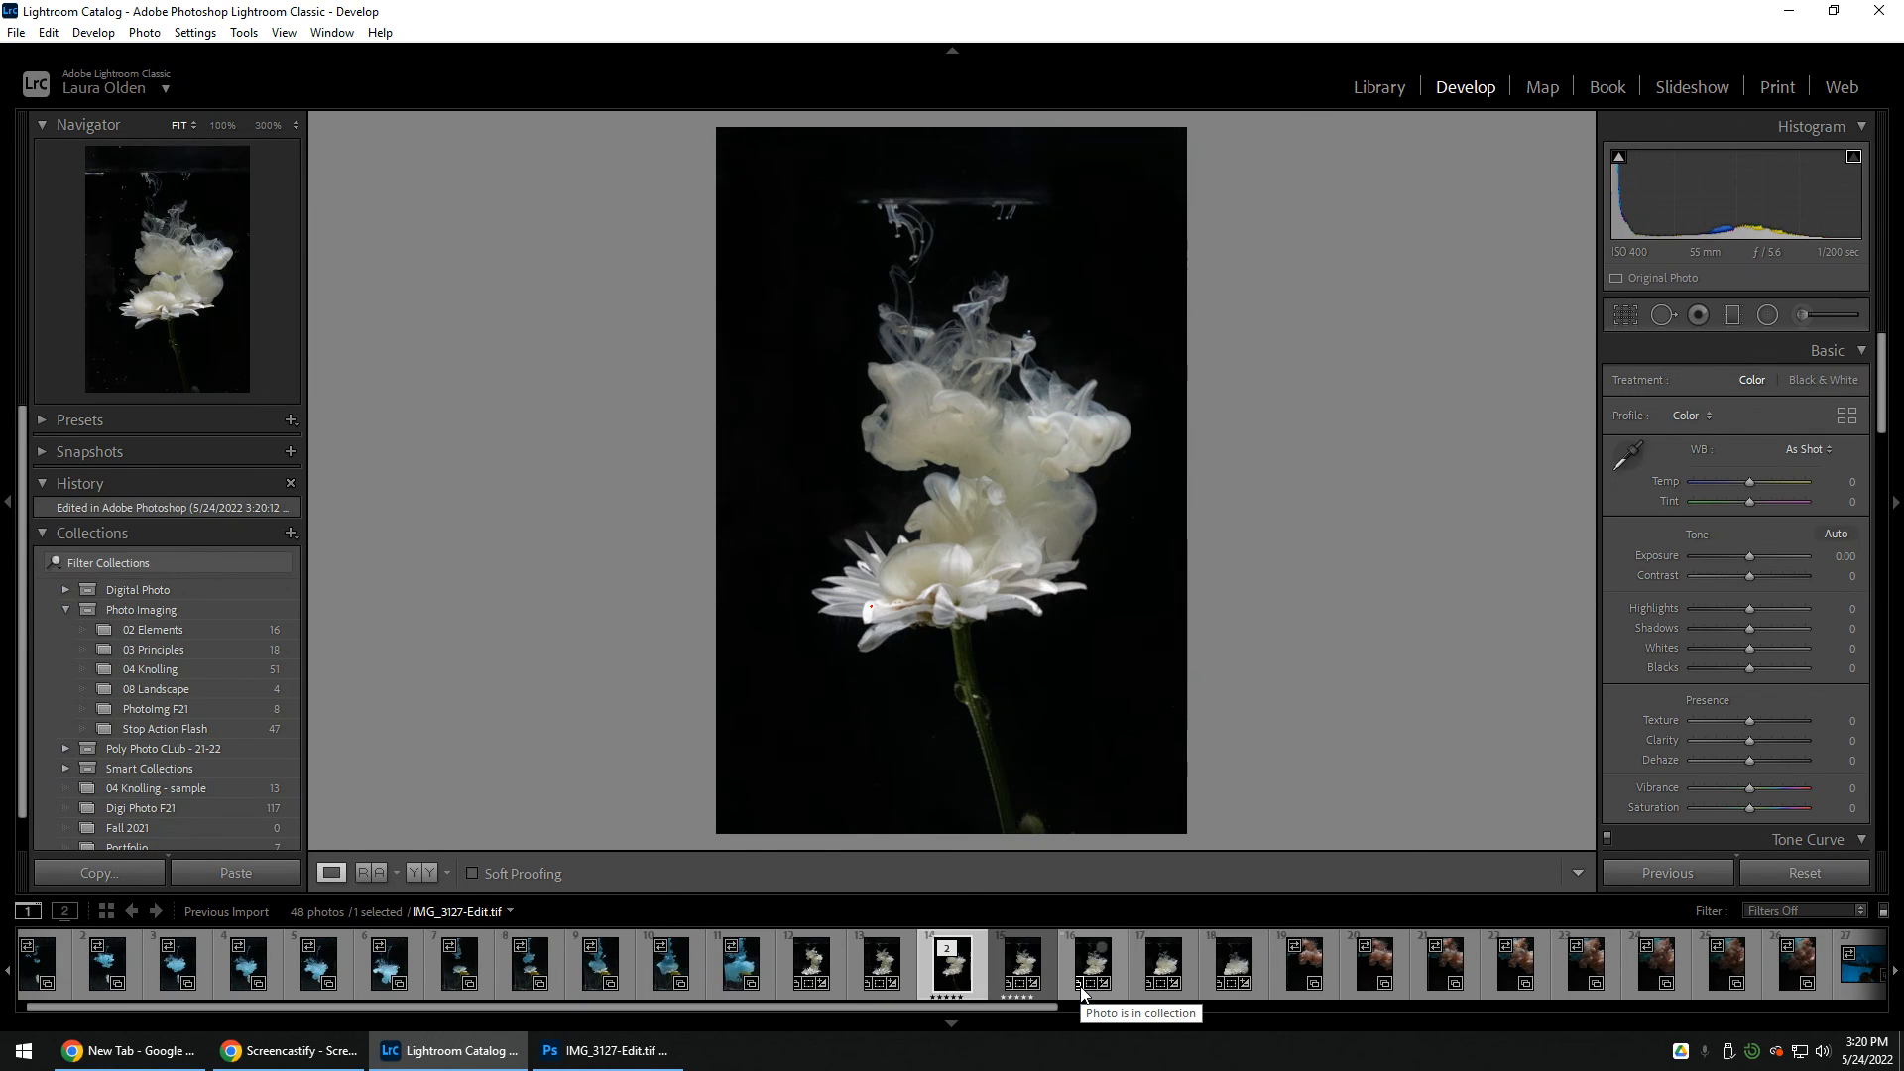
Step: Create a virtual copy of IMG_3127.CR2 and reset all of the copy's develop settings
key("Right")
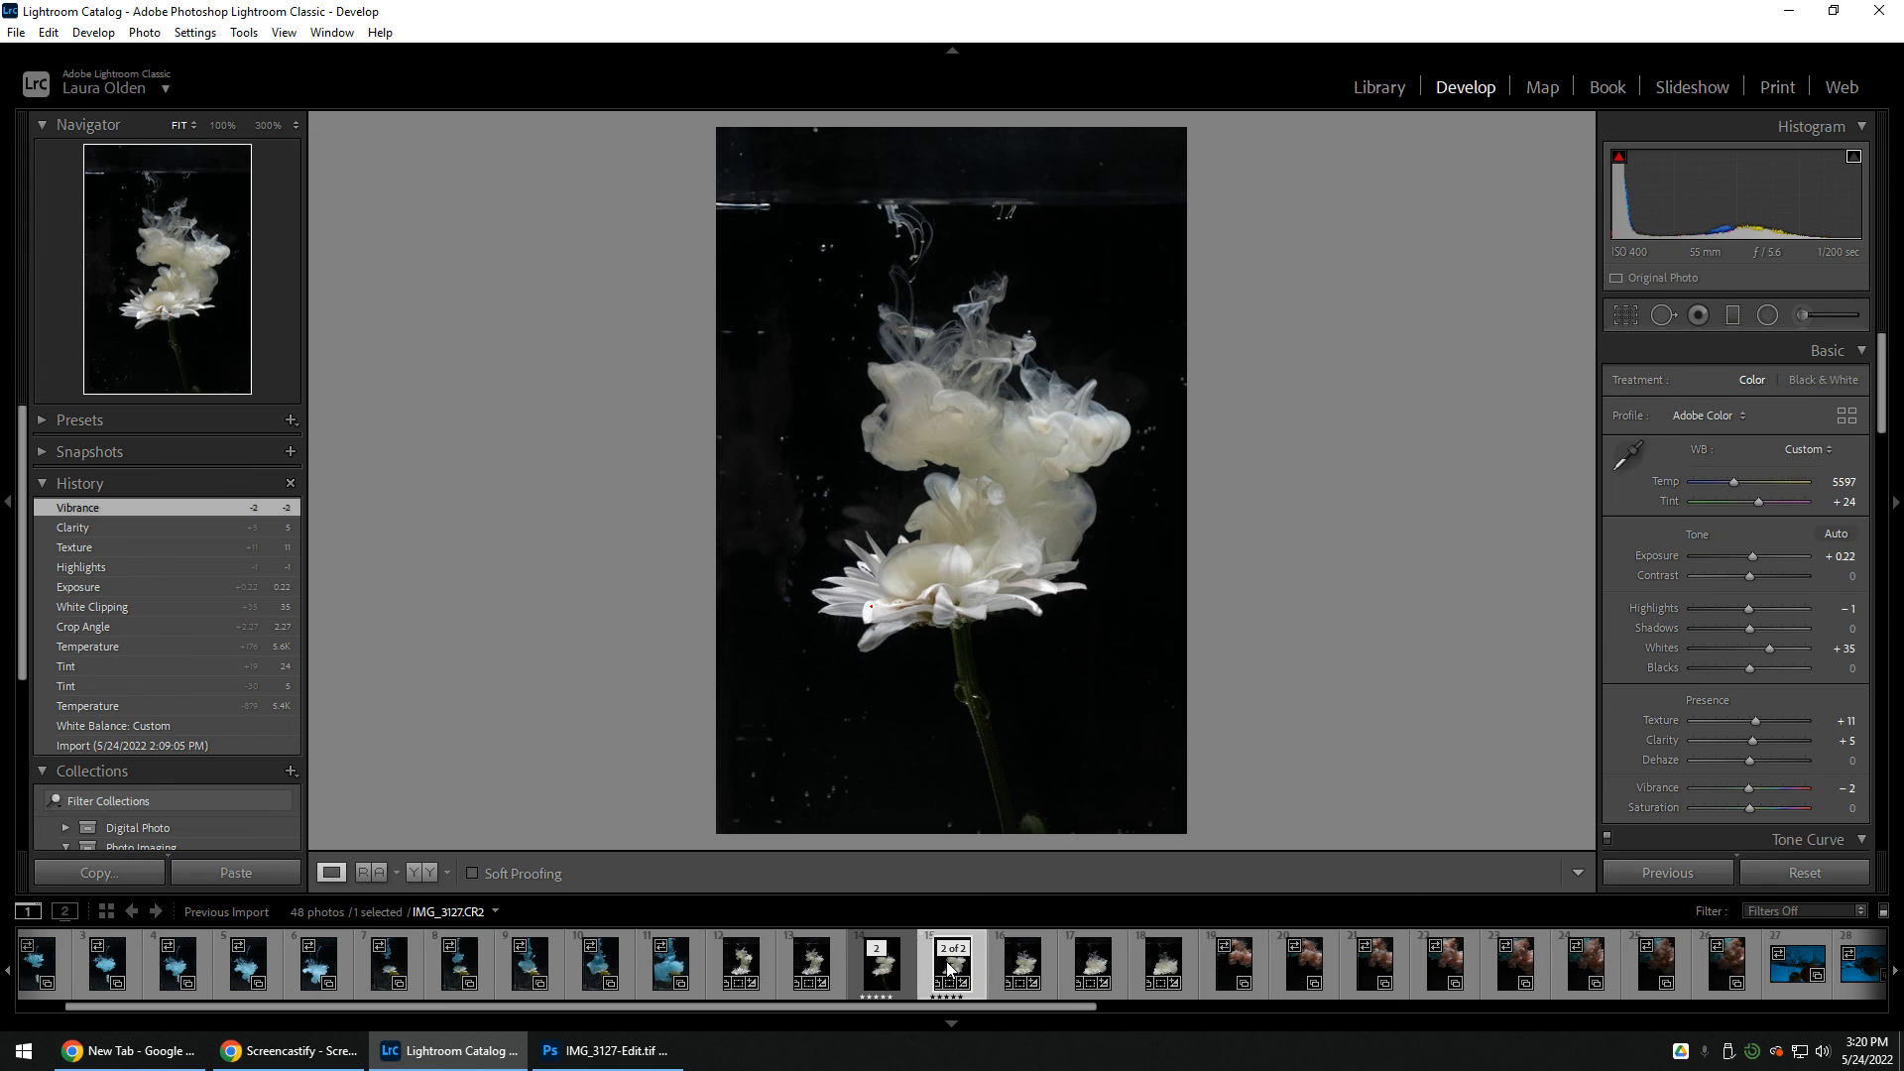
right_click(948, 963)
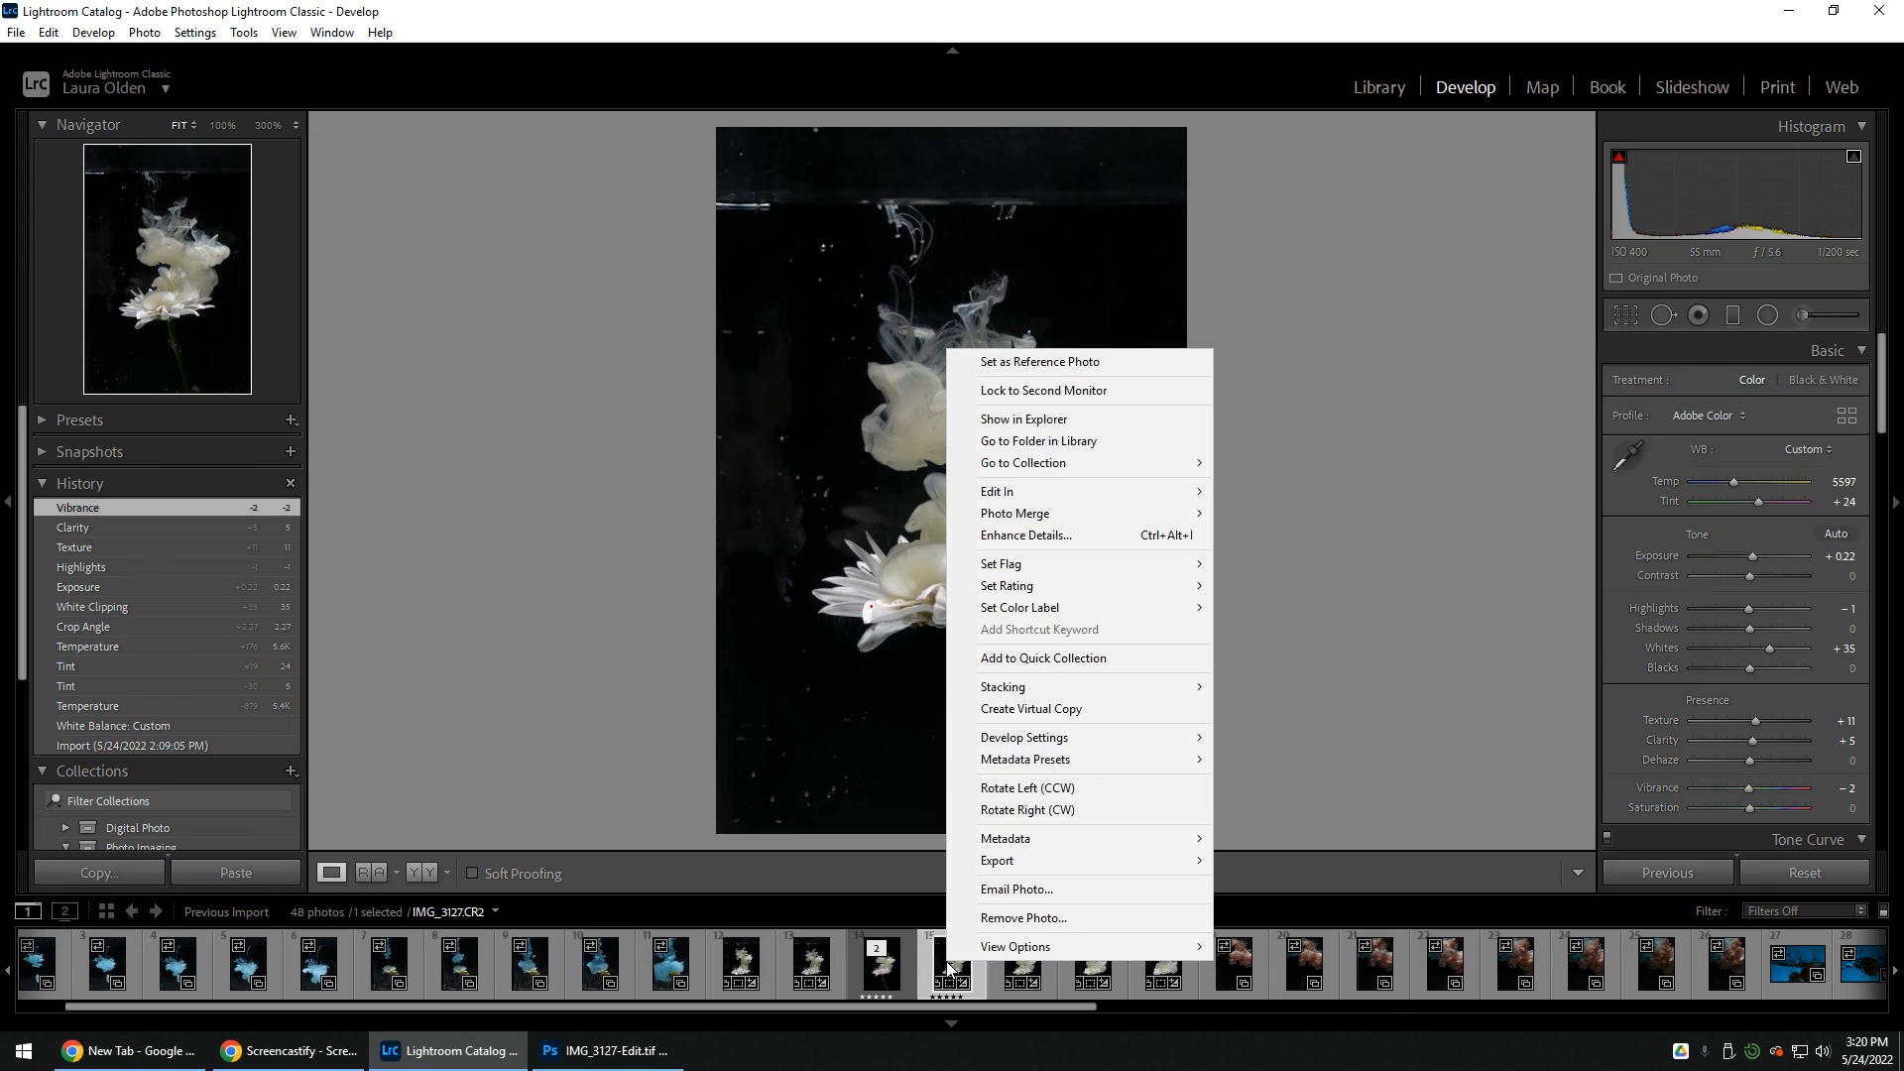
left_click(1026, 709)
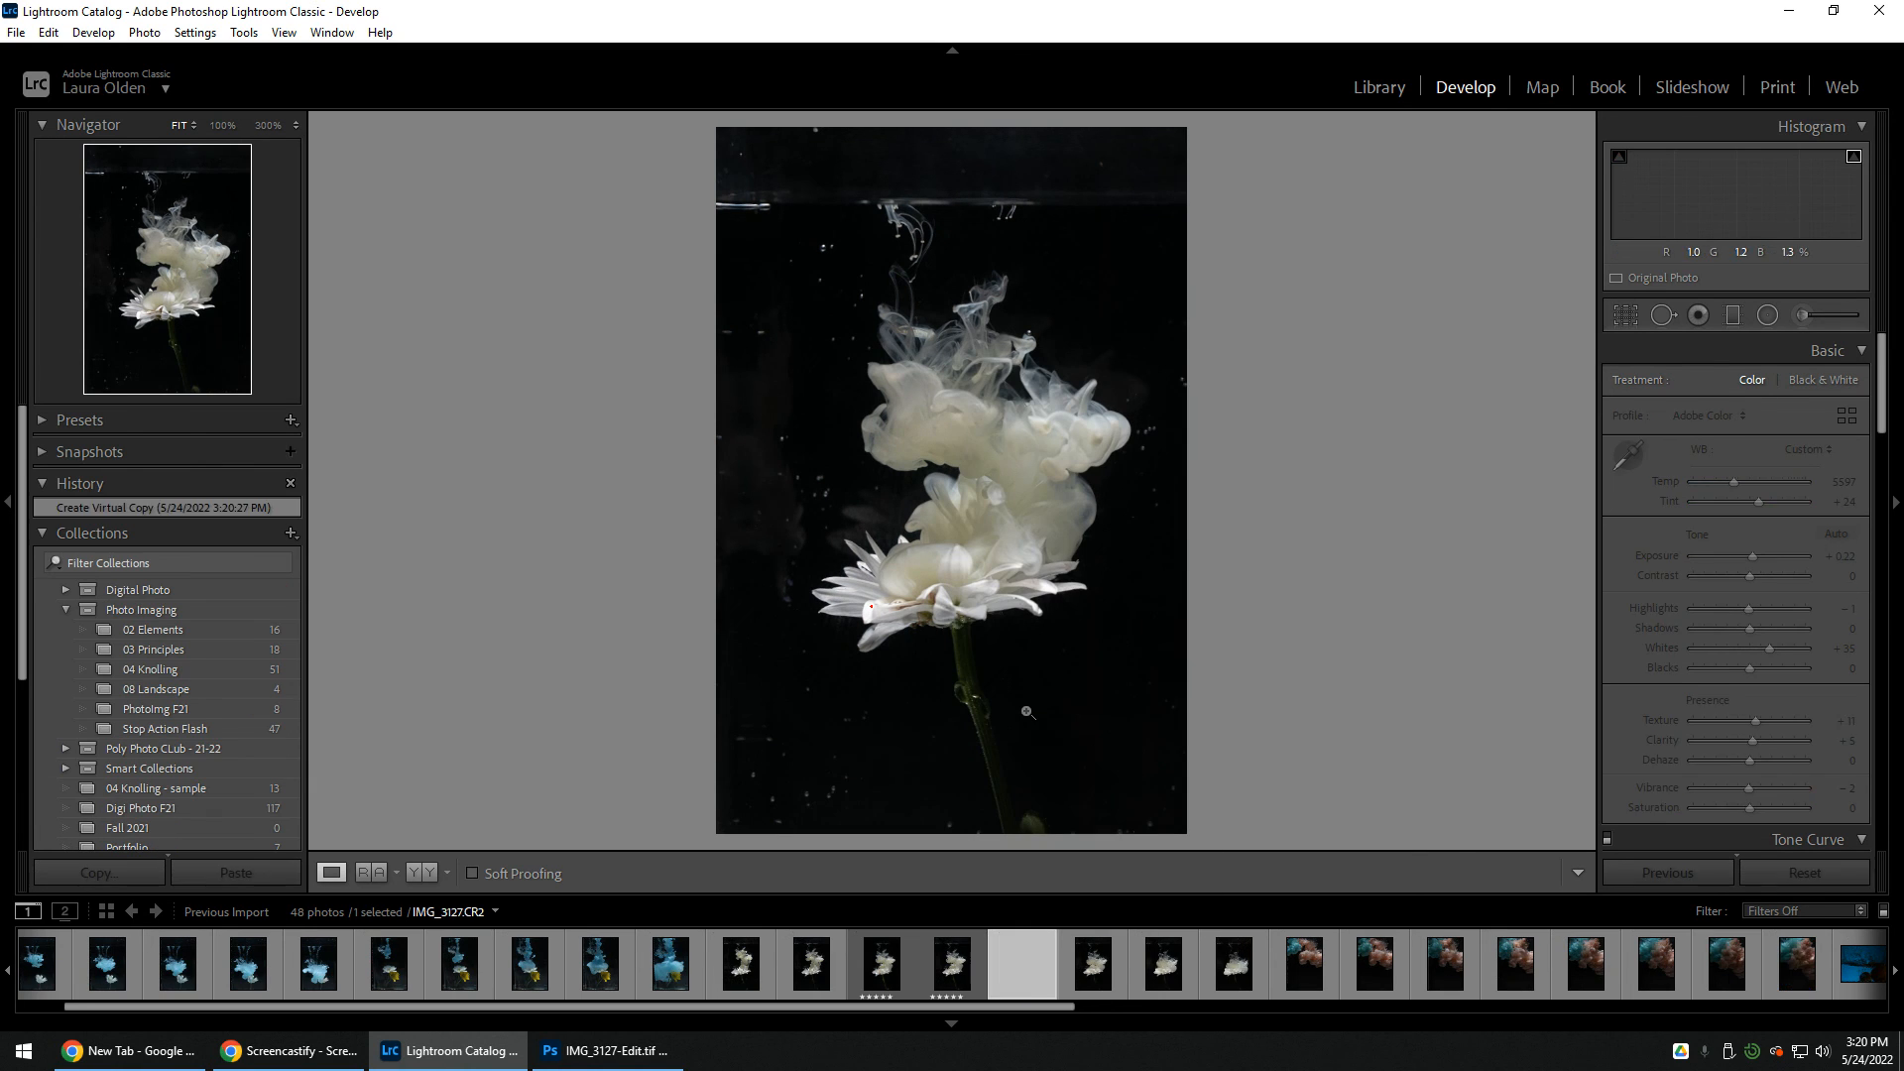
left_click(1793, 875)
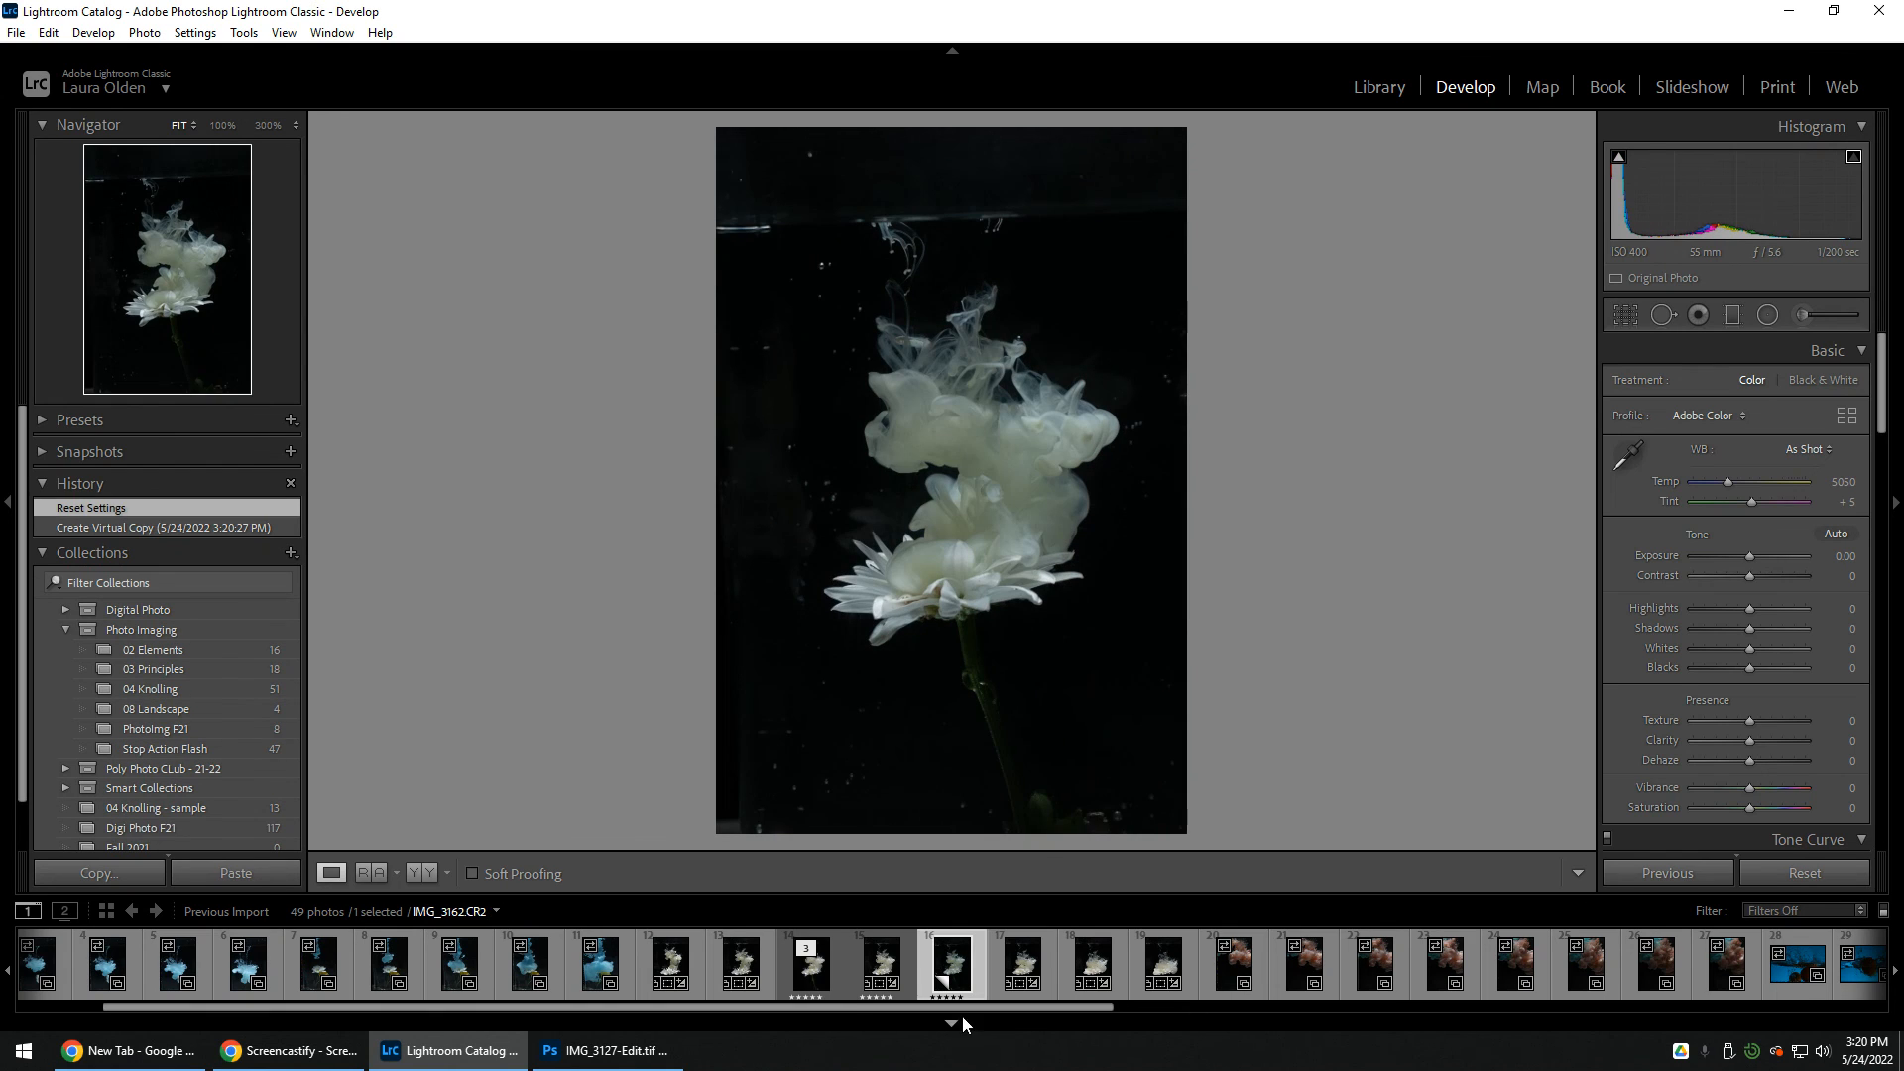
Step: Compare the finished IMG_3127-Edit.tif with the reset virtual copy of IMG_3127.CR2, ending on the finished photo
left_click(813, 982)
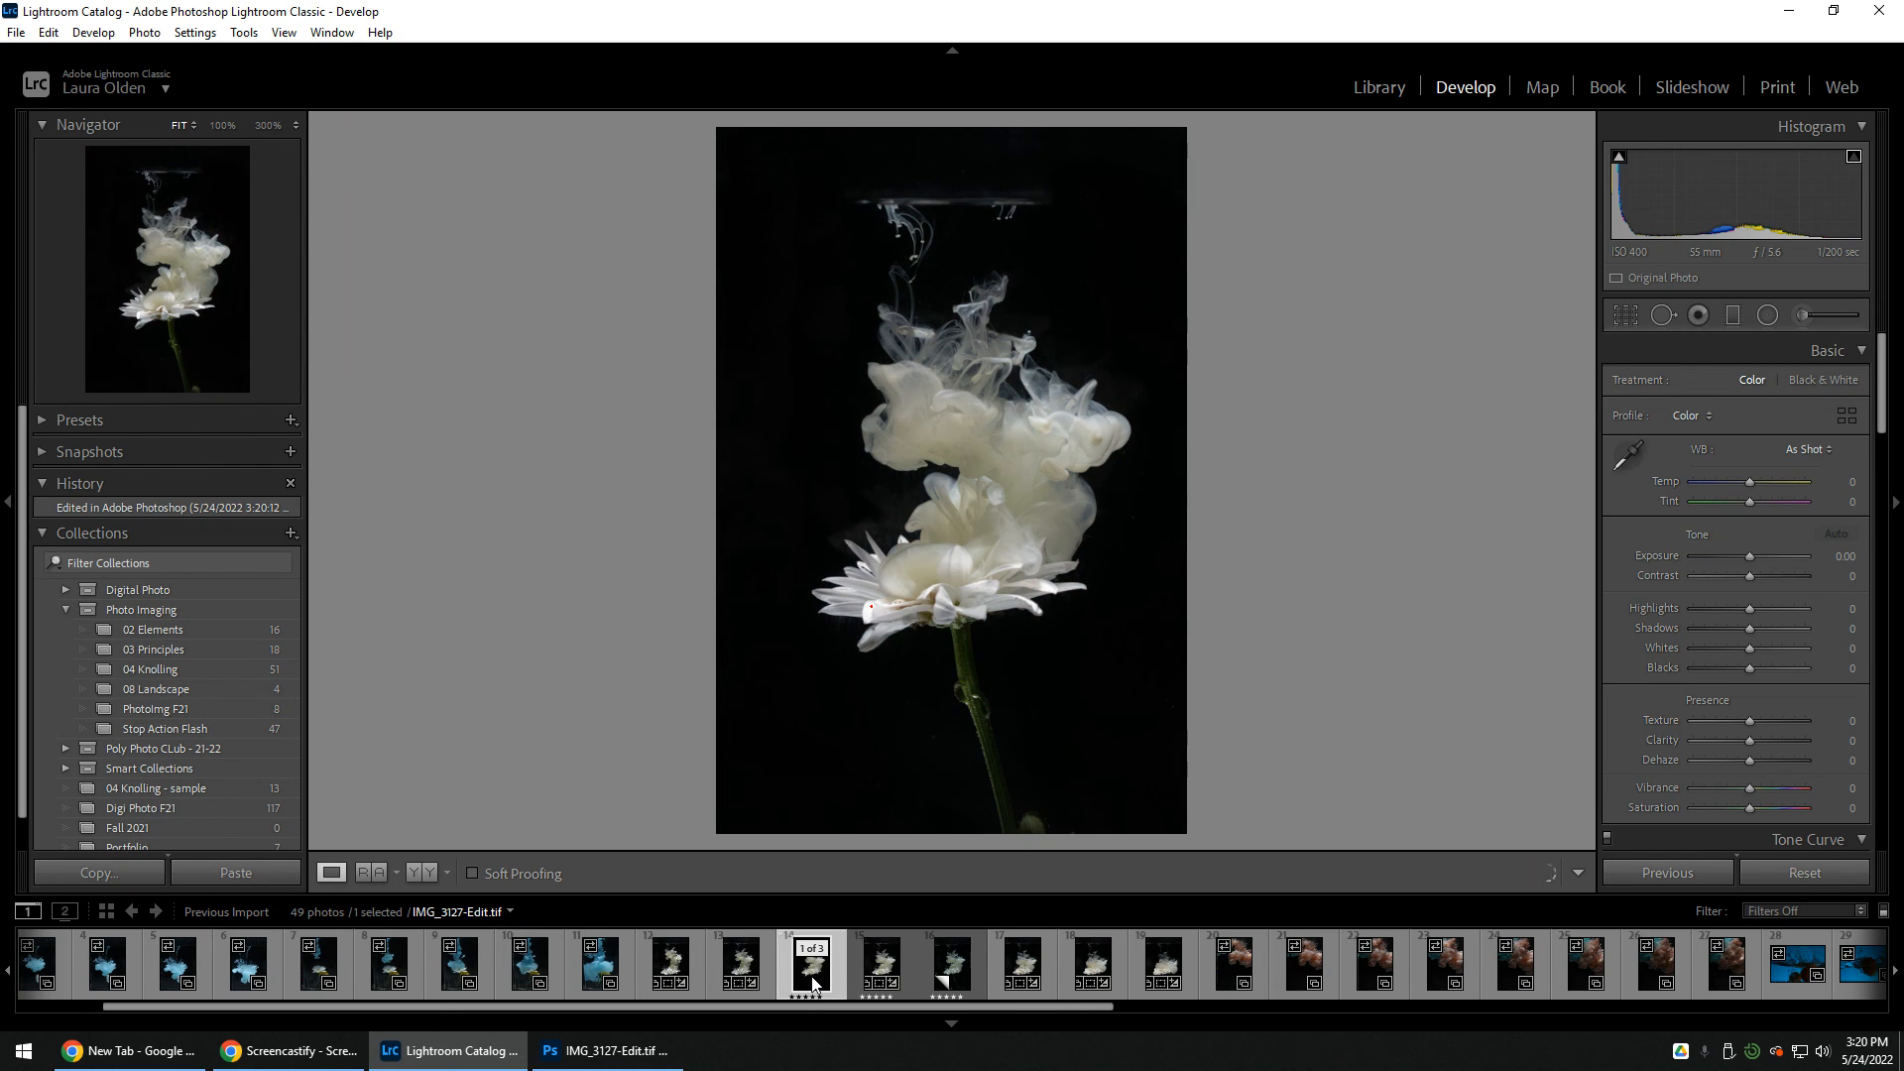
left_click(954, 970)
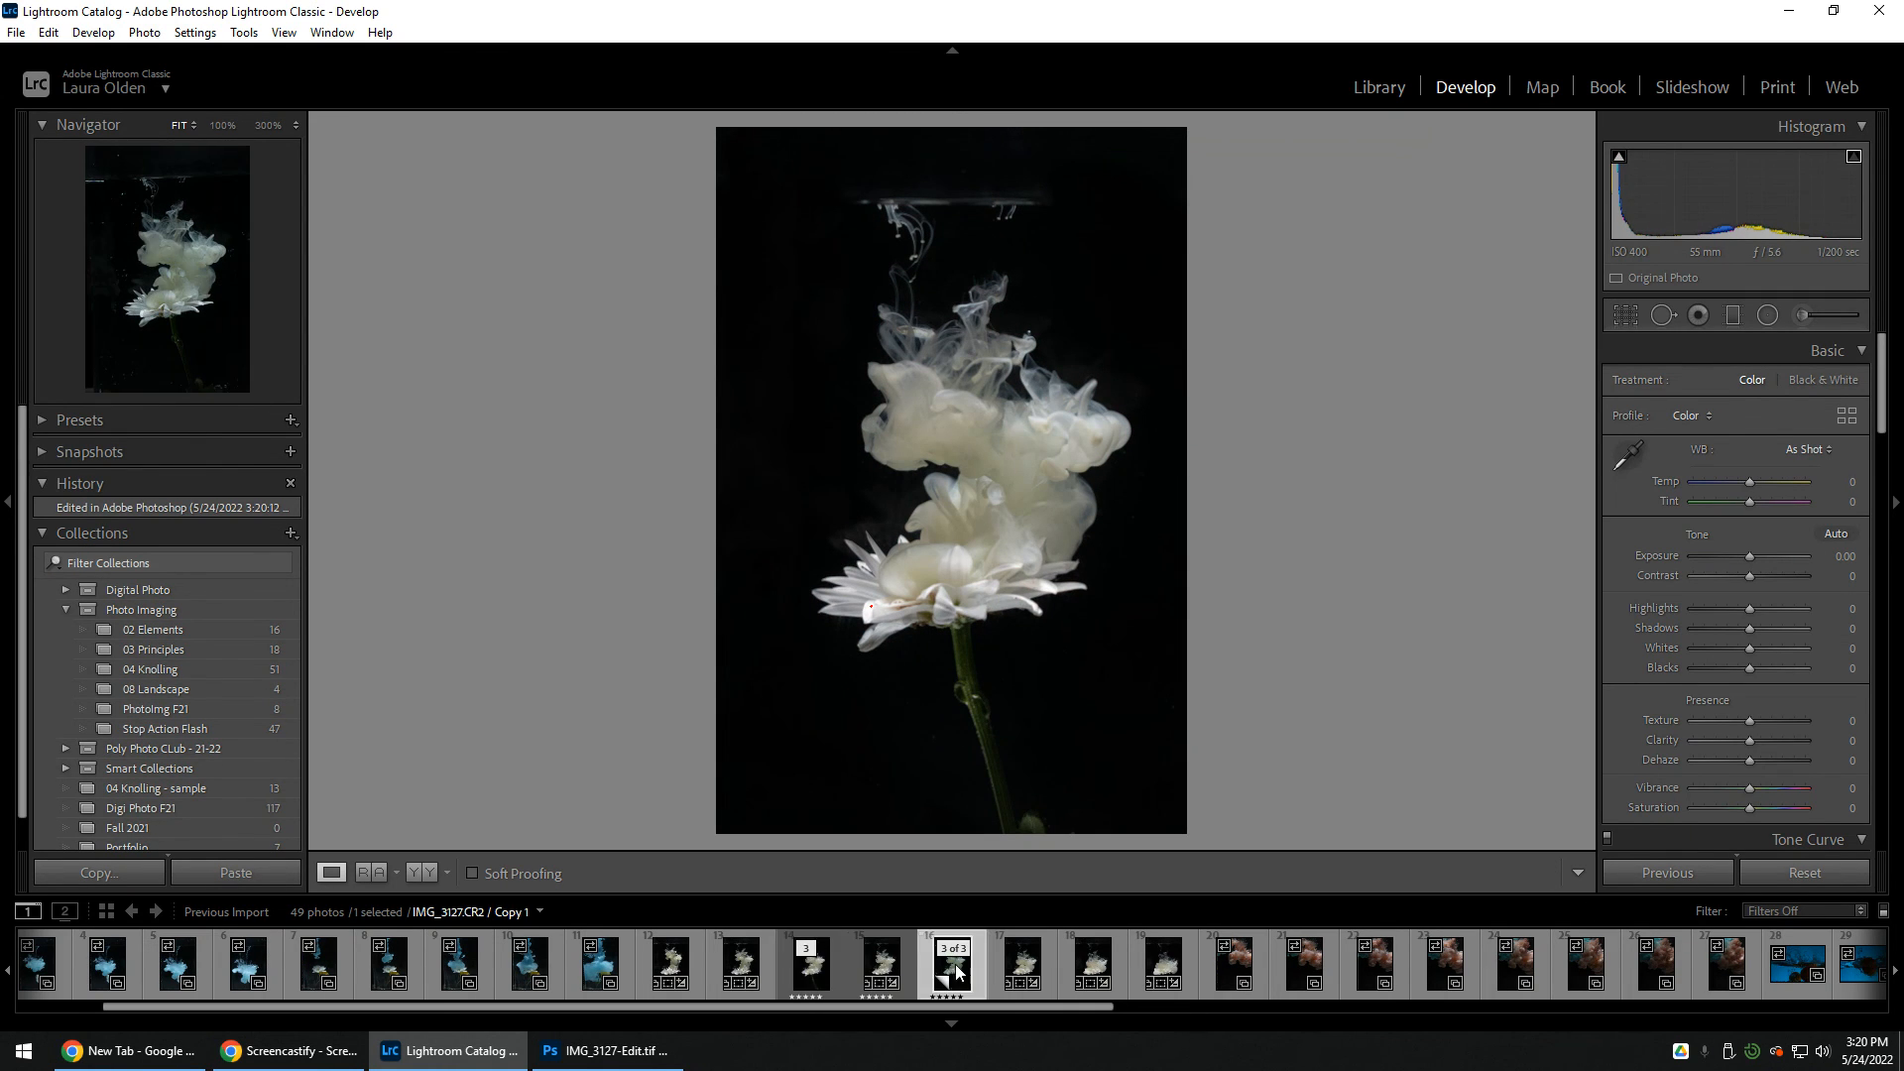
left_click(811, 977)
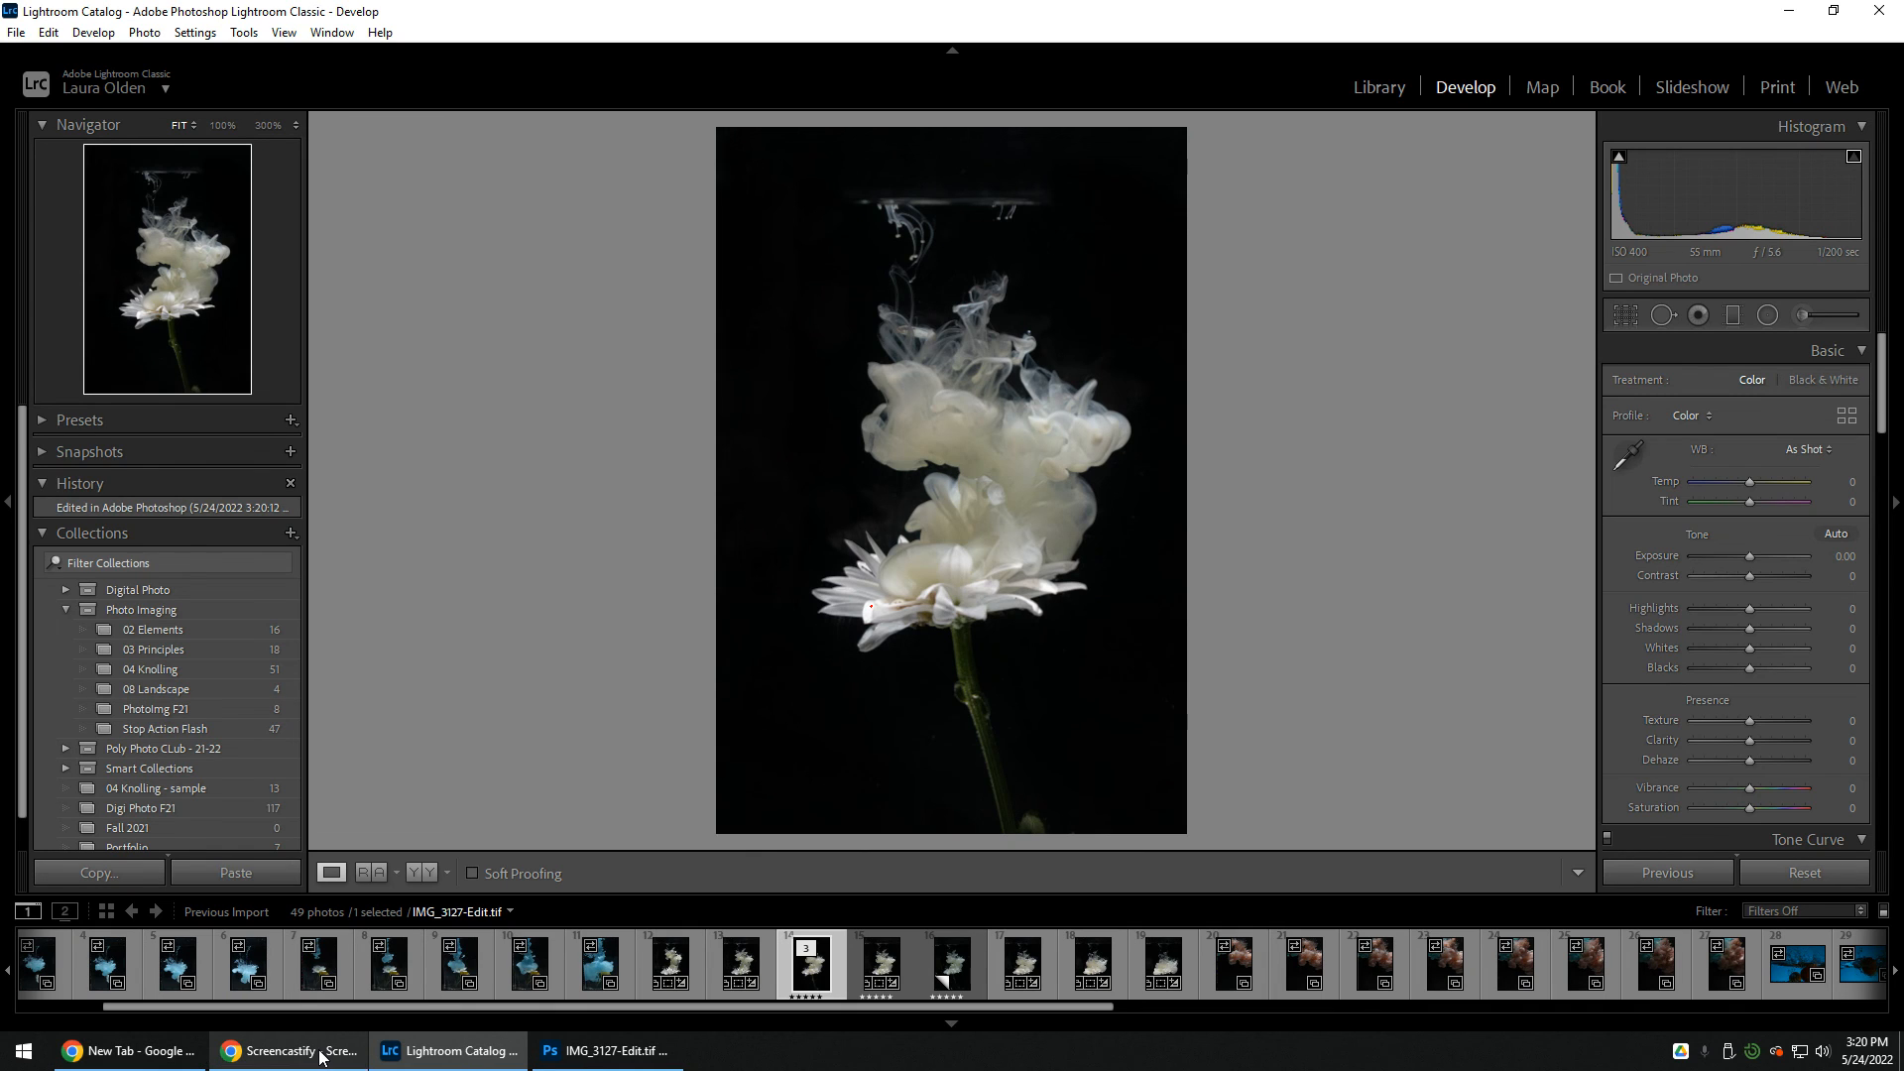
mouse_move(317, 1057)
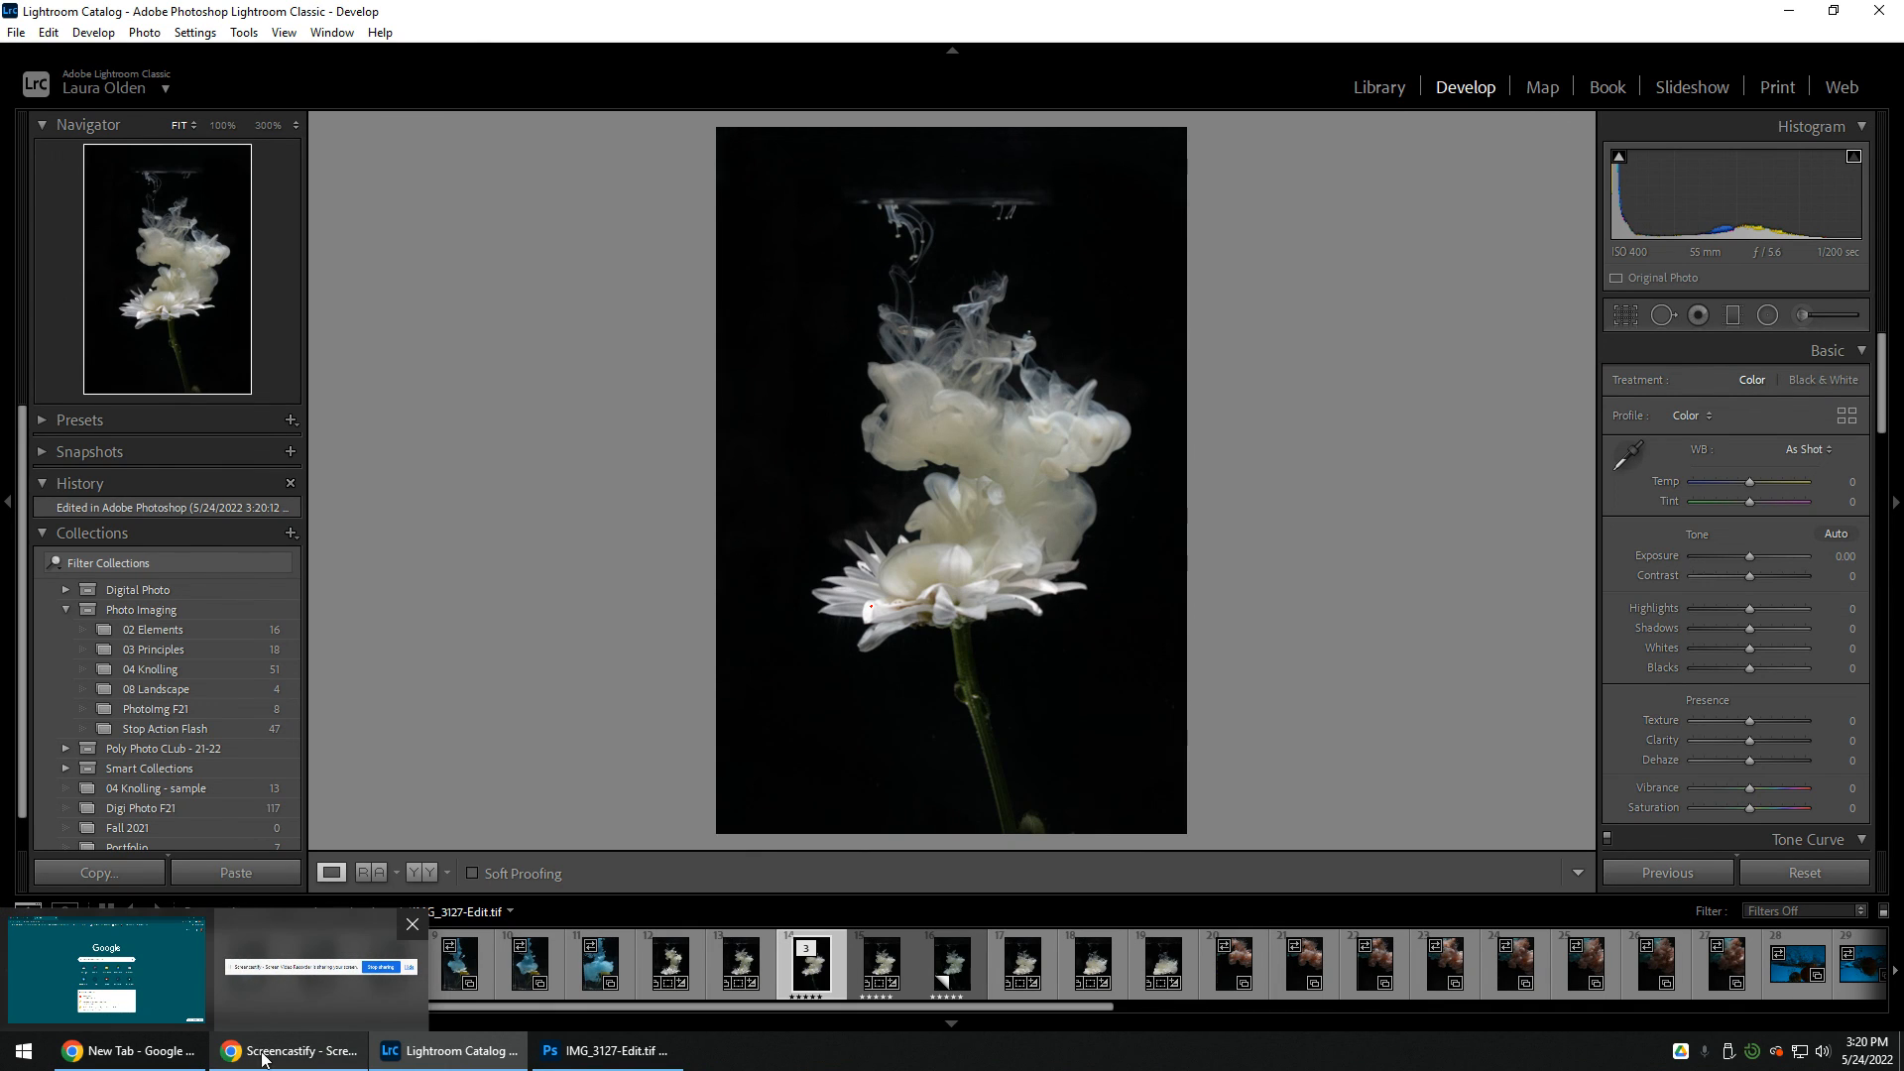
left_click(304, 1019)
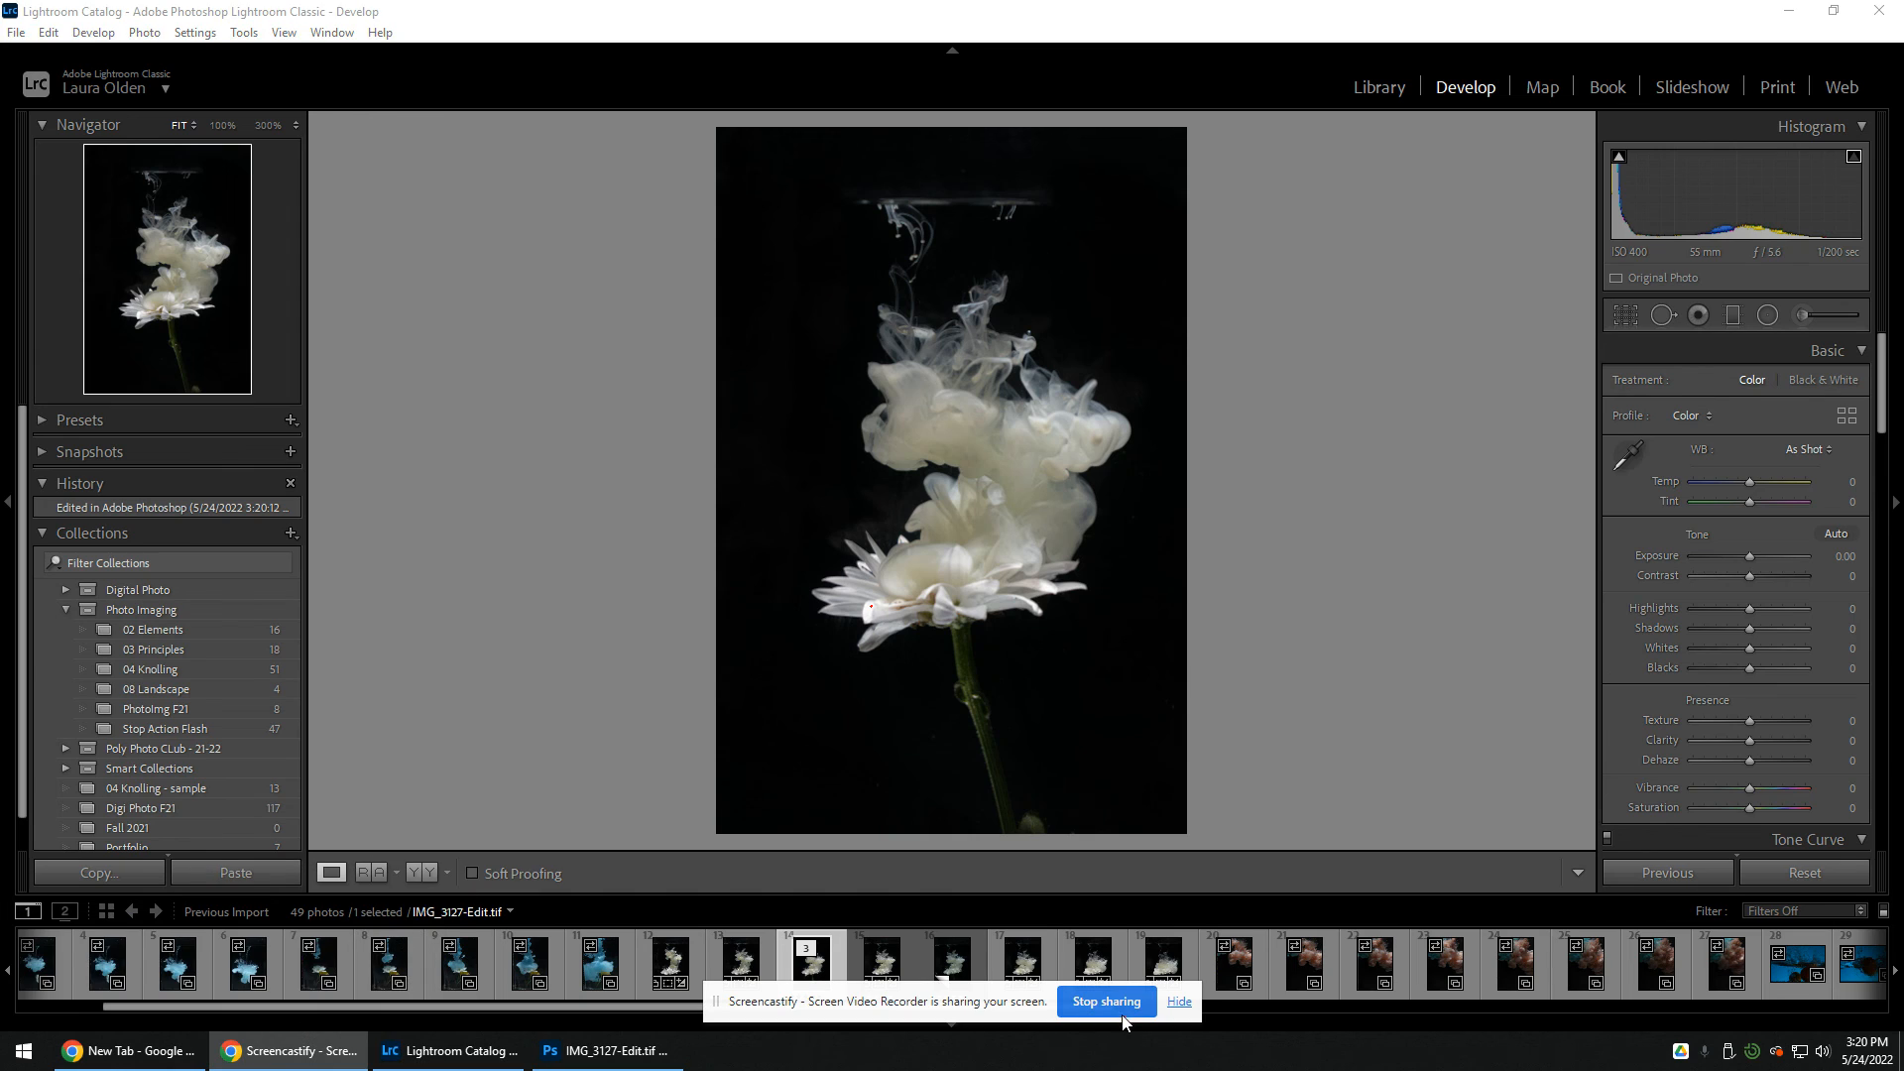